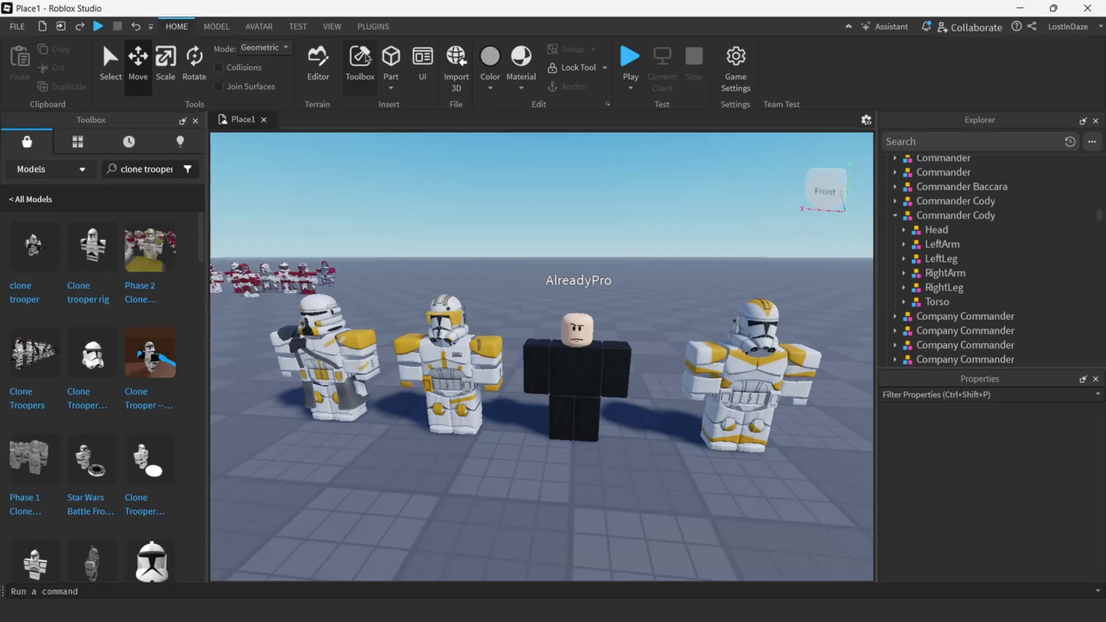
# - Look through the Toolbox asset categories and the model results for the clone trooper search
pyautogui.click(80, 170)
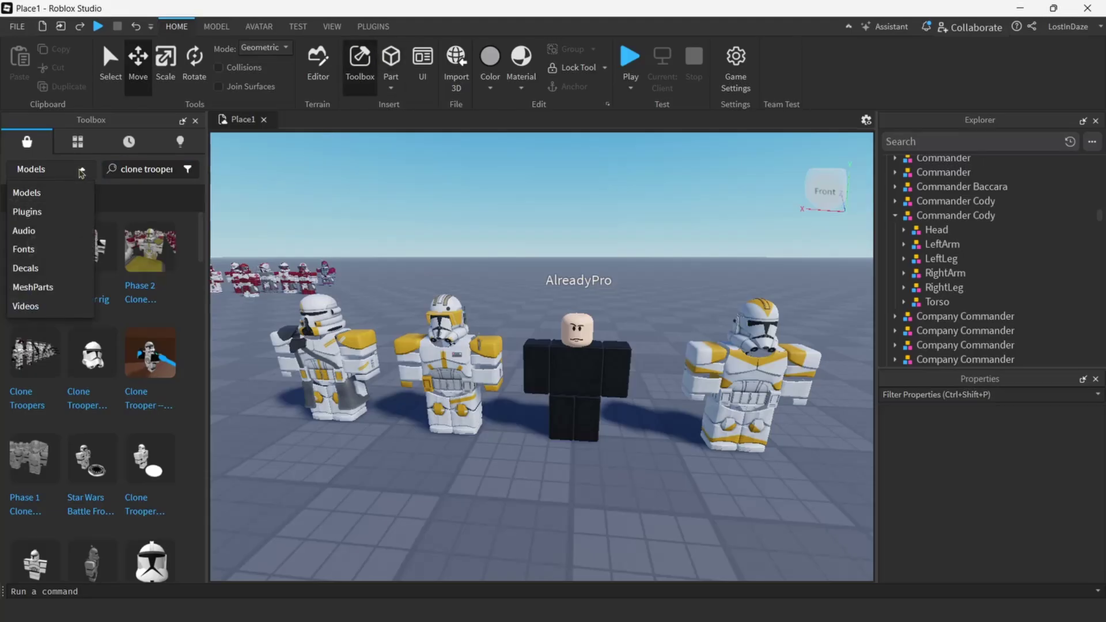
pyautogui.click(159, 169)
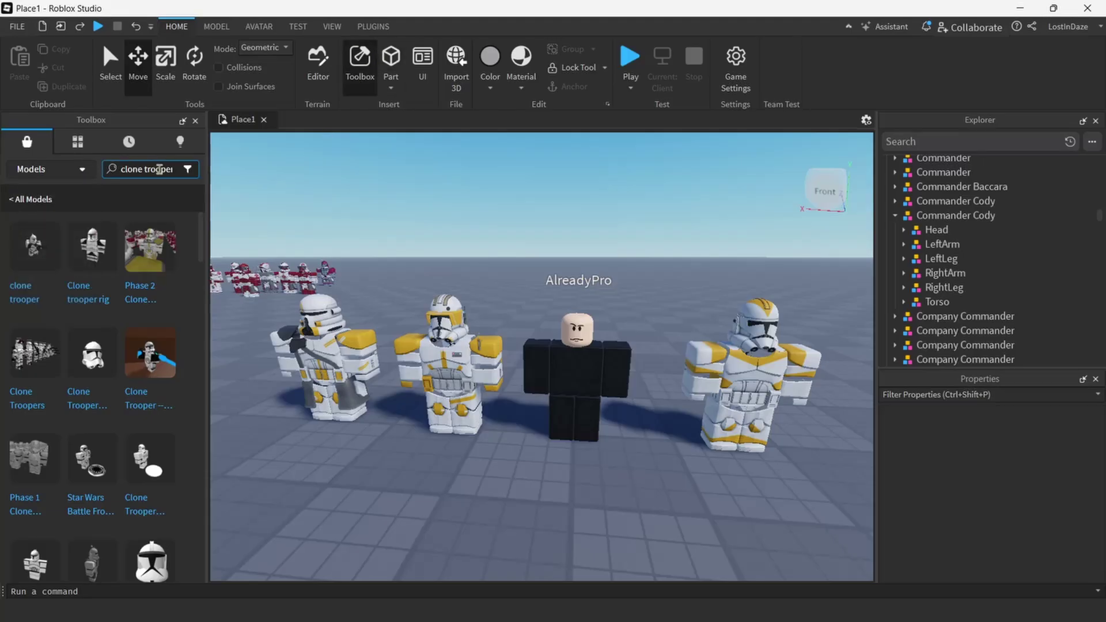
pyautogui.moveTo(151, 267)
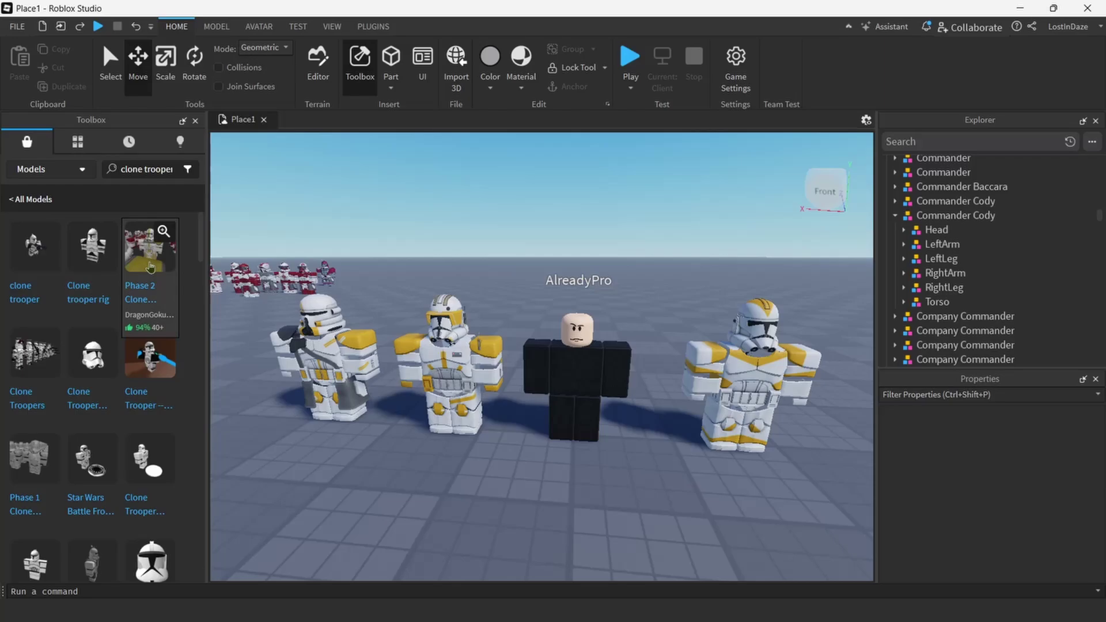
# - Examine the rows of clone trooper and dummy models placed around the scene
pyautogui.moveTo(446, 212); pyautogui.dragTo(498, 208, button='right')
pyautogui.press('a')
pyautogui.press('a')
pyautogui.press('d')
pyautogui.press('d')
pyautogui.press('s')
pyautogui.press('s')
pyautogui.press('a')
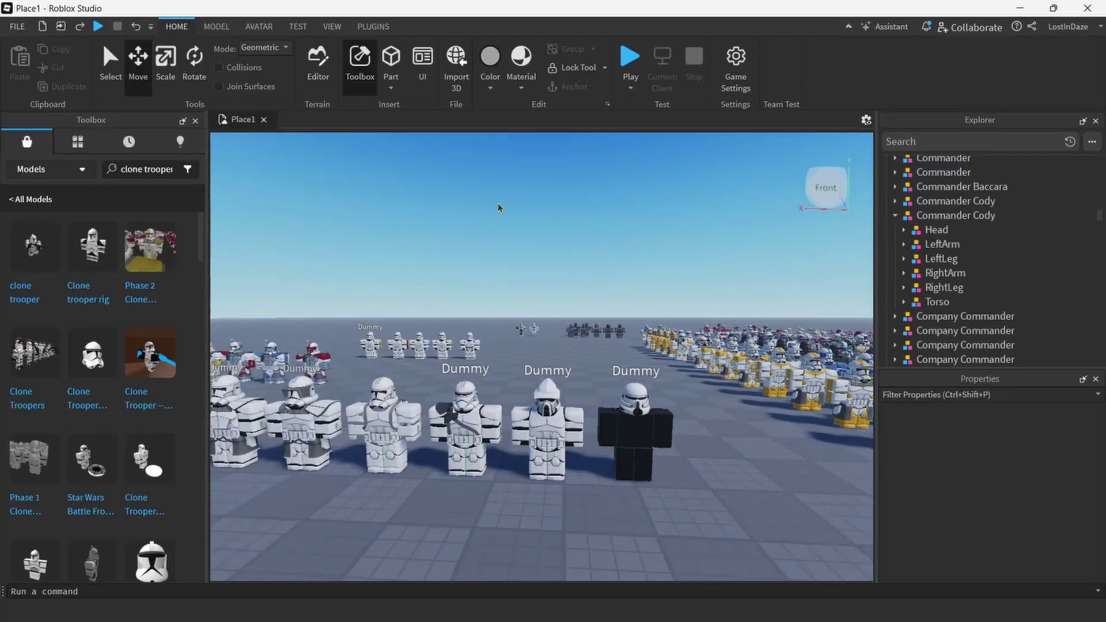
pyautogui.press('w')
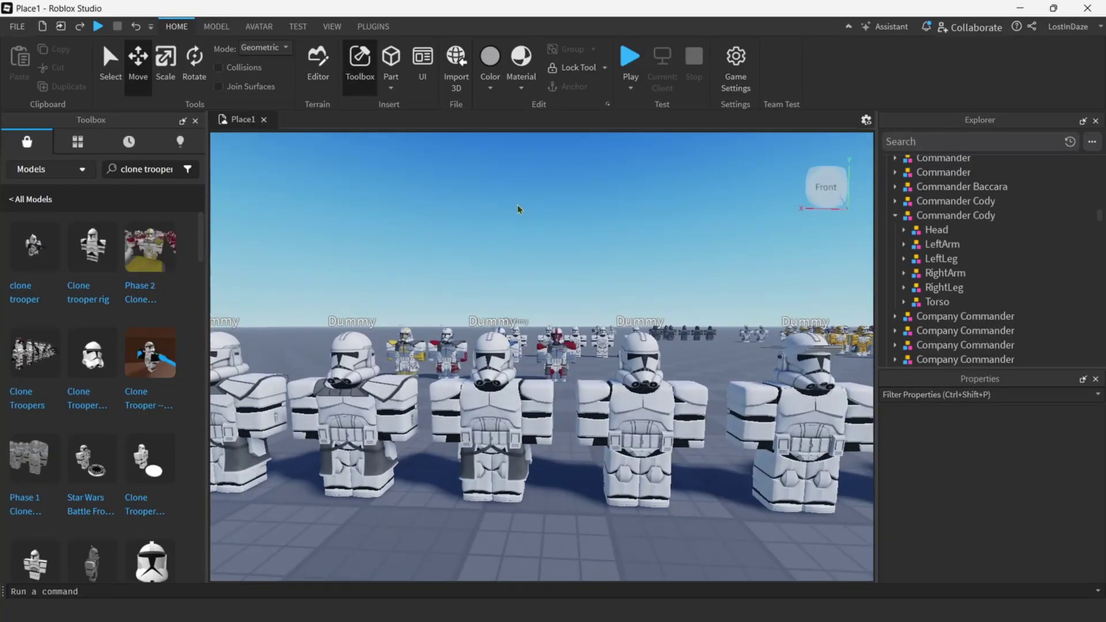
pyautogui.press('s')
pyautogui.moveTo(518, 209); pyautogui.dragTo(482, 217, button='right')
pyautogui.press('w')
pyautogui.press('w')
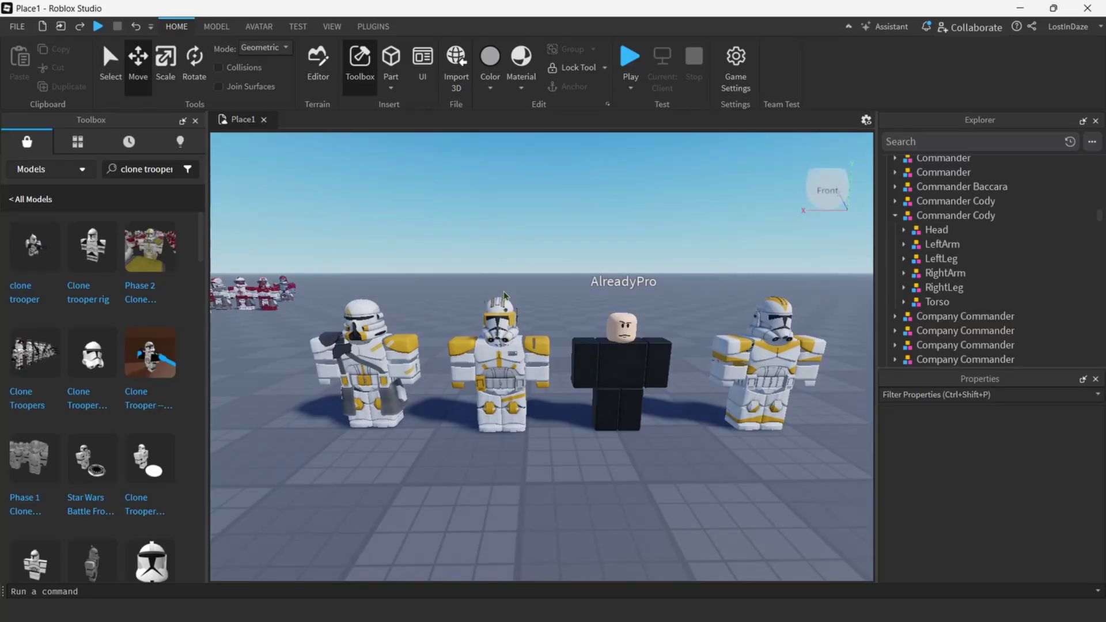
# - Try to move an ARC Trooper from the distant group towards the yellow-marked troopers, and undo the move
pyautogui.click(504, 295)
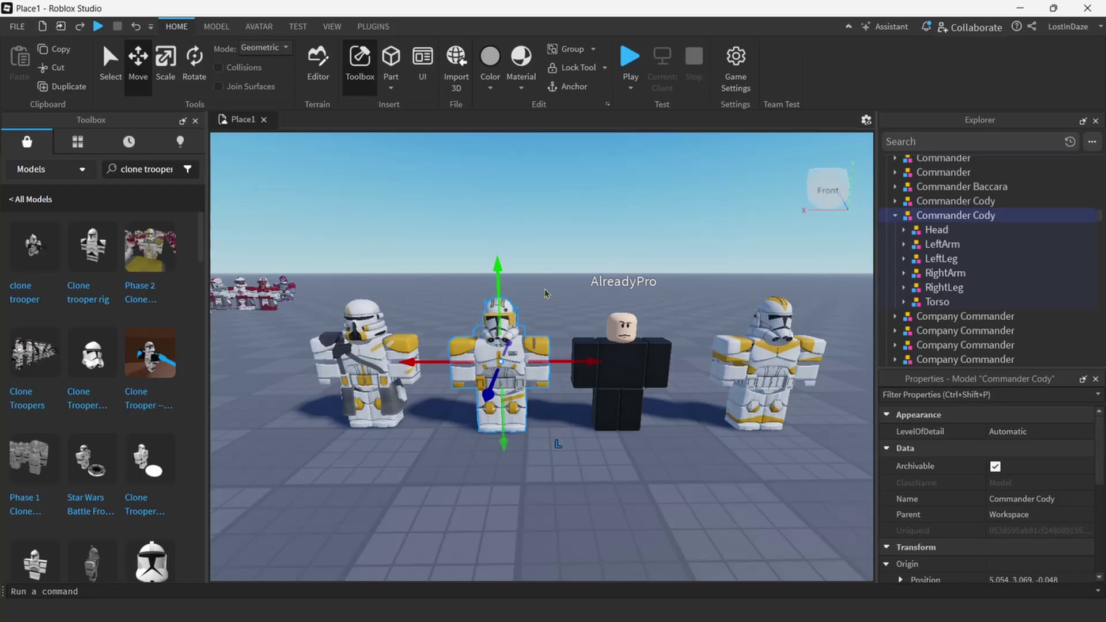
pyautogui.moveTo(566, 294); pyautogui.dragTo(566, 294, button='right')
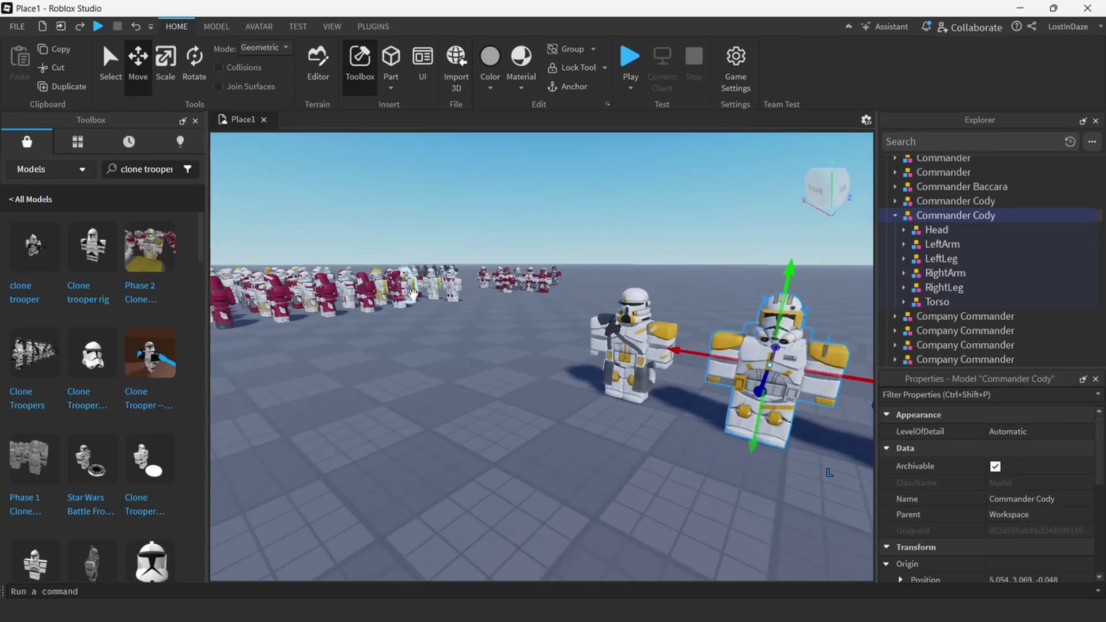
pyautogui.click(436, 294)
pyautogui.moveTo(436, 293); pyautogui.dragTo(677, 326)
pyautogui.hotkey('ctrl', 'z')
pyautogui.click(739, 267)
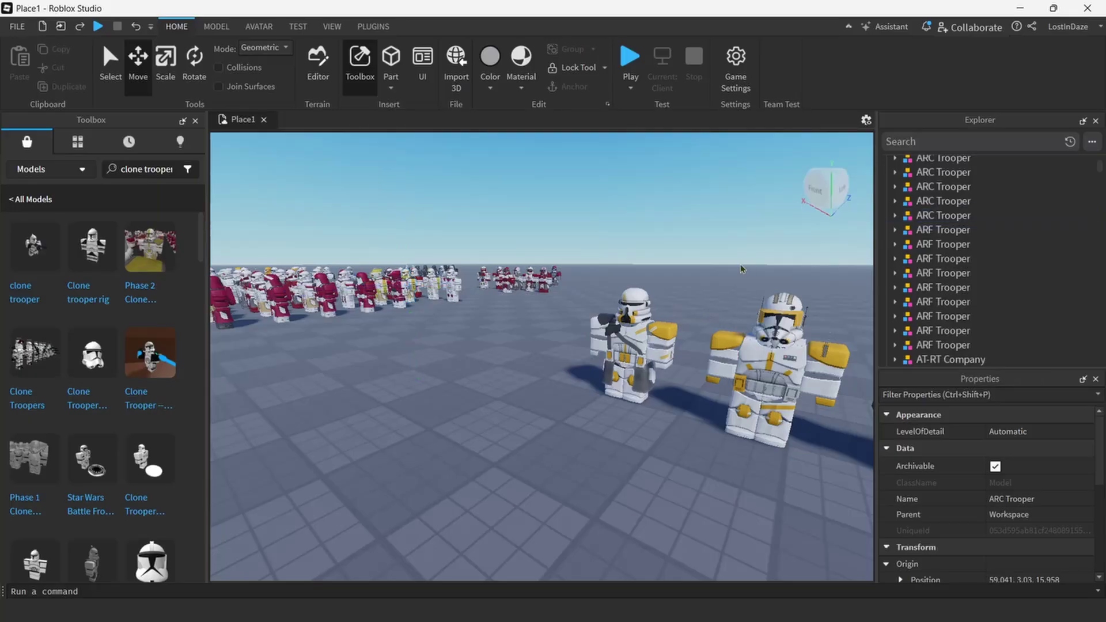
pyautogui.press('w')
pyautogui.scroll(-5, 740, 266)
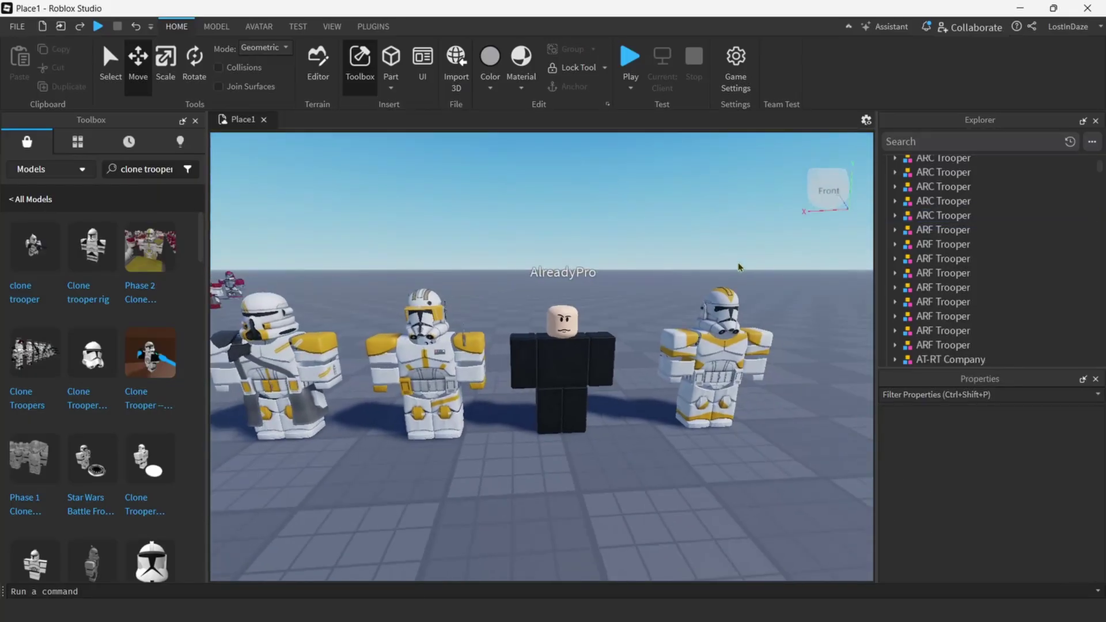
# - Try to transfer the Shirt and Pants of the yellow-marked Trooper to the black AlreadyPro character
pyautogui.click(455, 346)
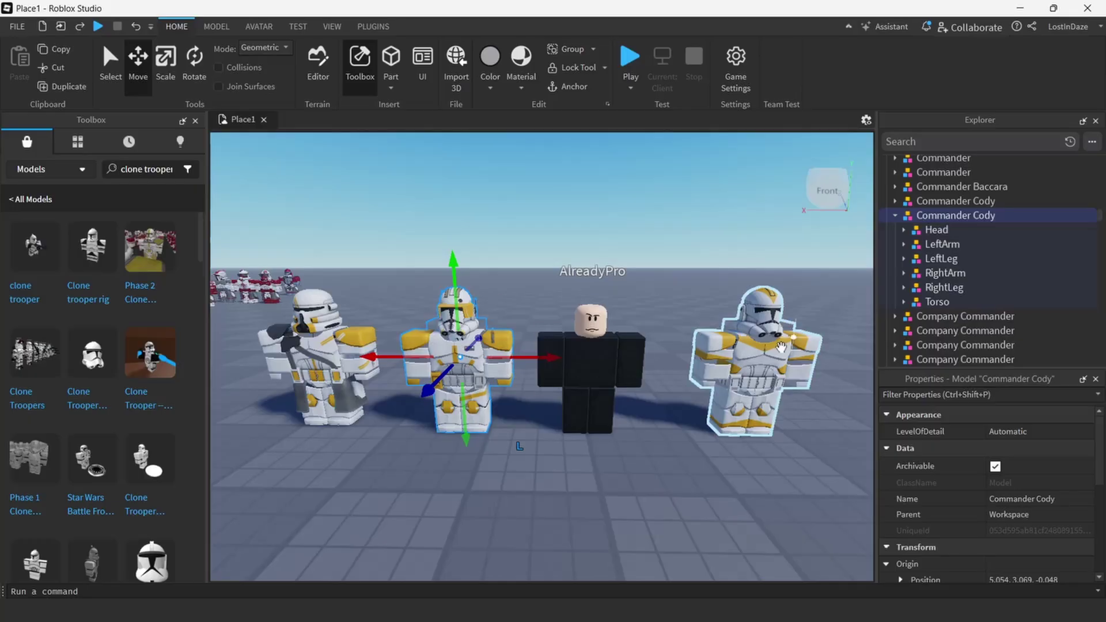
pyautogui.click(781, 347)
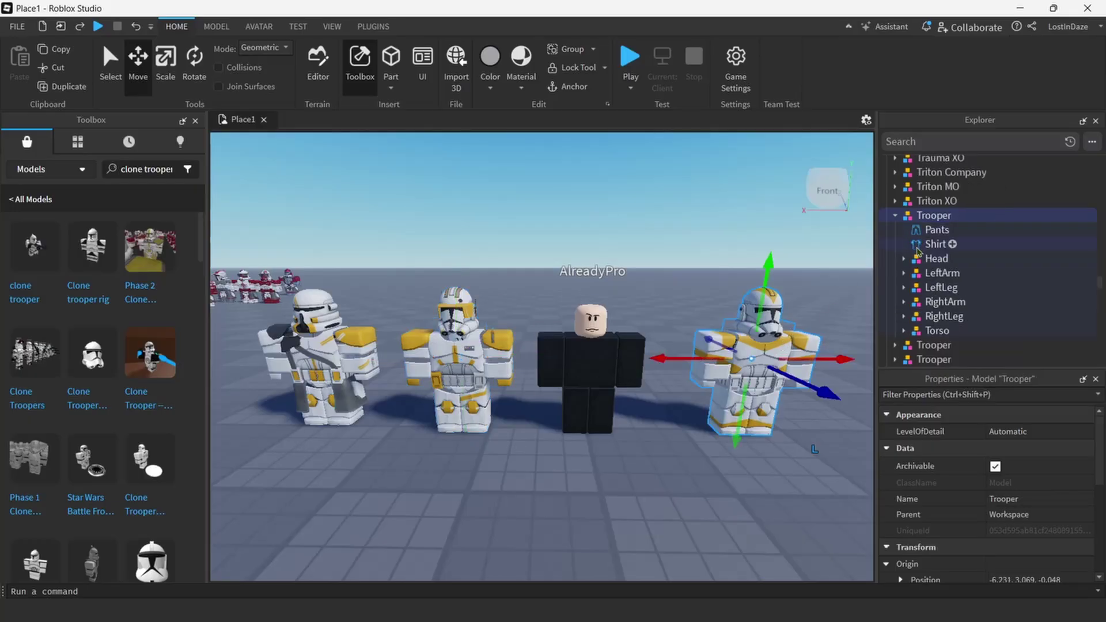
pyautogui.click(933, 244)
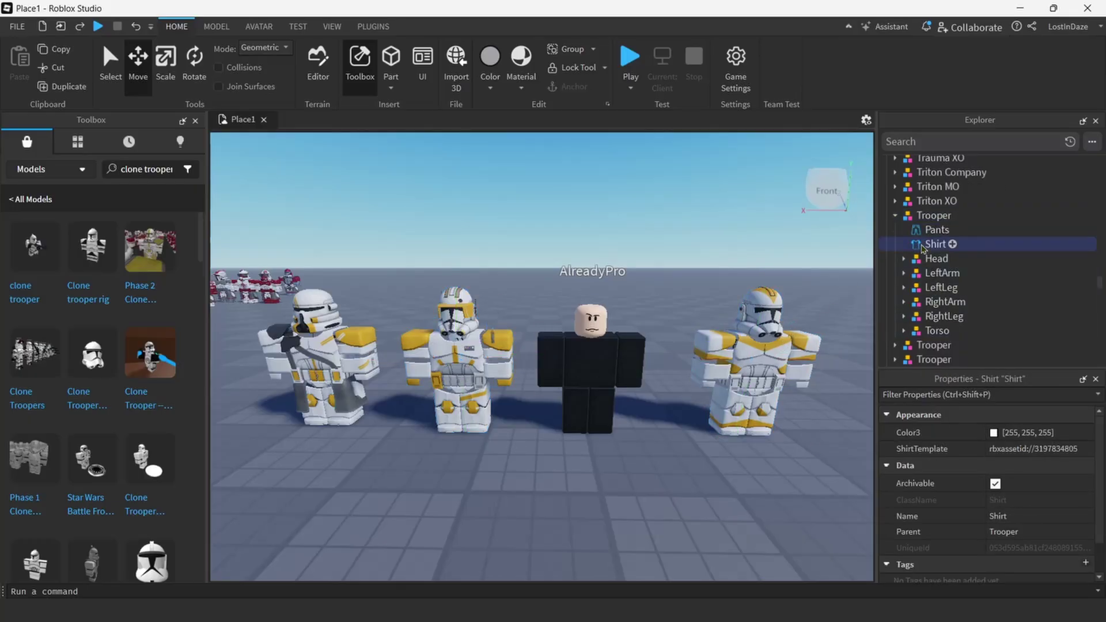
pyautogui.keyDown('ctrl'); pyautogui.click(923, 235); pyautogui.keyUp('ctrl')
pyautogui.moveTo(923, 236); pyautogui.dragTo(597, 355)
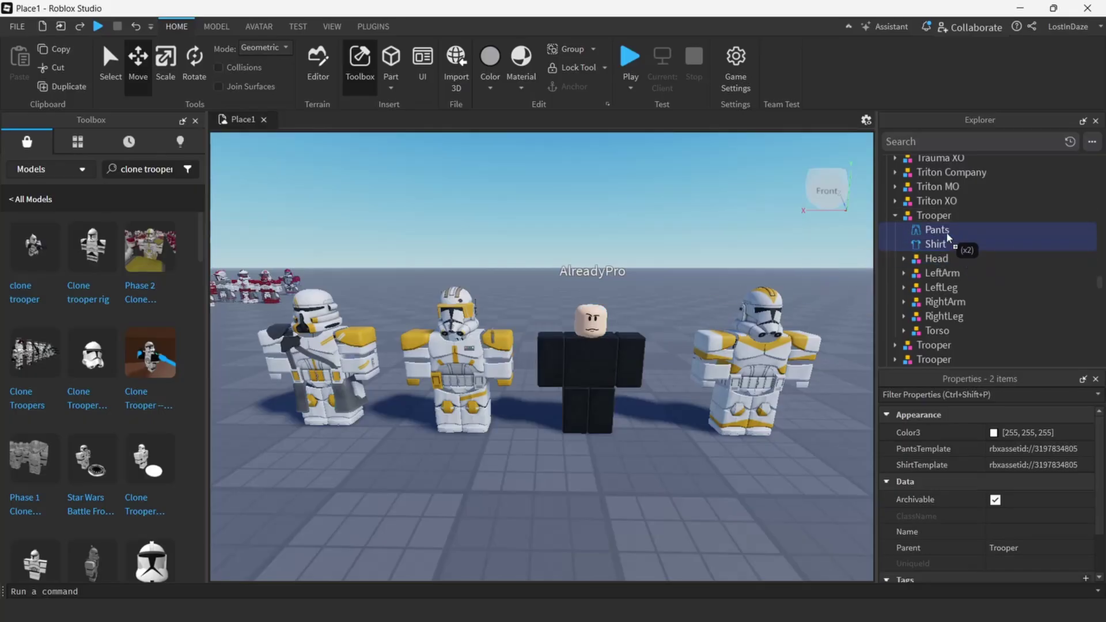
pyautogui.click(701, 248)
pyautogui.press('d')
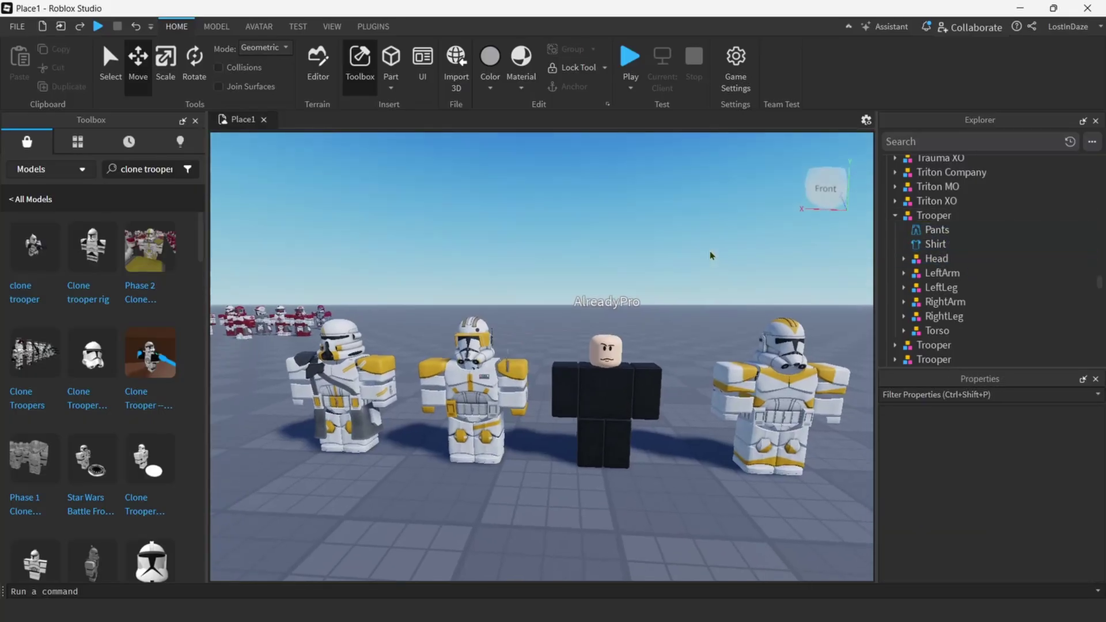
# - Move the Commander Cody armor 5 studs sideways onto the AlreadyPro character
pyautogui.click(478, 345)
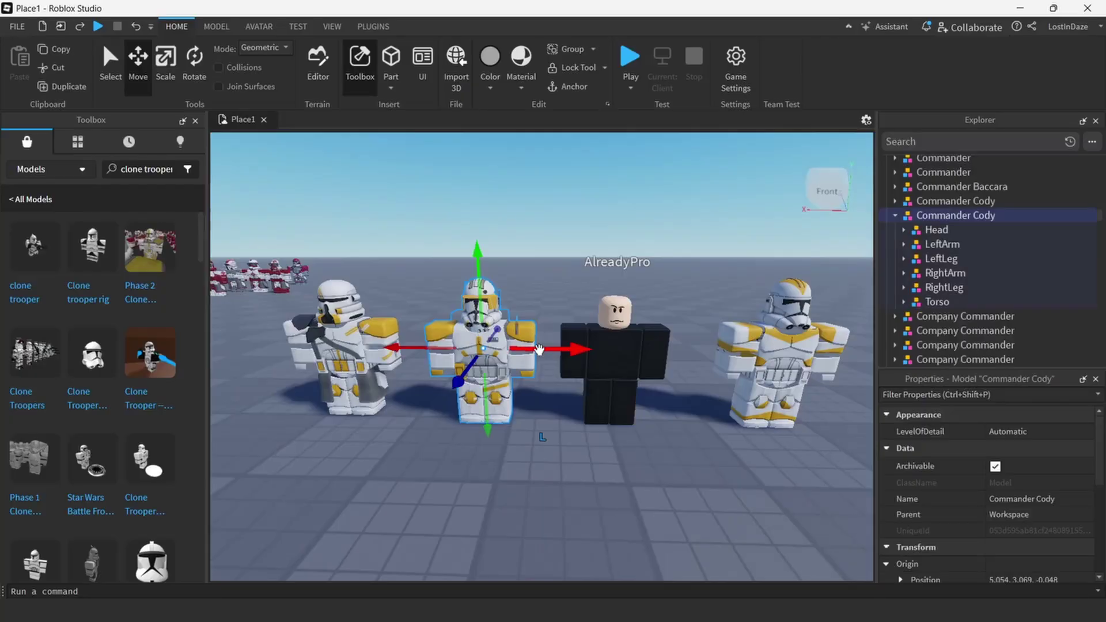
pyautogui.moveTo(528, 351); pyautogui.dragTo(643, 364)
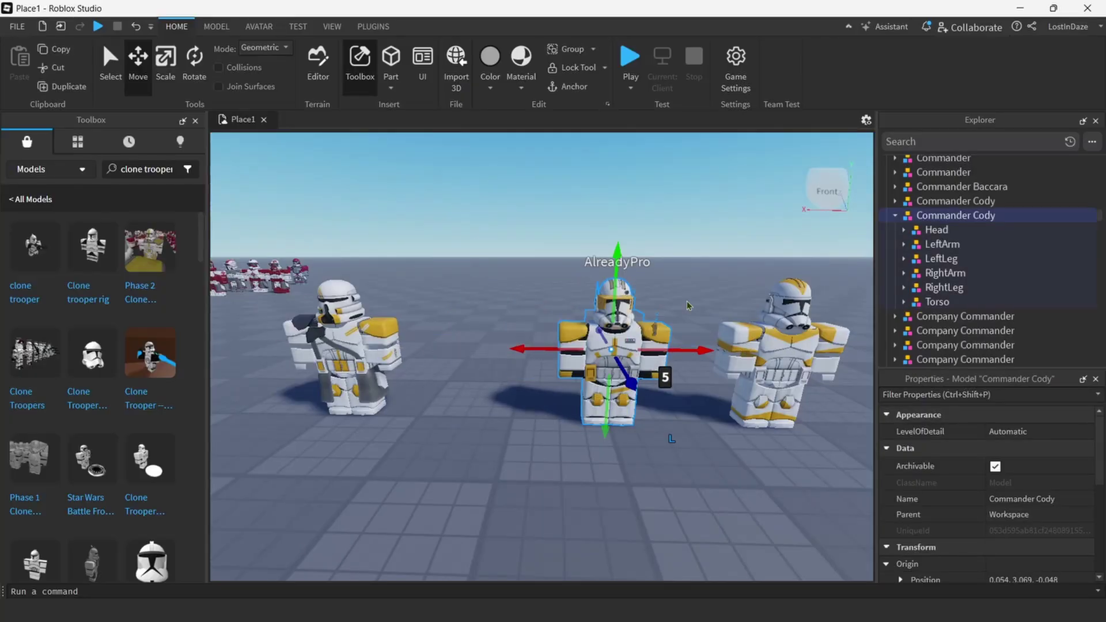
pyautogui.press('f')
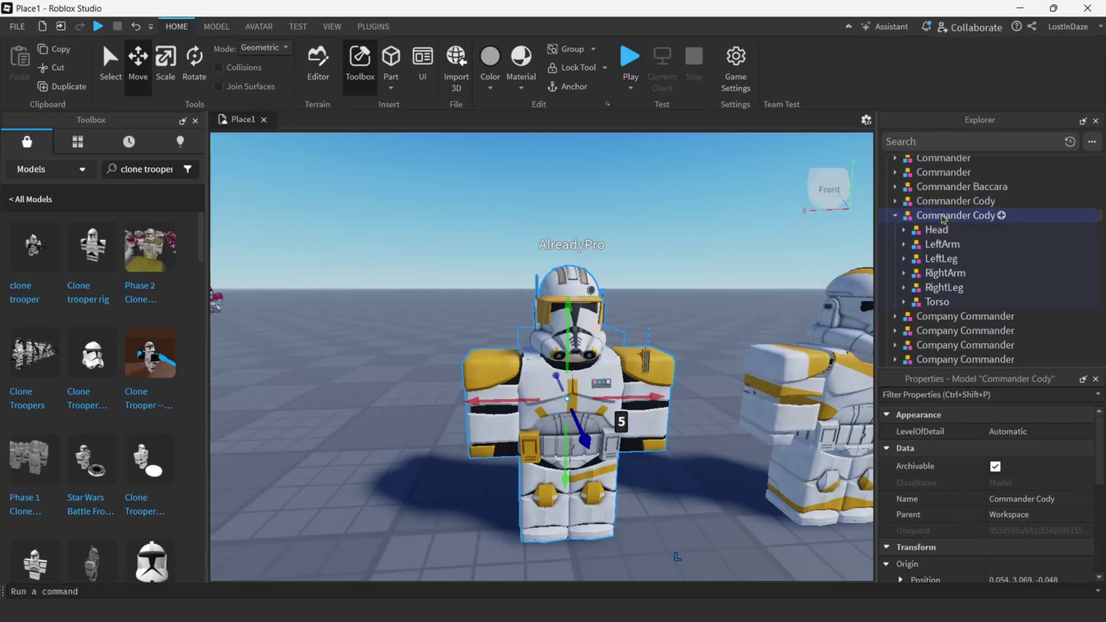
# - Check the Save / Export options of the Commander Cody model, and move it back beside the AlreadyPro character
pyautogui.rightClick(943, 219)
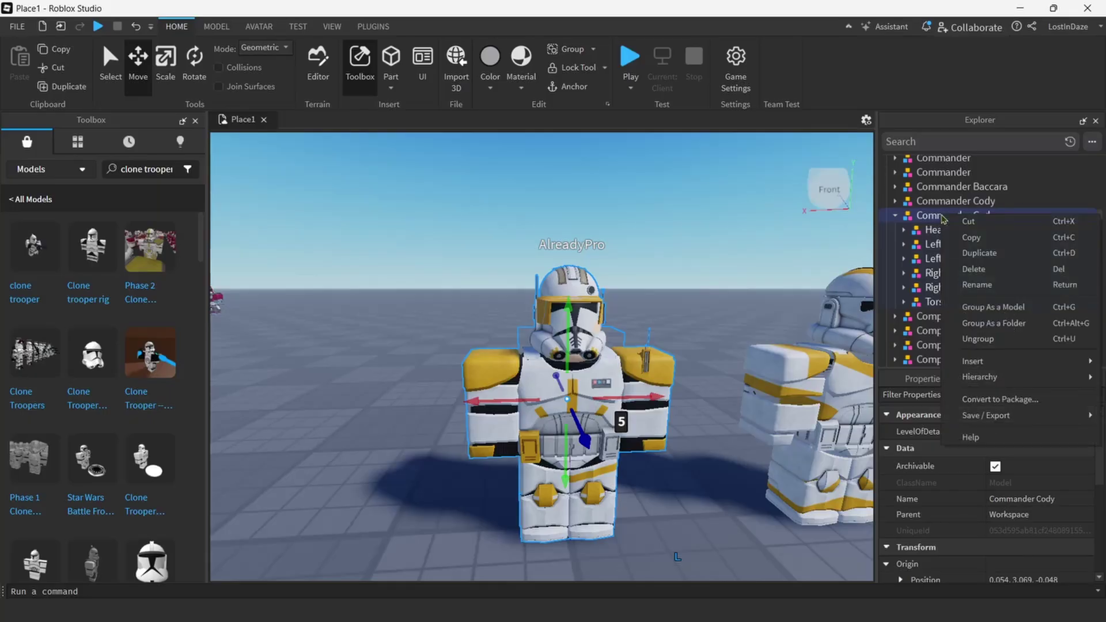
pyautogui.moveTo(975, 419)
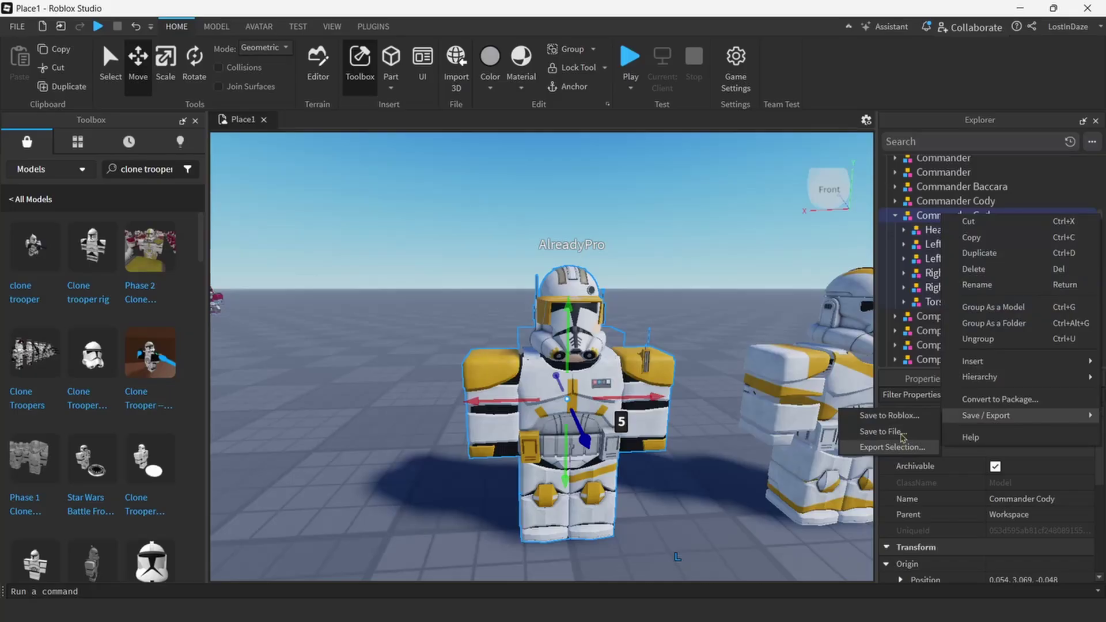
pyautogui.press('Escape')
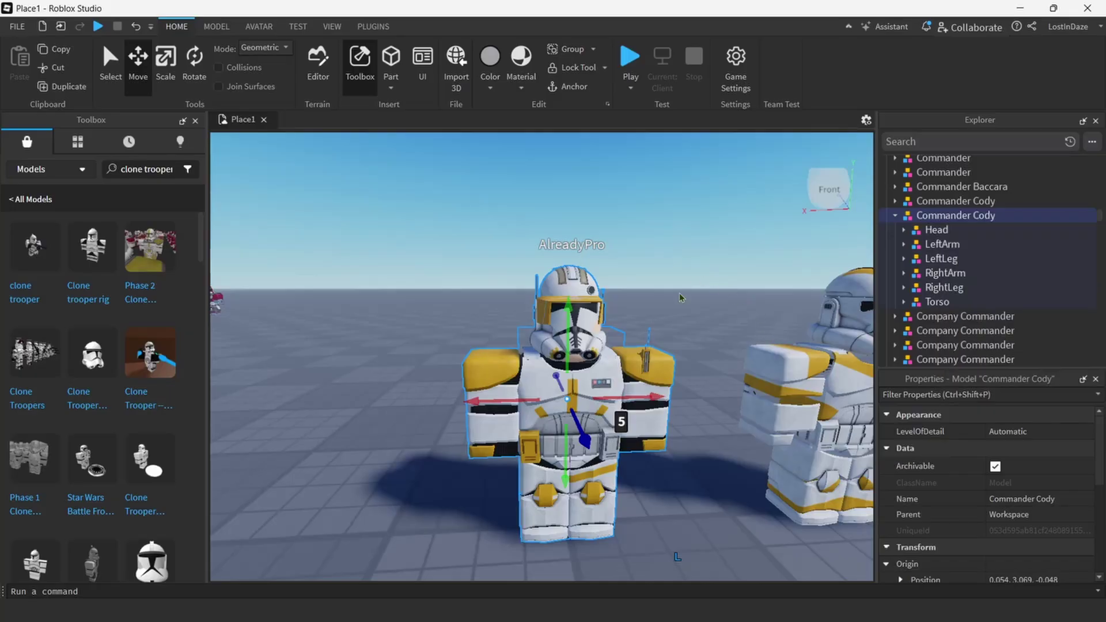
pyautogui.moveTo(469, 404); pyautogui.dragTo(251, 404)
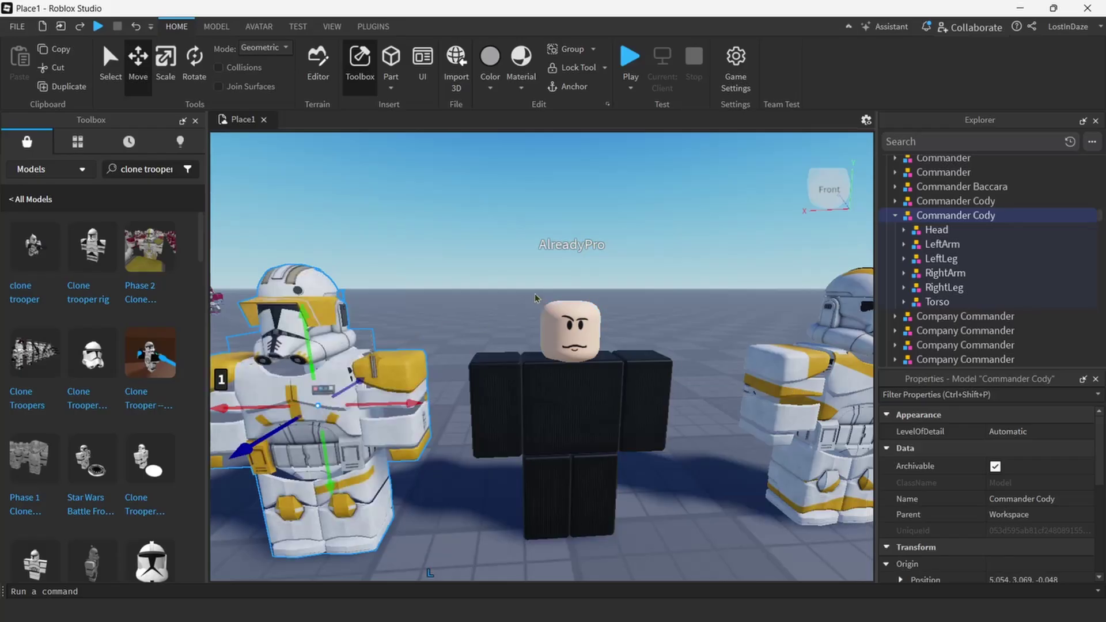
# - Select the AlreadyPro character and look up Export Selection among its Save / Export options
pyautogui.click(570, 392)
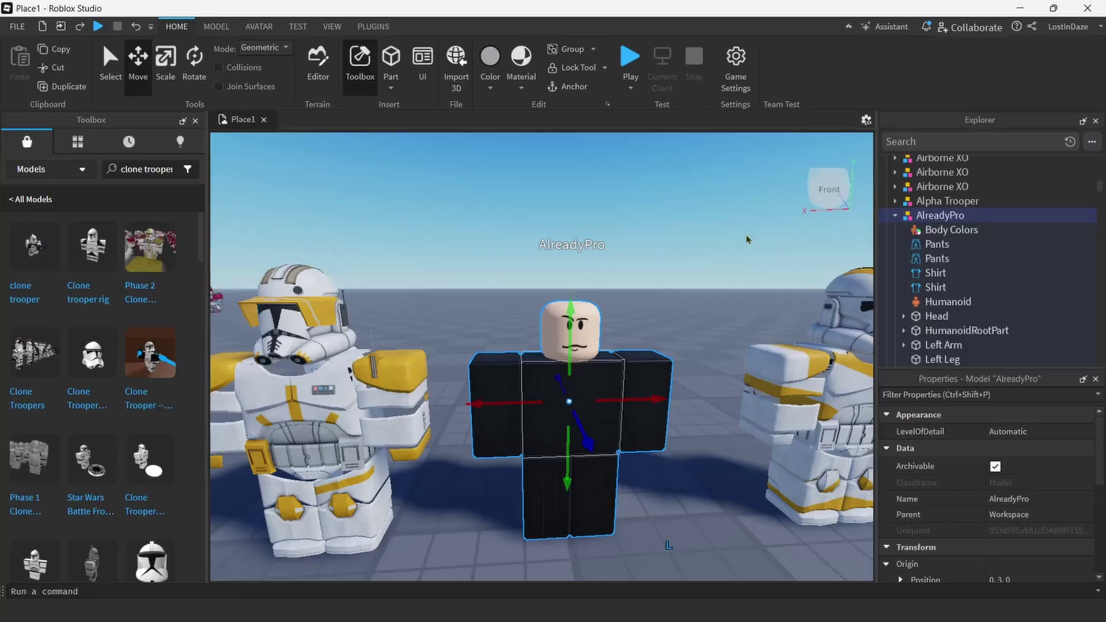
pyautogui.rightClick(959, 215)
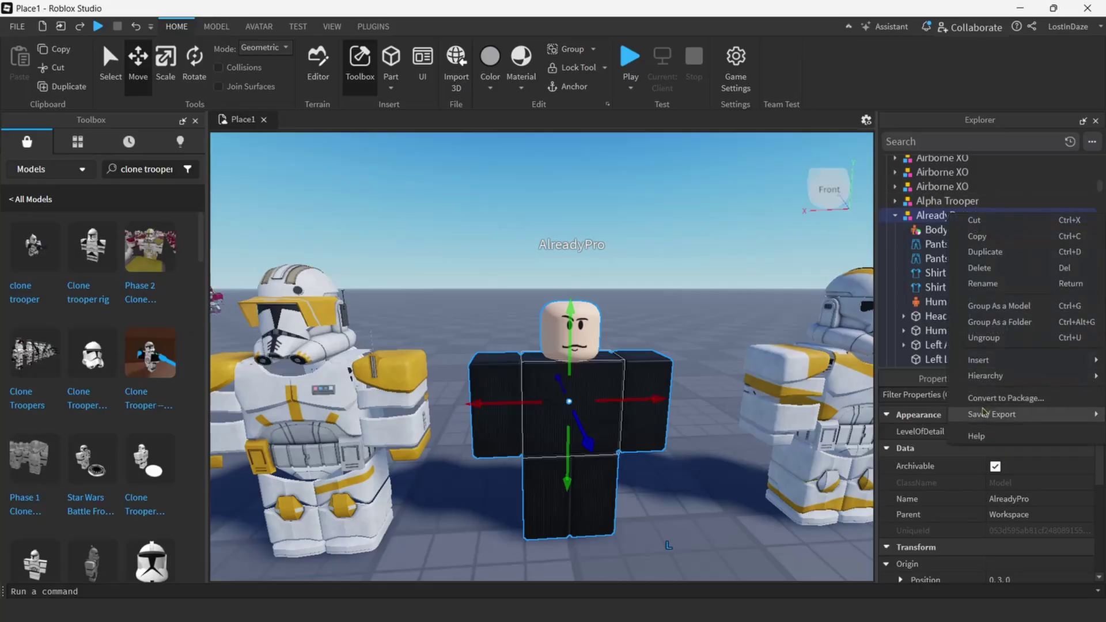
pyautogui.moveTo(983, 412)
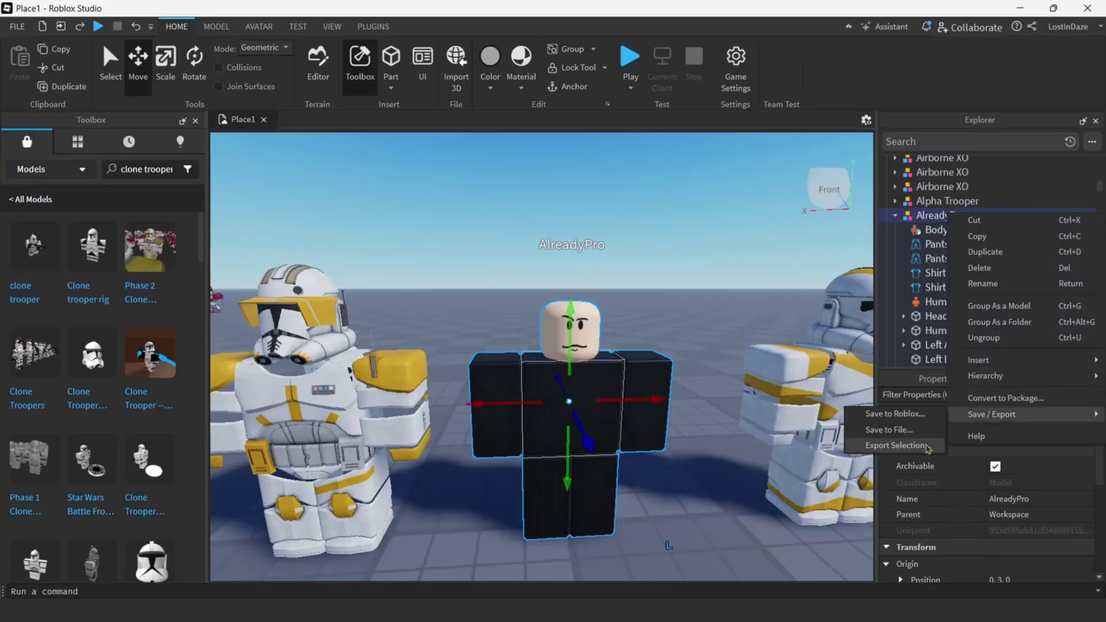
pyautogui.click(895, 445)
pyautogui.click(726, 288)
pyautogui.scroll(-3, 725, 288)
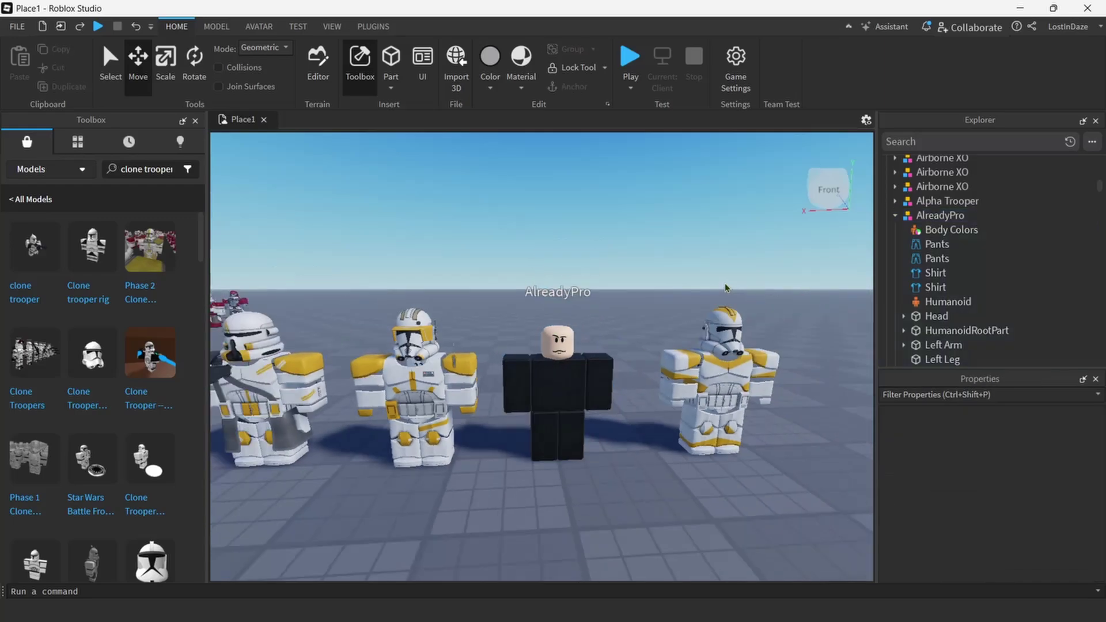
pyautogui.moveTo(725, 288); pyautogui.dragTo(724, 287, button='right')
pyautogui.moveTo(493, 348); pyautogui.dragTo(483, 302, button='right')
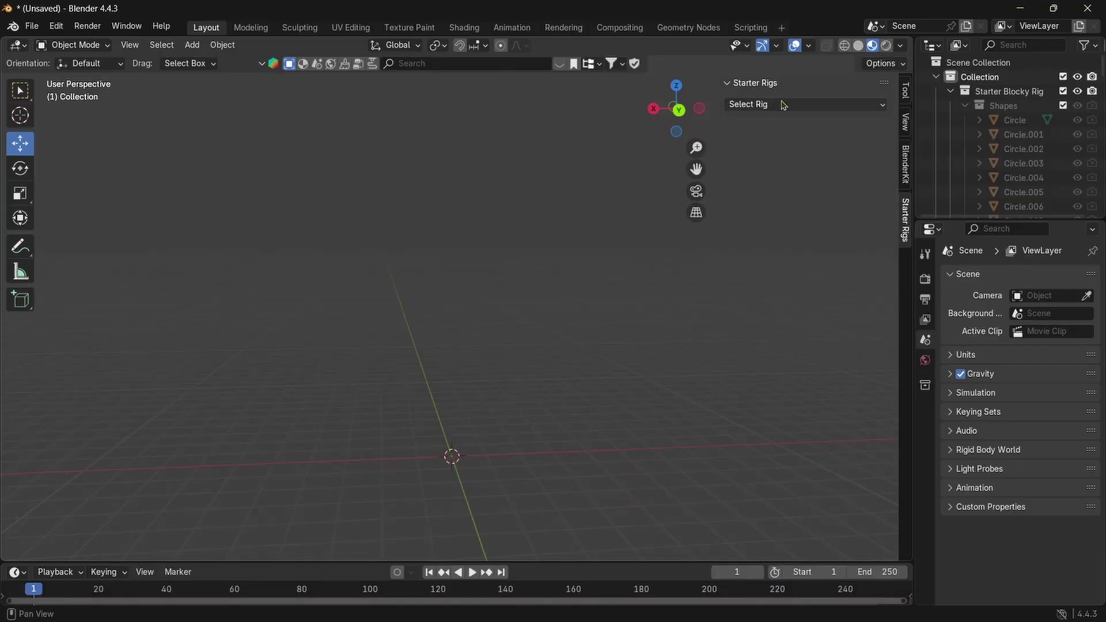
# - Switch to Blender and add the Starter Blocky Rig to the scene
pyautogui.click(783, 105)
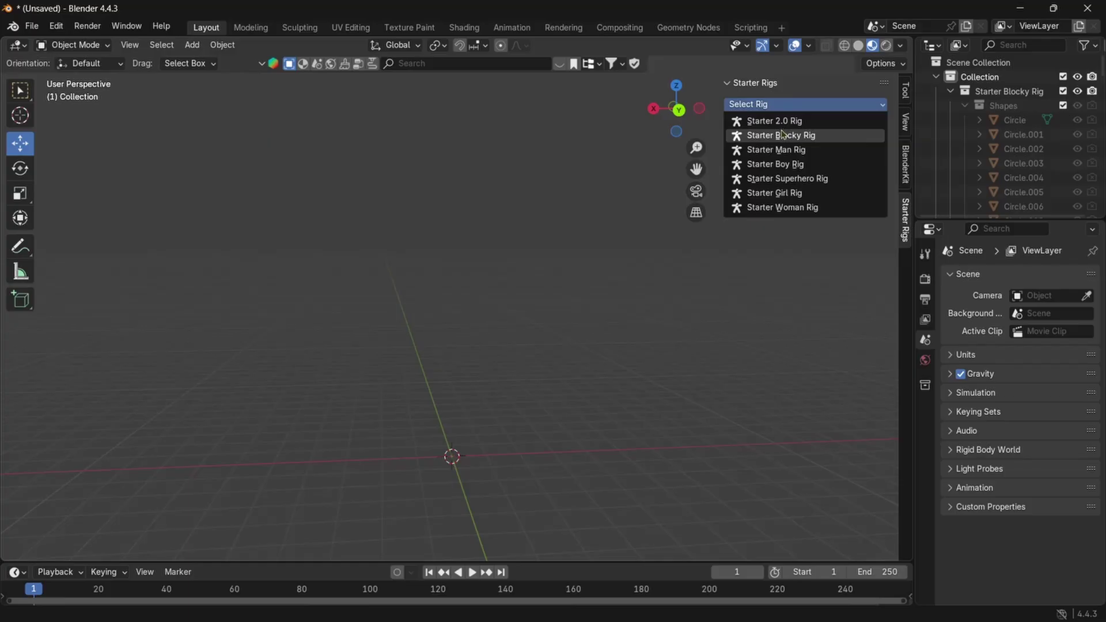
pyautogui.click(782, 135)
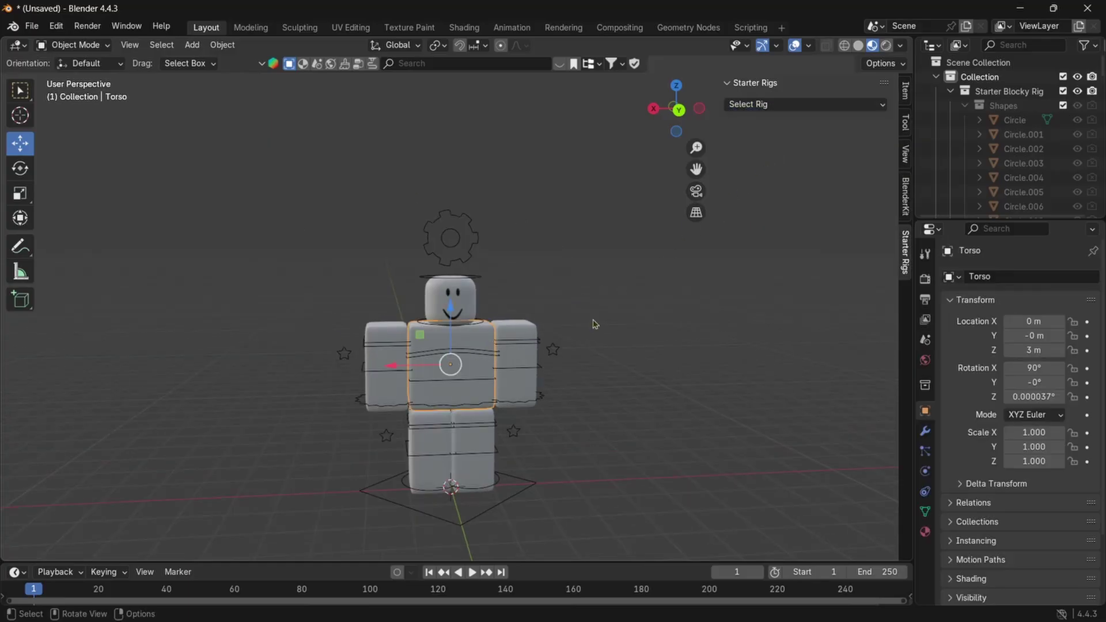
# - Replace the rig's Main Texture image with Alreadypro1_diff.png from the Tutorial\rig folder, and return to the Layout workspace
pyautogui.click(464, 27)
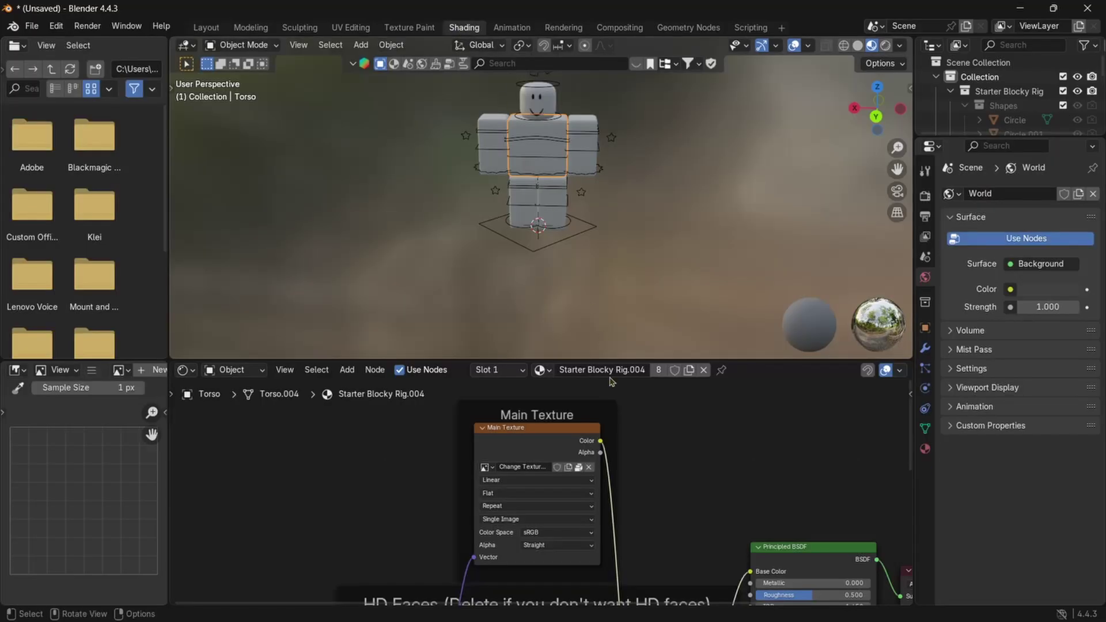
pyautogui.click(589, 467)
pyautogui.click(577, 467)
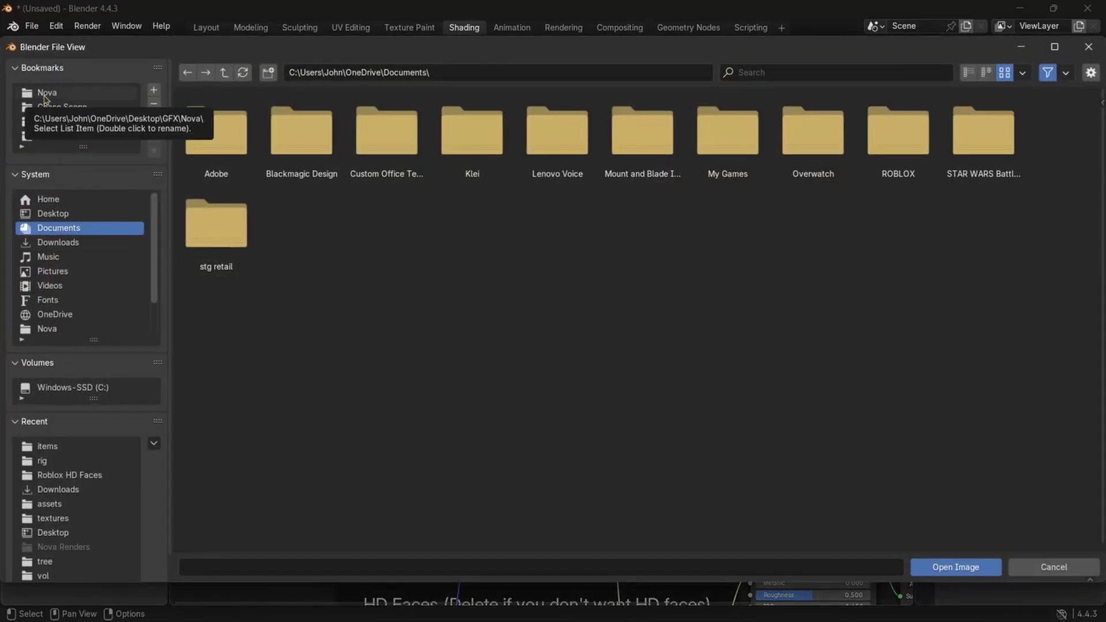
pyautogui.click(62, 119)
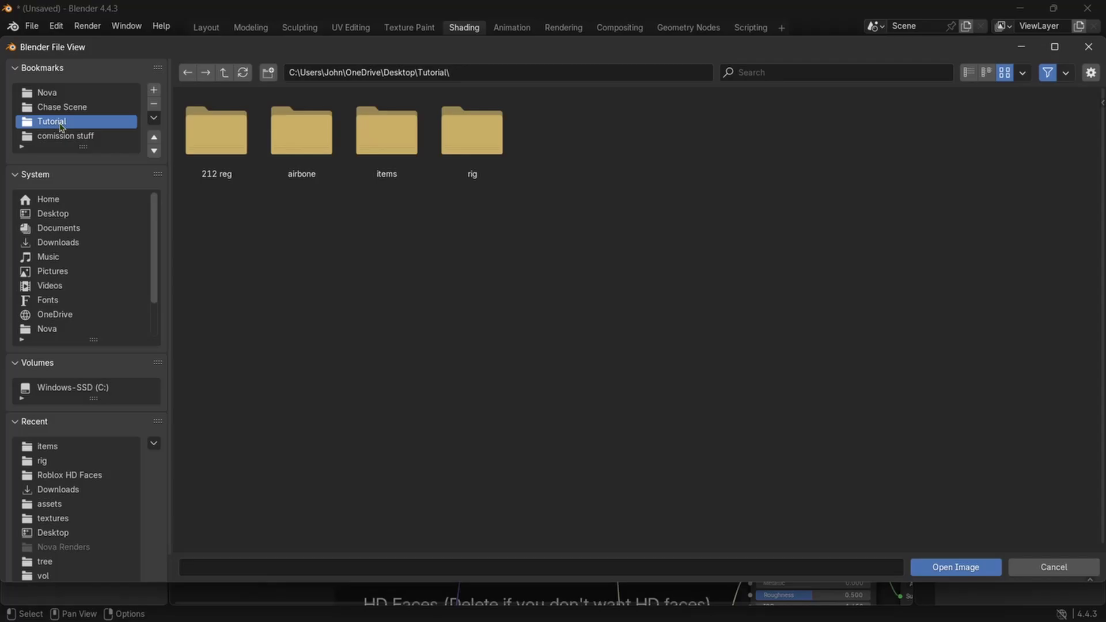
pyautogui.doubleClick(446, 141)
pyautogui.click(182, 144)
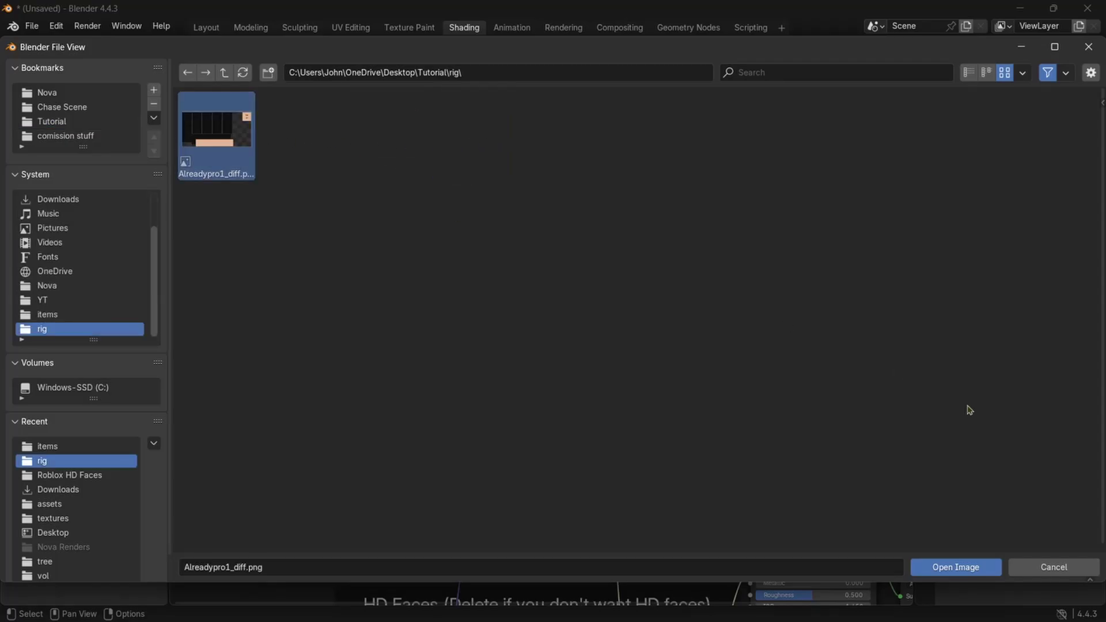
pyautogui.click(976, 572)
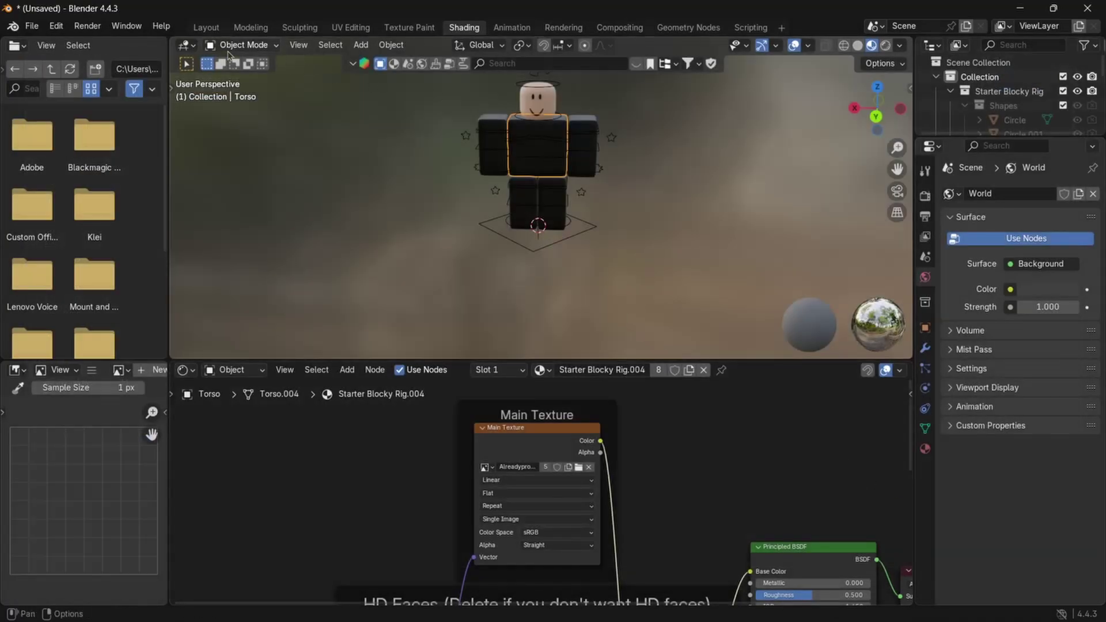
pyautogui.click(206, 27)
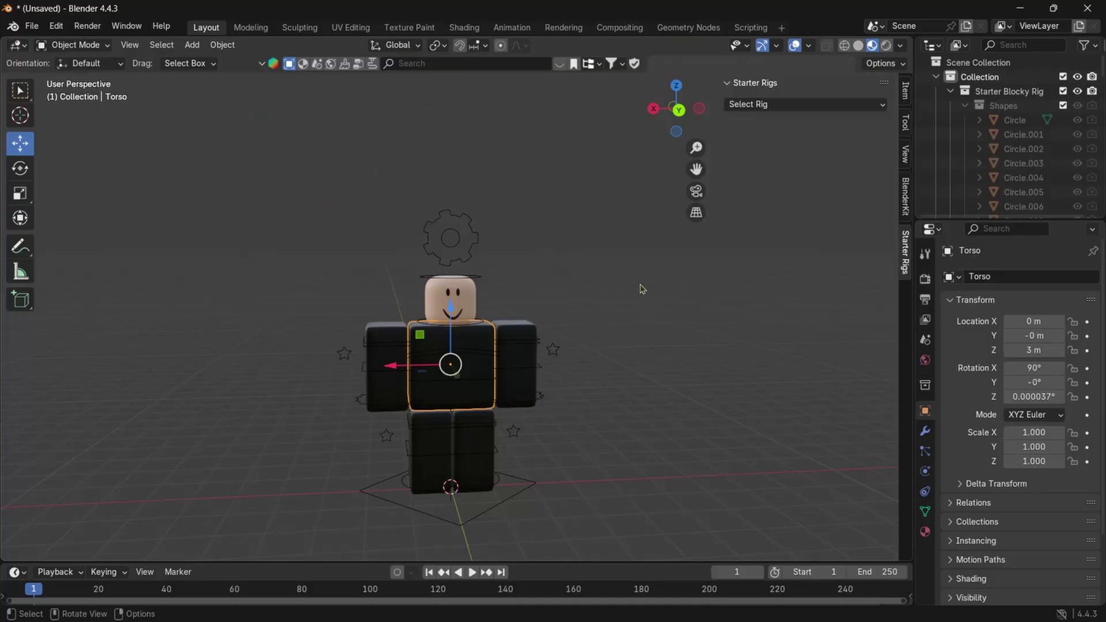
# - Import armor.obj from the Tutorial\items folder as a Wavefront OBJ, keeping the default import settings
pyautogui.click(642, 288)
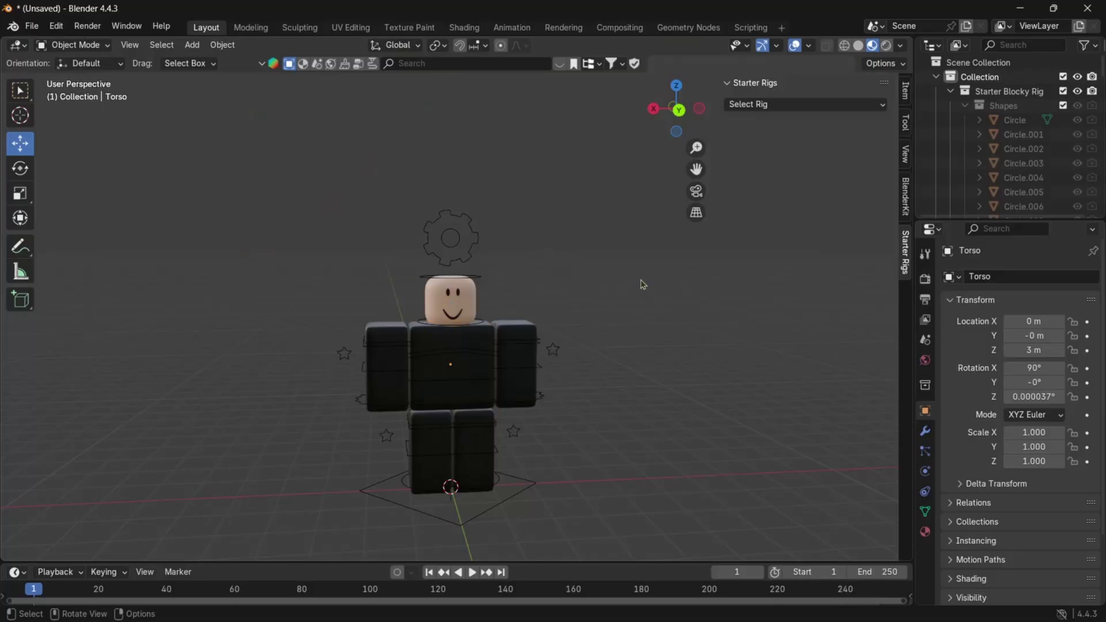
pyautogui.click(32, 27)
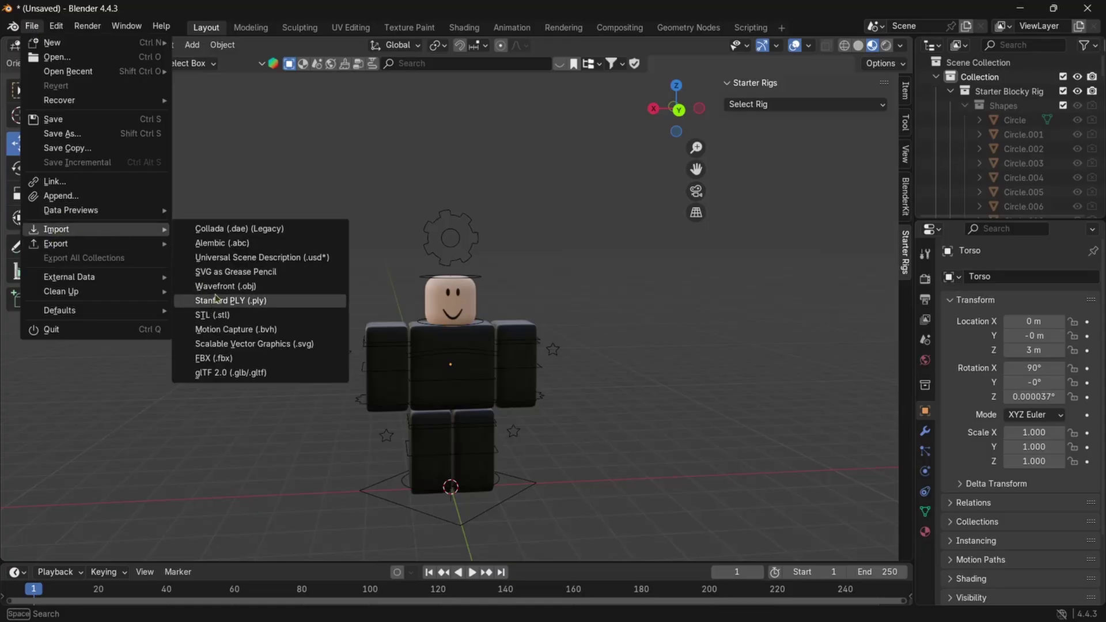
pyautogui.click(223, 286)
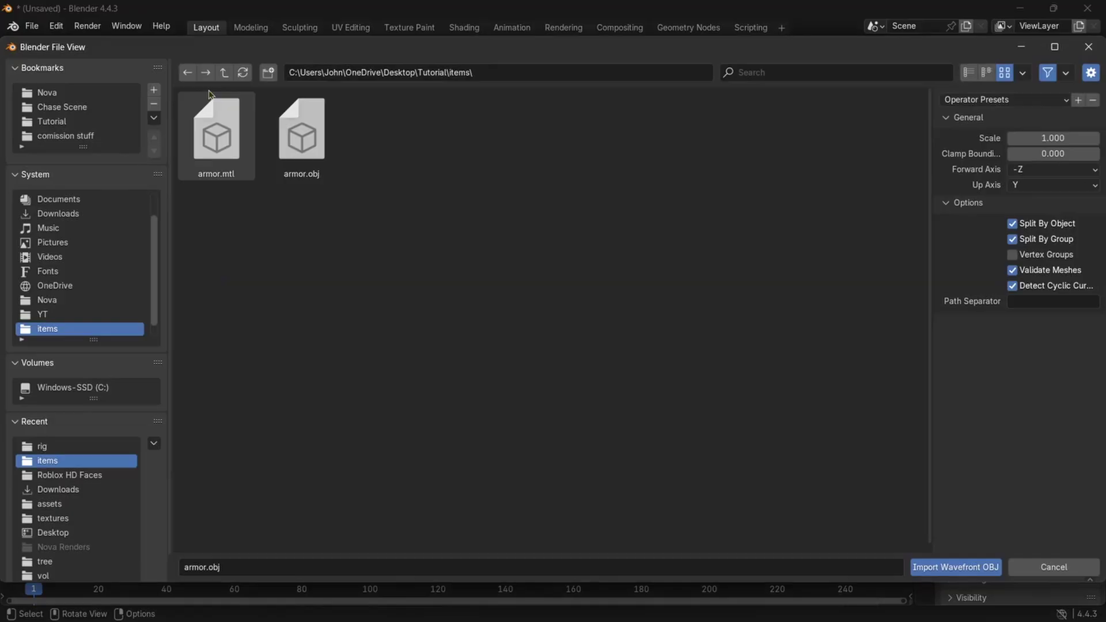
pyautogui.click(86, 121)
pyautogui.click(374, 138)
pyautogui.doubleClick(374, 138)
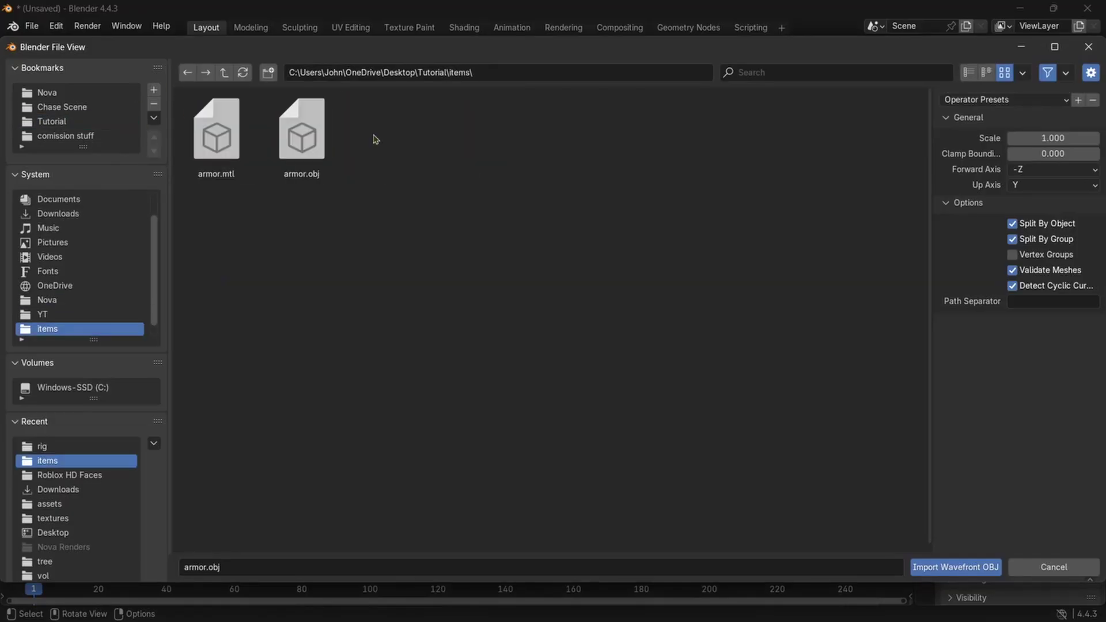
pyautogui.click(295, 165)
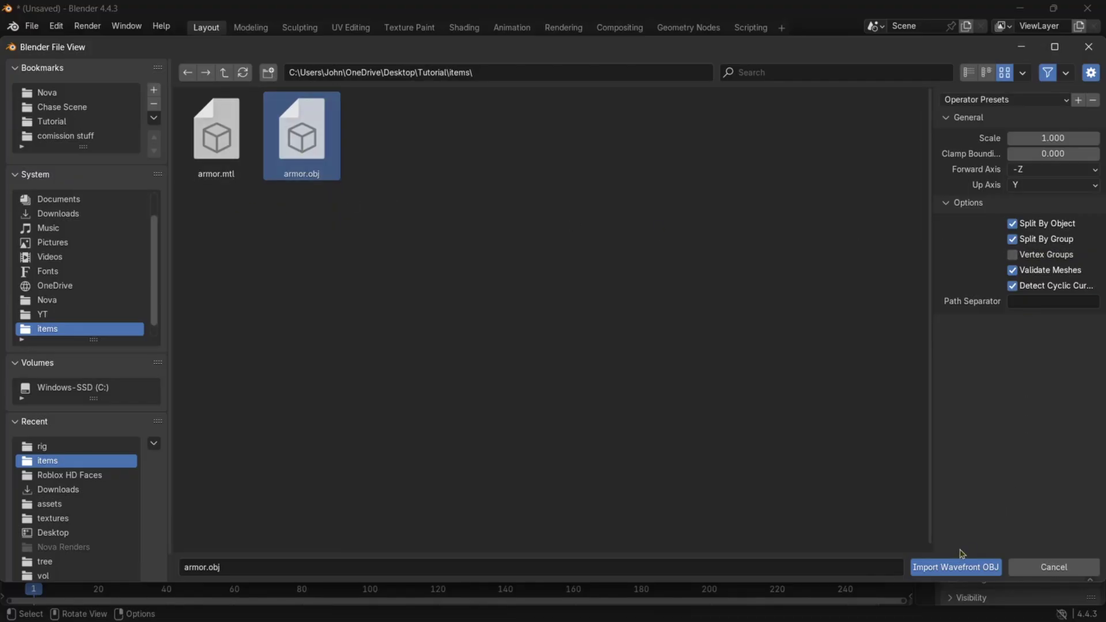
pyautogui.click(955, 566)
# - Move the imported armor along Y to about -0.066 m so it fits over the rig's body, and deselect it
pyautogui.moveTo(698, 365); pyautogui.dragTo(764, 334, button='middle')
pyautogui.moveTo(658, 348); pyautogui.dragTo(657, 349, button='middle')
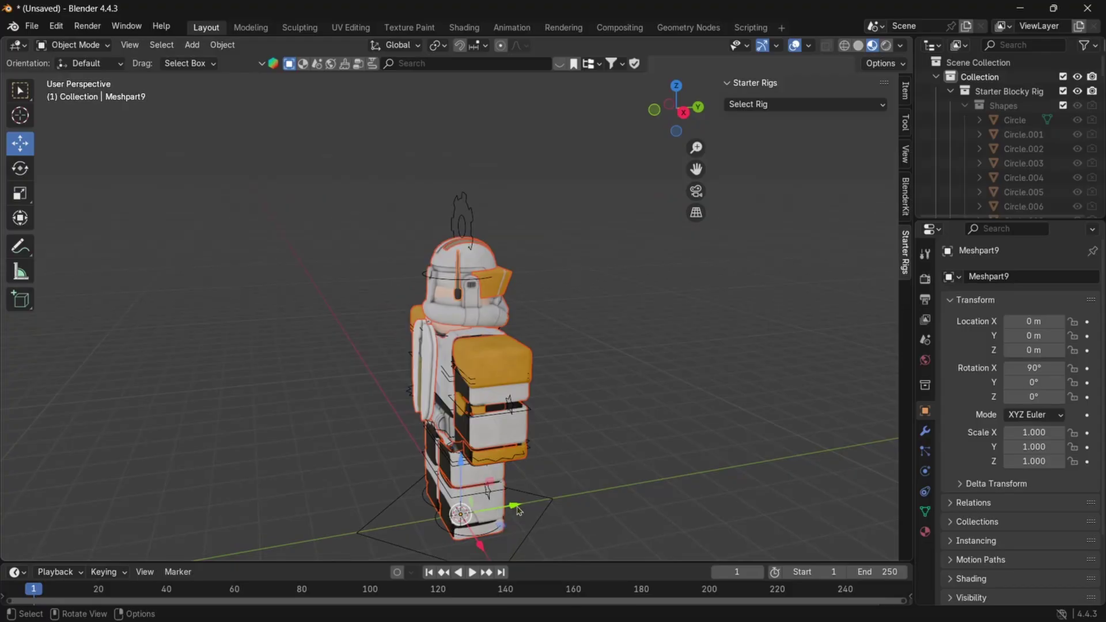
pyautogui.moveTo(517, 509); pyautogui.dragTo(509, 502)
pyautogui.moveTo(509, 502); pyautogui.dragTo(505, 427, button='middle')
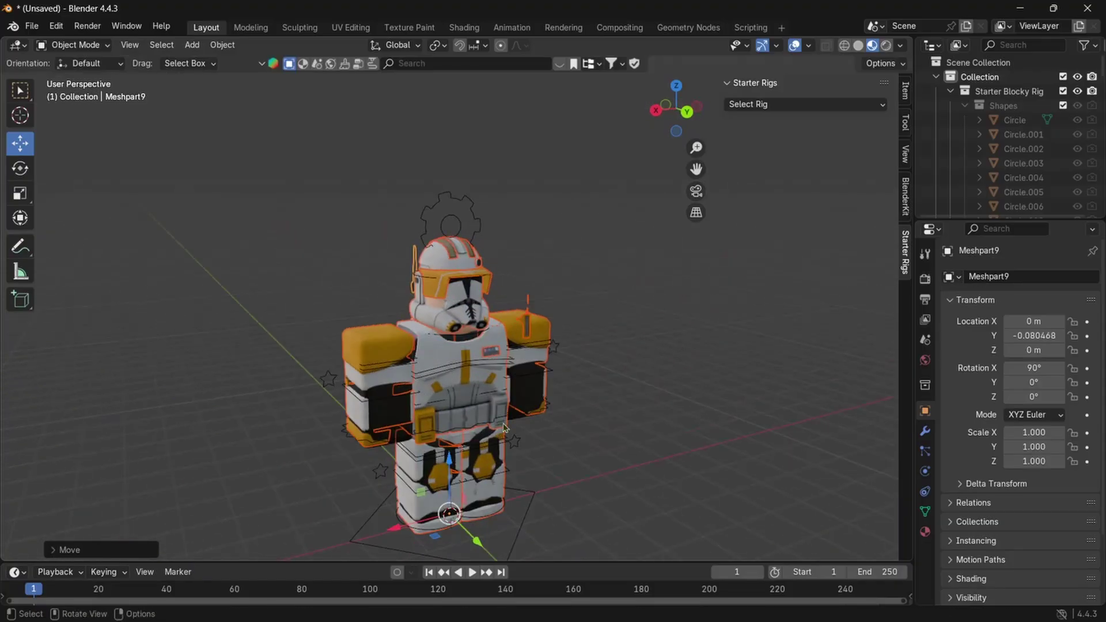
pyautogui.moveTo(477, 541); pyautogui.dragTo(481, 521)
pyautogui.moveTo(481, 521); pyautogui.dragTo(604, 473, button='middle')
pyautogui.scroll(3, 622, 444)
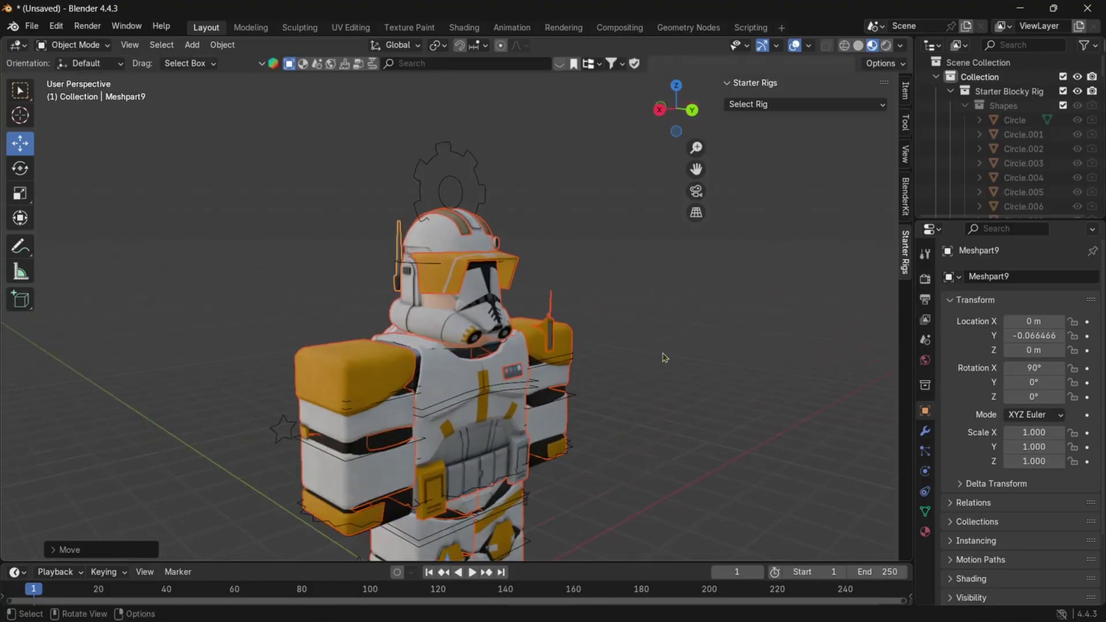
pyautogui.click(676, 350)
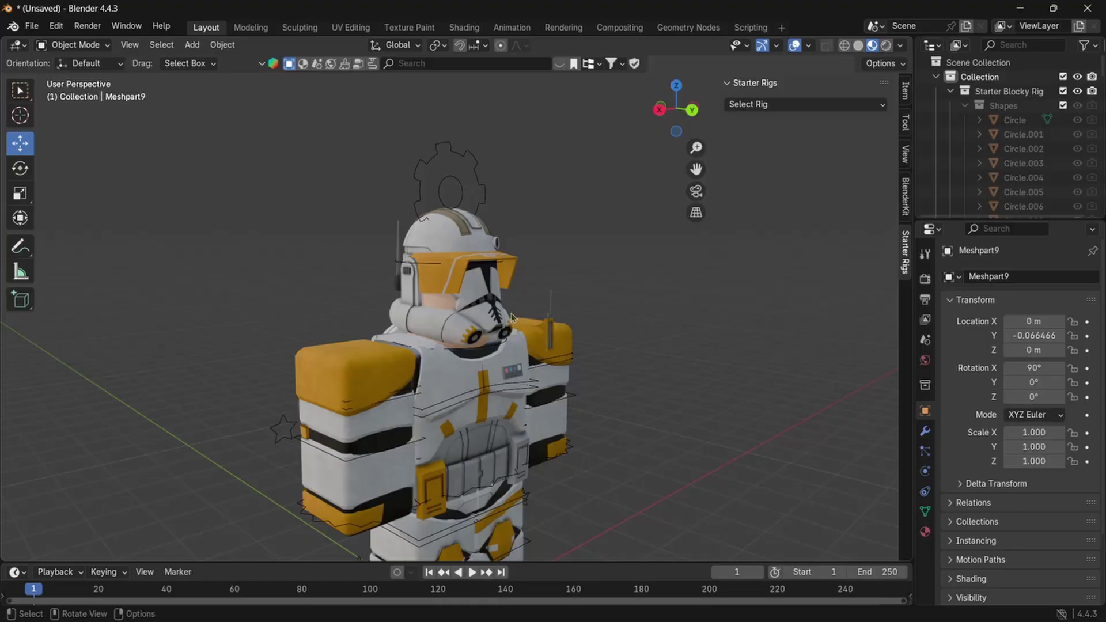
# - Scale the rig's Head object down uniformly to about 0.846 so it fits inside the helmet
pyautogui.scroll(1, 483, 327)
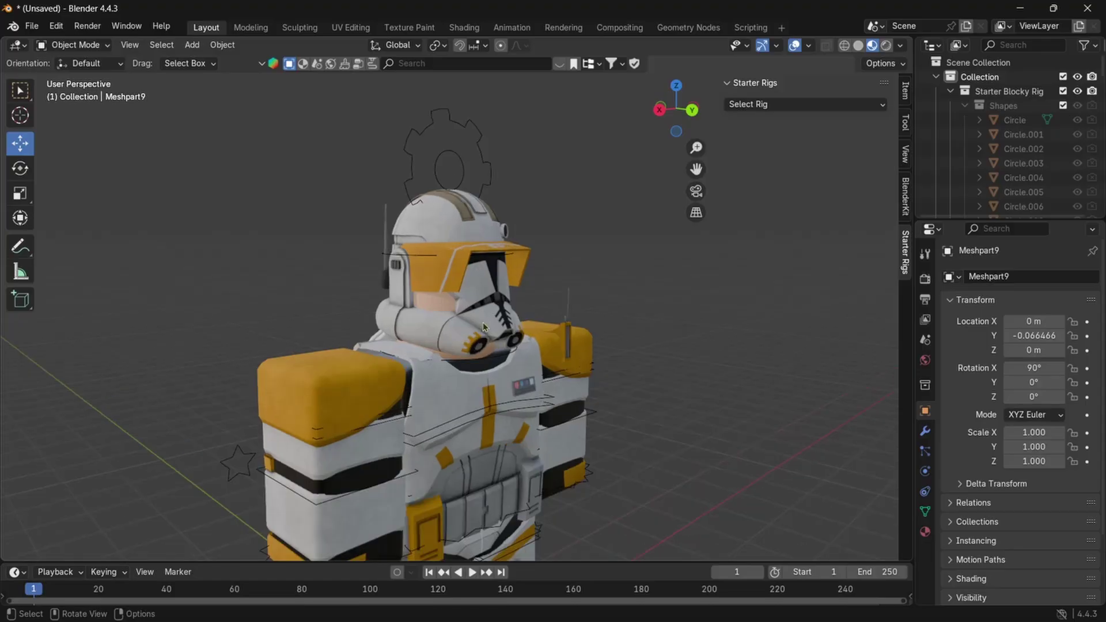
pyautogui.click(447, 310)
pyautogui.moveTo(663, 311); pyautogui.dragTo(630, 314, button='middle')
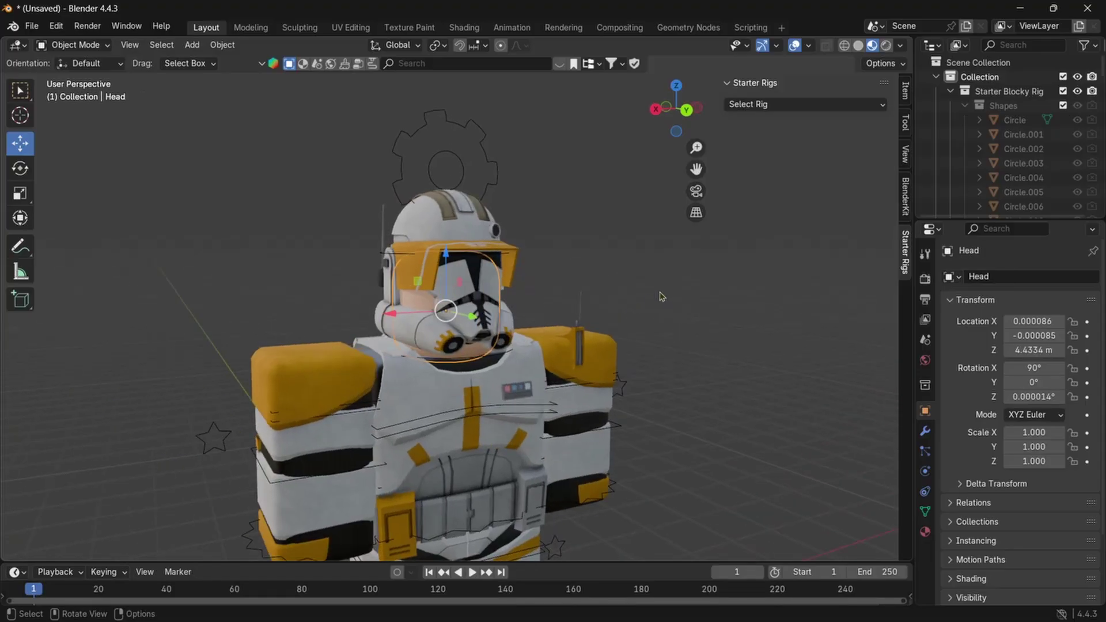
pyautogui.press('g')
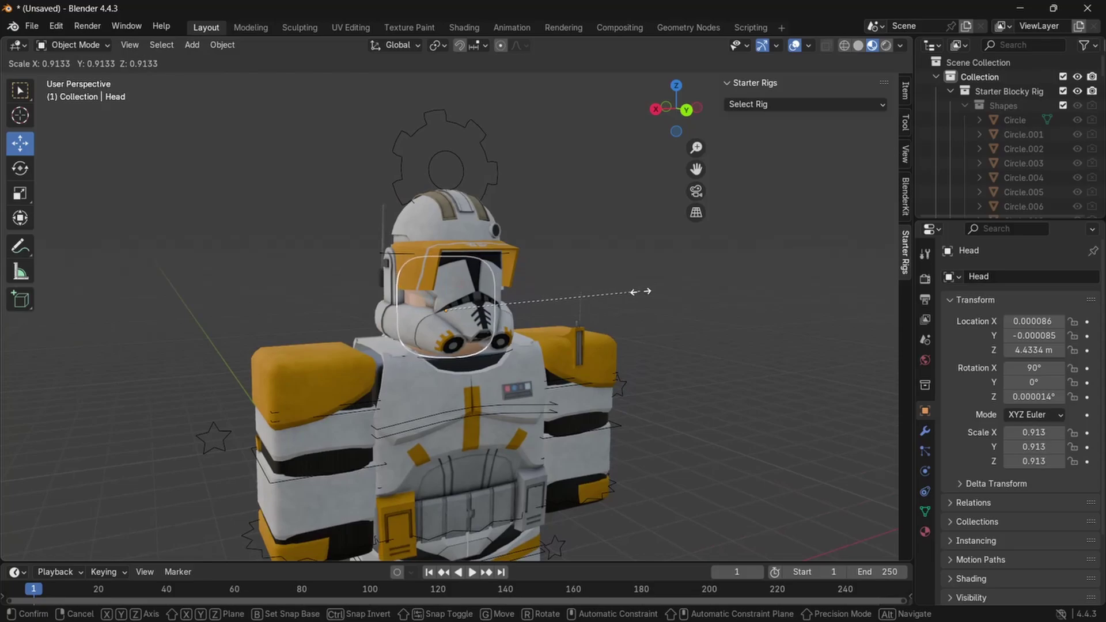
pyautogui.click(628, 296)
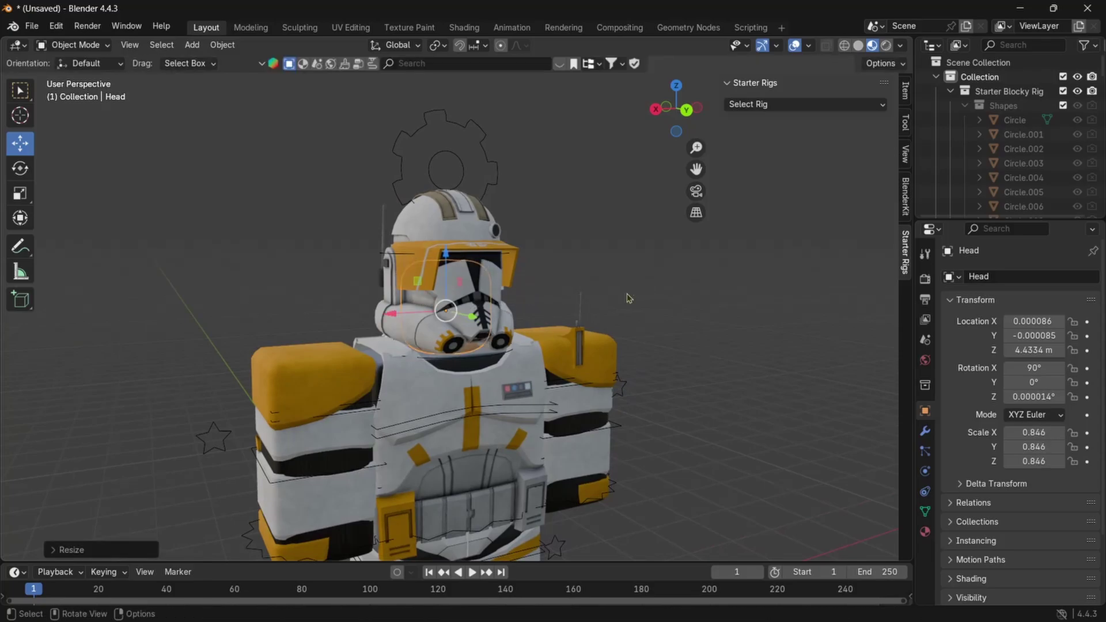
# - Try to scale the head down further inside the helmet, and undo that resize
pyautogui.press('s')
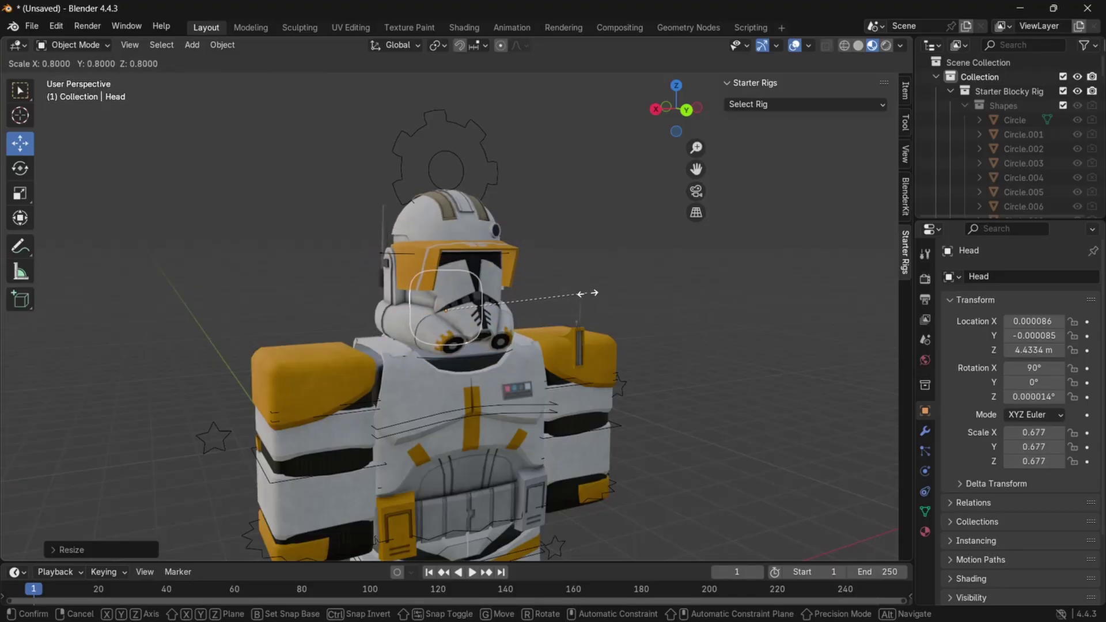
pyautogui.click(599, 297)
pyautogui.hotkey('ctrl', 'z')
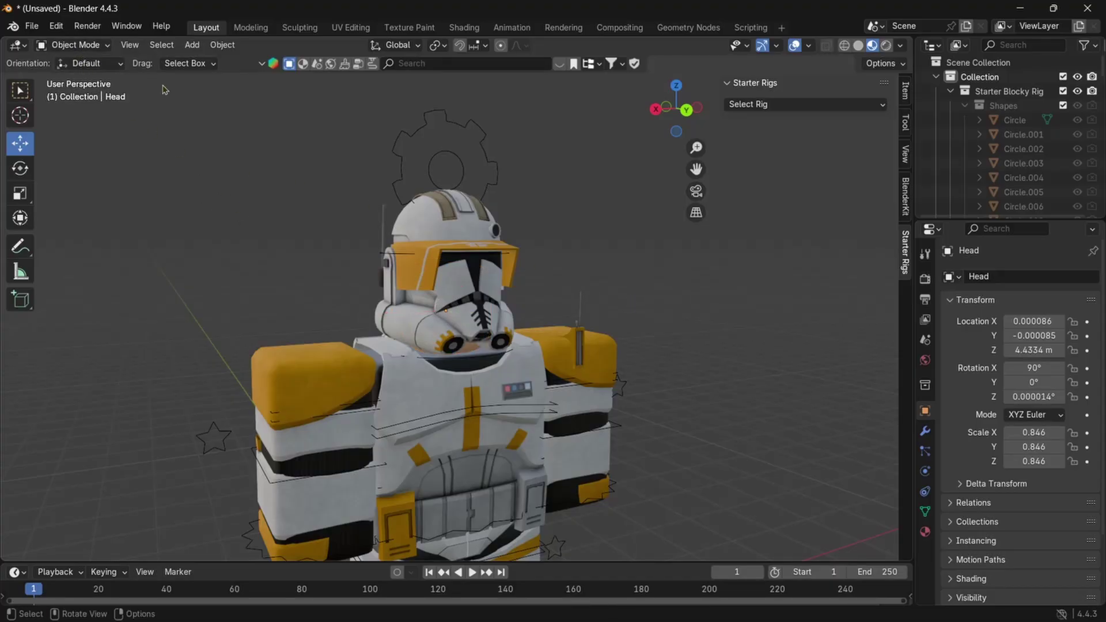
# - Select all the helmet pieces, including the round lamp, both side antennas, the main shell and the top stripes, with the Blocky Rig last
pyautogui.moveTo(160, 88); pyautogui.dragTo(580, 239, button='middle')
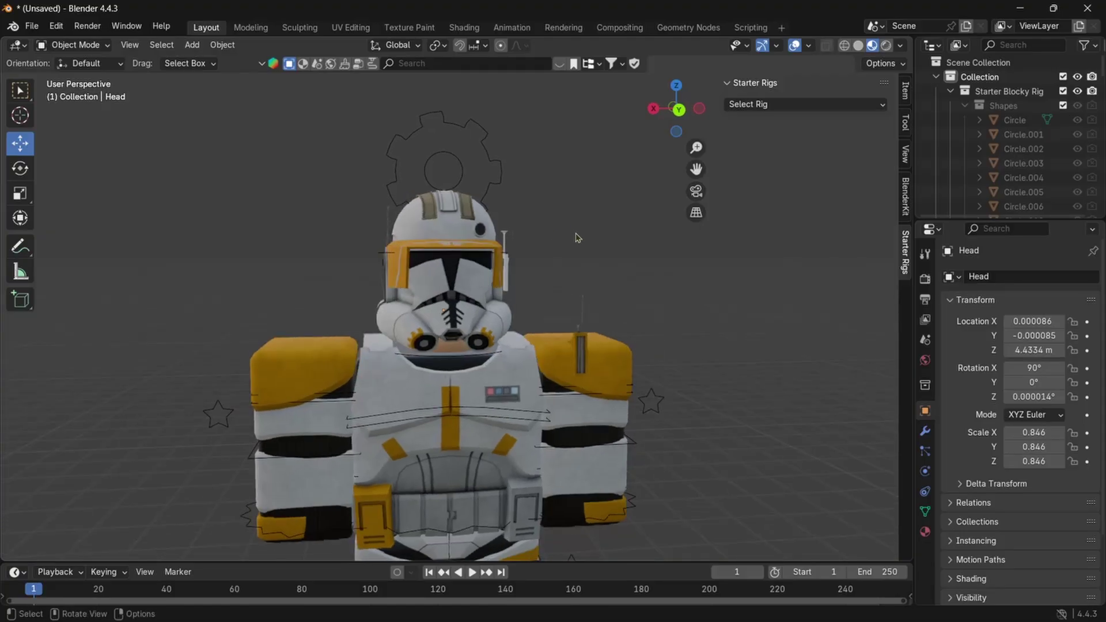
pyautogui.scroll(2, 570, 232)
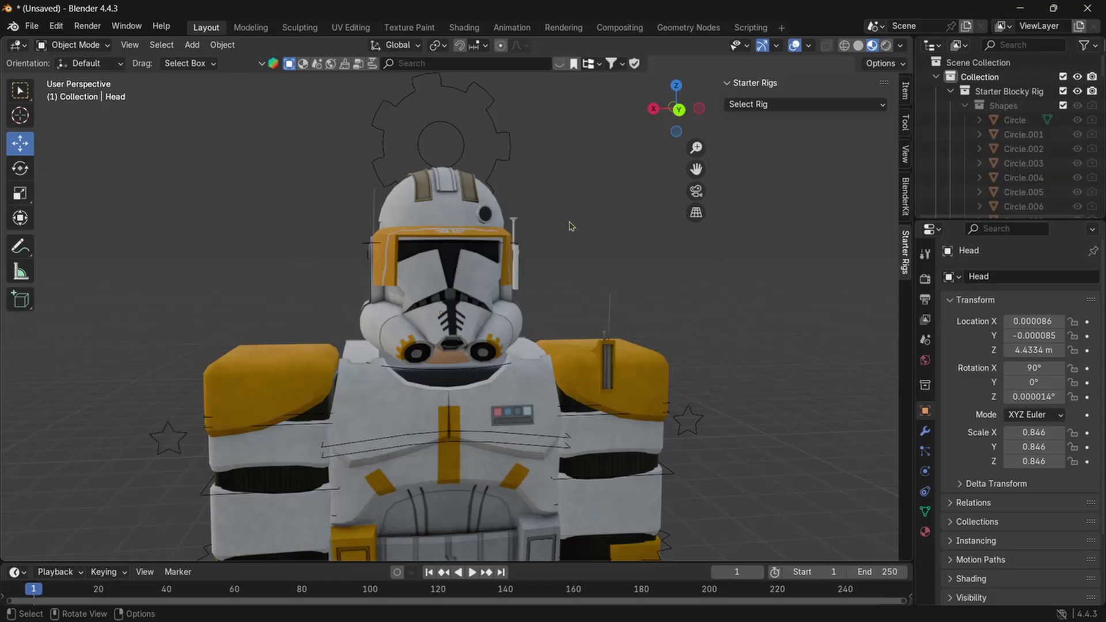
pyautogui.moveTo(568, 224); pyautogui.dragTo(579, 240, button='middle')
pyautogui.click(490, 226)
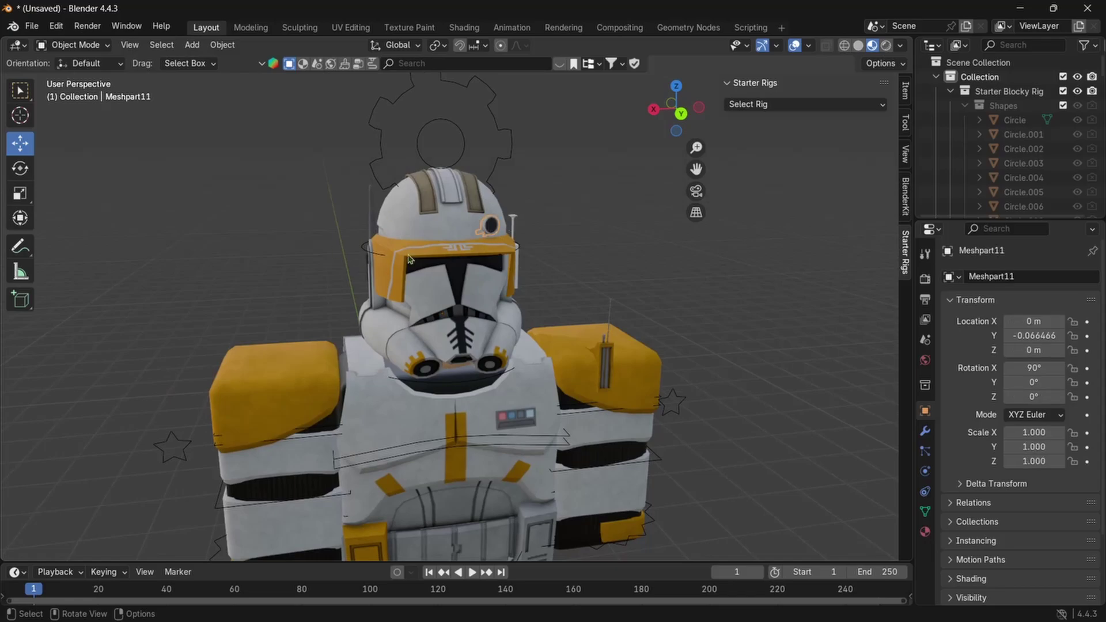
pyautogui.moveTo(460, 272)
pyautogui.mouseDown(button='middle')
pyautogui.moveTo(522, 256)
pyautogui.moveTo(368, 188)
pyautogui.moveTo(289, 197)
pyautogui.mouseUp(button='middle')
pyautogui.click(354, 185)
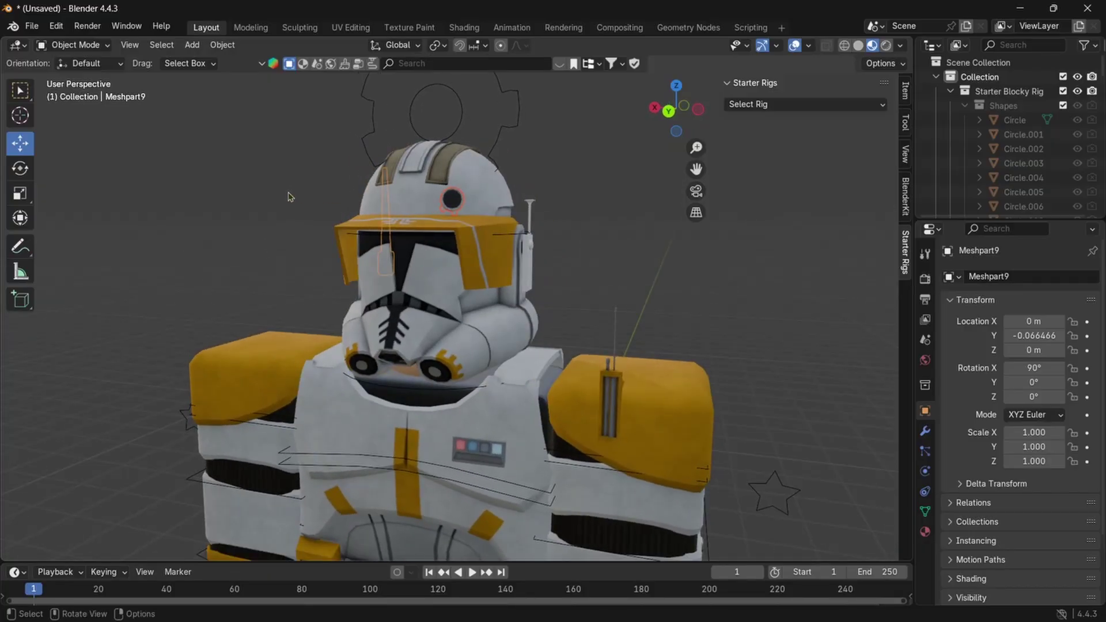
pyautogui.keyDown('shift'); pyautogui.click(528, 254); pyautogui.keyUp('shift')
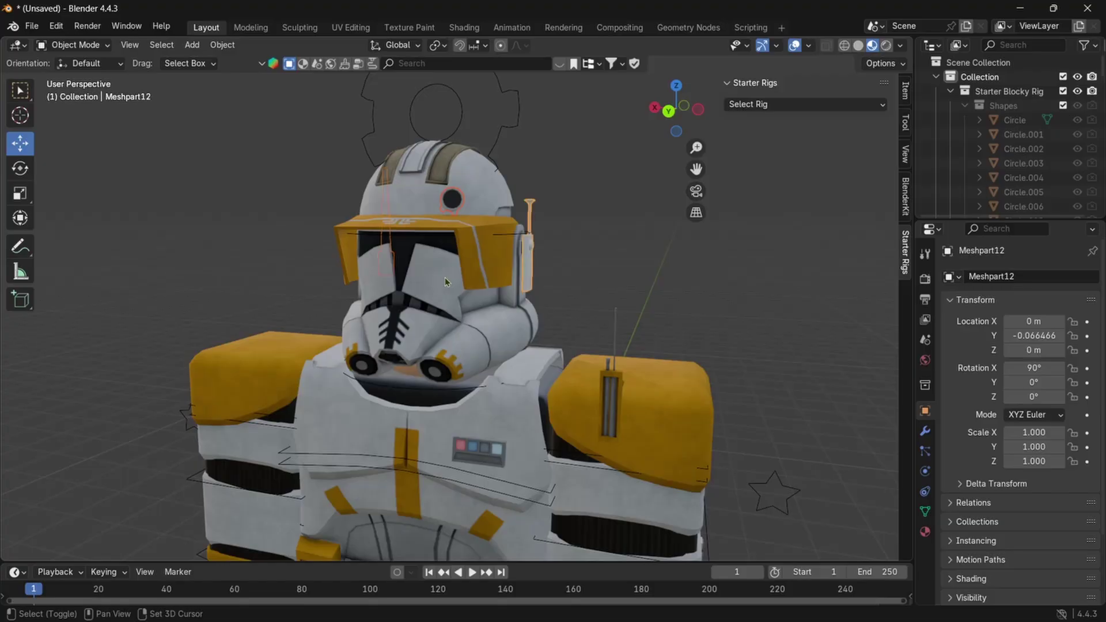
pyautogui.keyDown('shift'); pyautogui.click(445, 282); pyautogui.keyUp('shift')
pyautogui.moveTo(445, 281); pyautogui.dragTo(419, 182, button='middle')
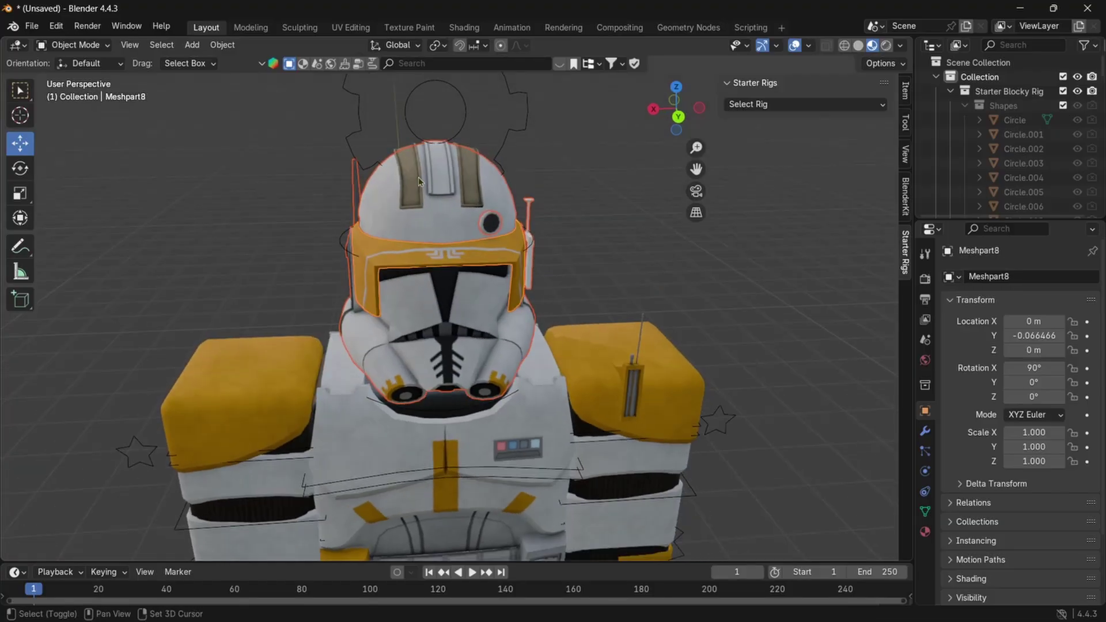
pyautogui.keyDown('shift'); pyautogui.click(419, 227); pyautogui.keyUp('shift')
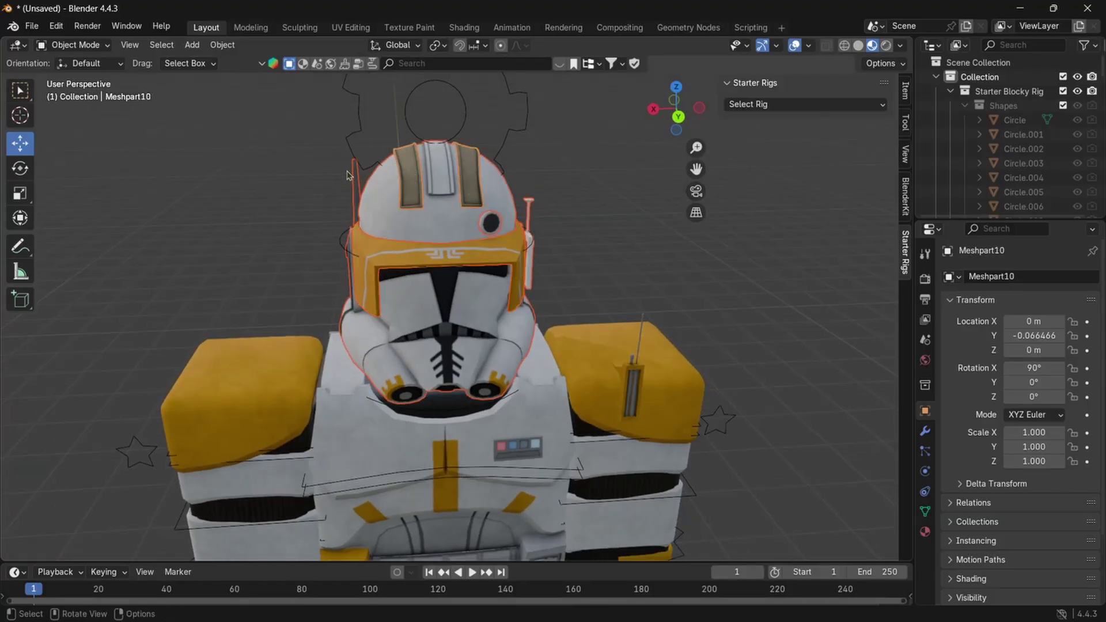
pyautogui.moveTo(454, 197); pyautogui.dragTo(489, 242, button='middle')
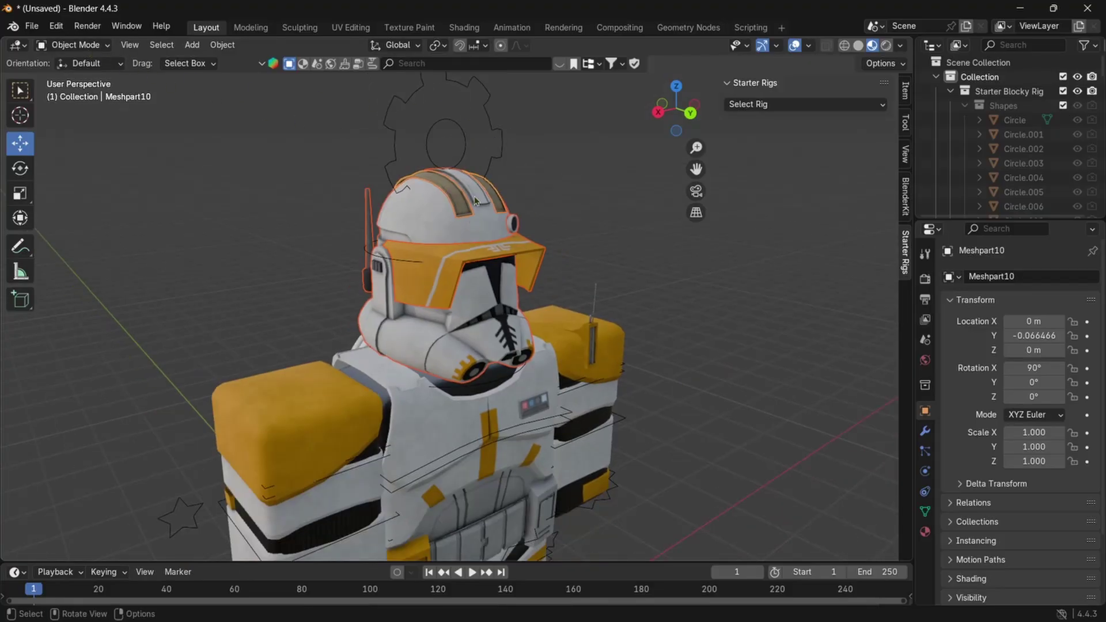
pyautogui.keyDown('shift'); pyautogui.click(492, 127); pyautogui.keyUp('shift')
# - Parent the helmet pieces to the rig's Head bone in Pose Mode with the Bone option, and return to Object Mode
pyautogui.moveTo(568, 153); pyautogui.dragTo(553, 150, button='middle')
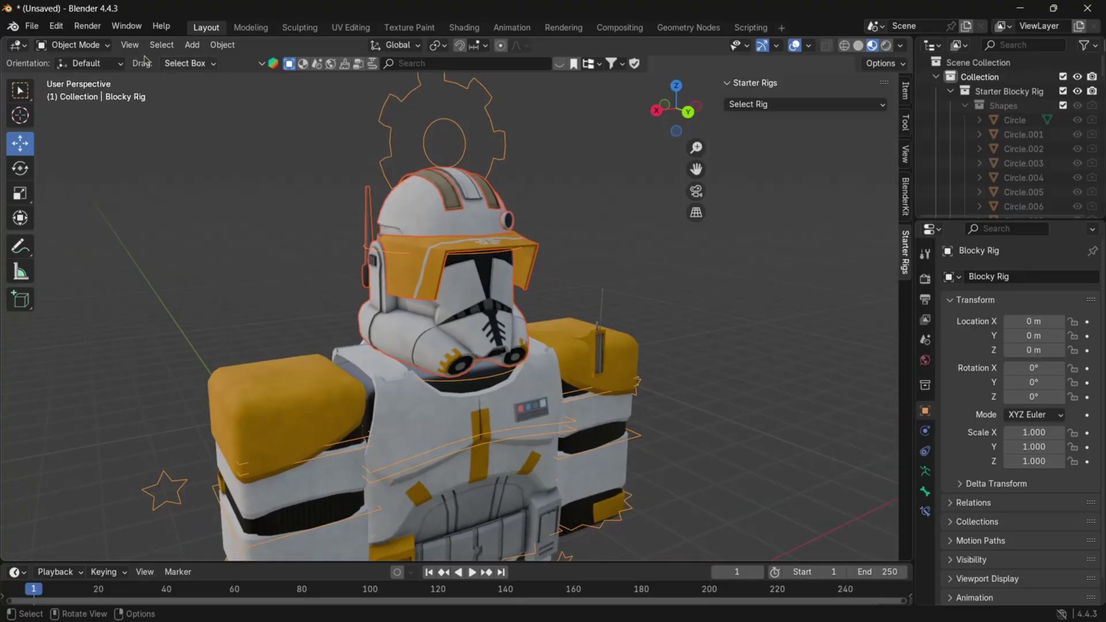
pyautogui.click(104, 46)
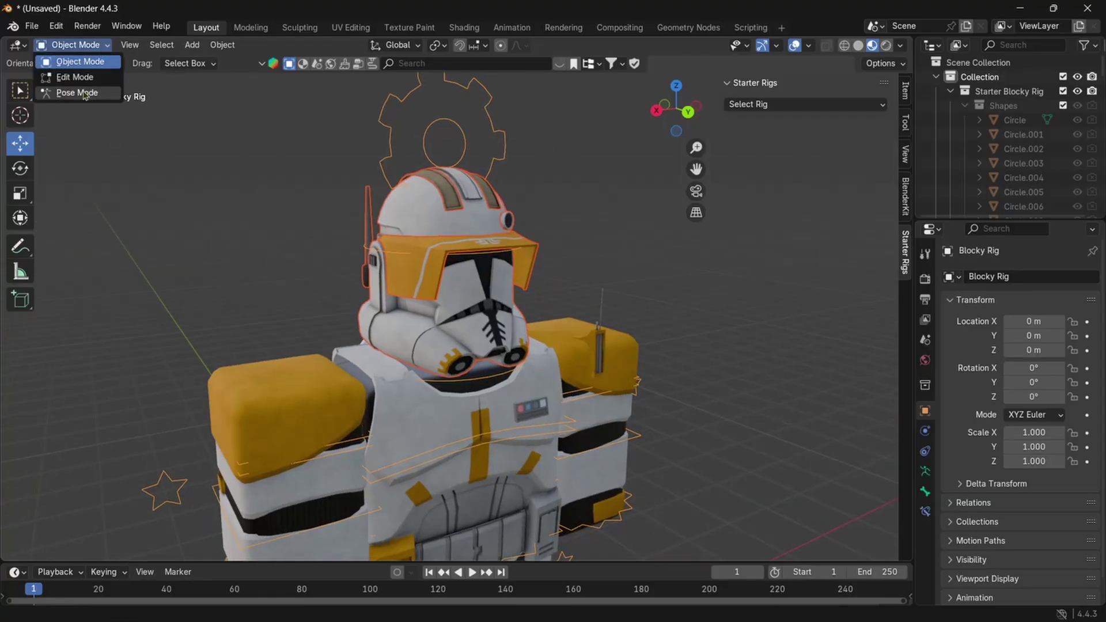
pyautogui.click(66, 90)
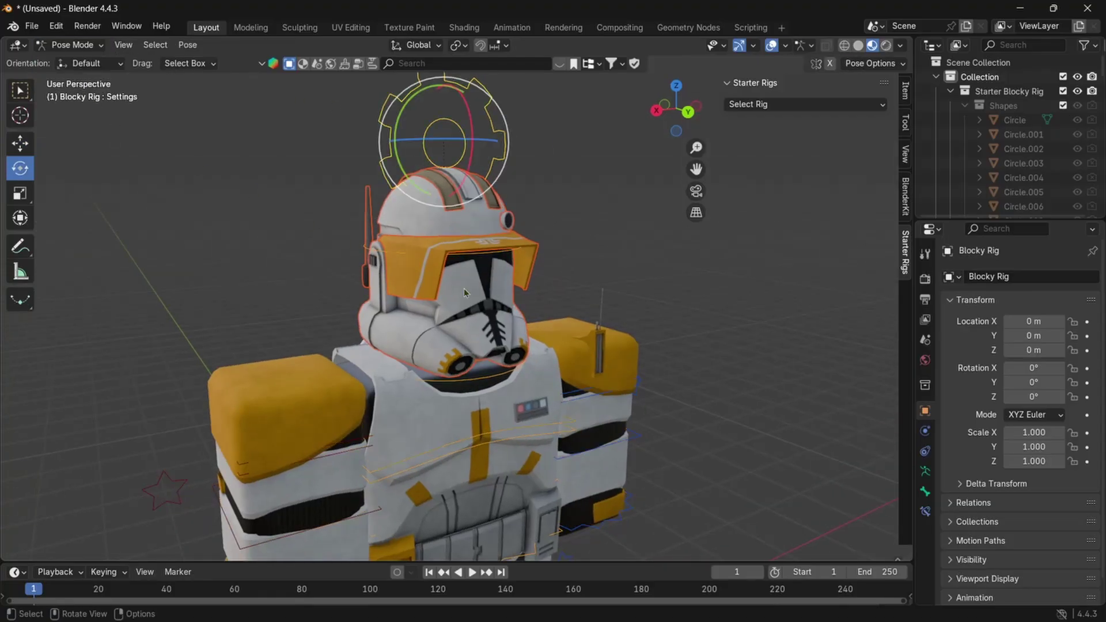
pyautogui.click(488, 380)
pyautogui.hotkey('ctrl', 'p')
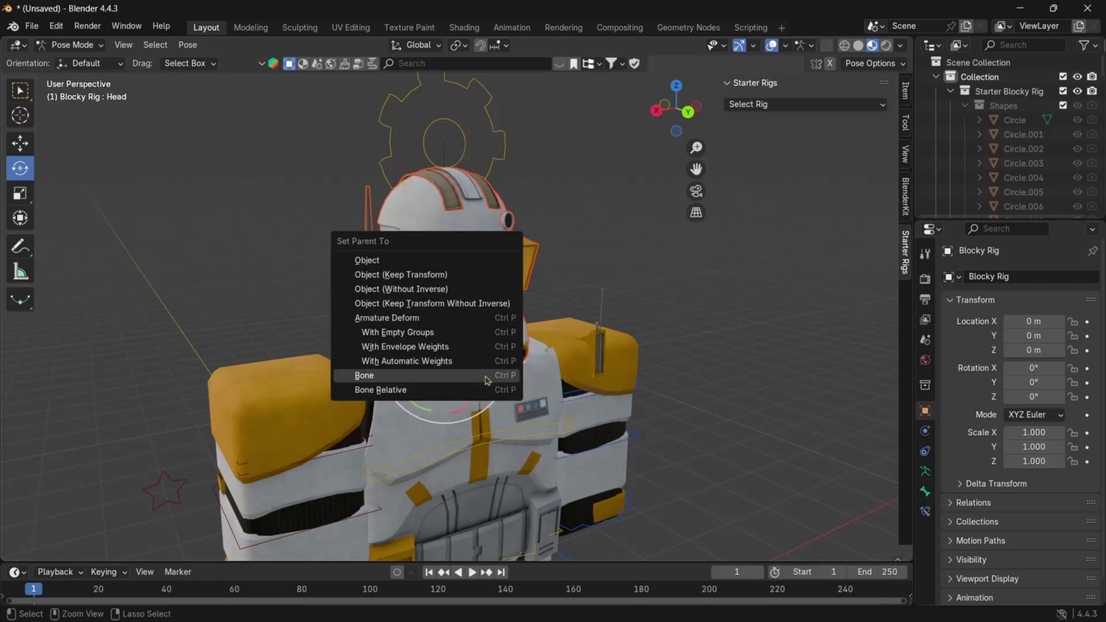
pyautogui.click(486, 375)
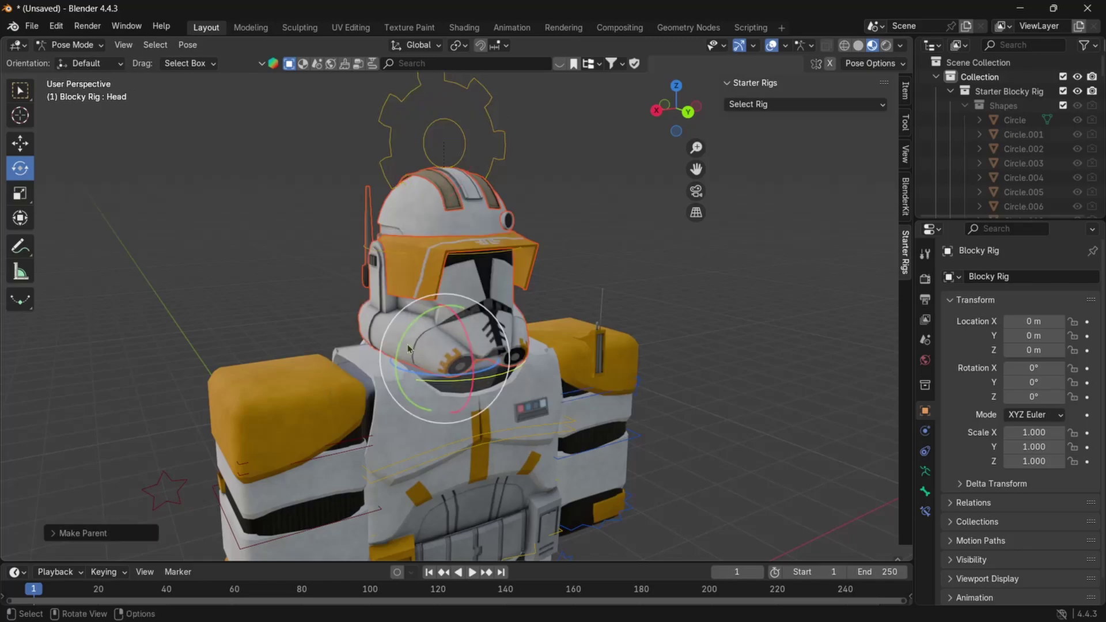
pyautogui.moveTo(471, 370); pyautogui.dragTo(575, 254)
pyautogui.click(69, 44)
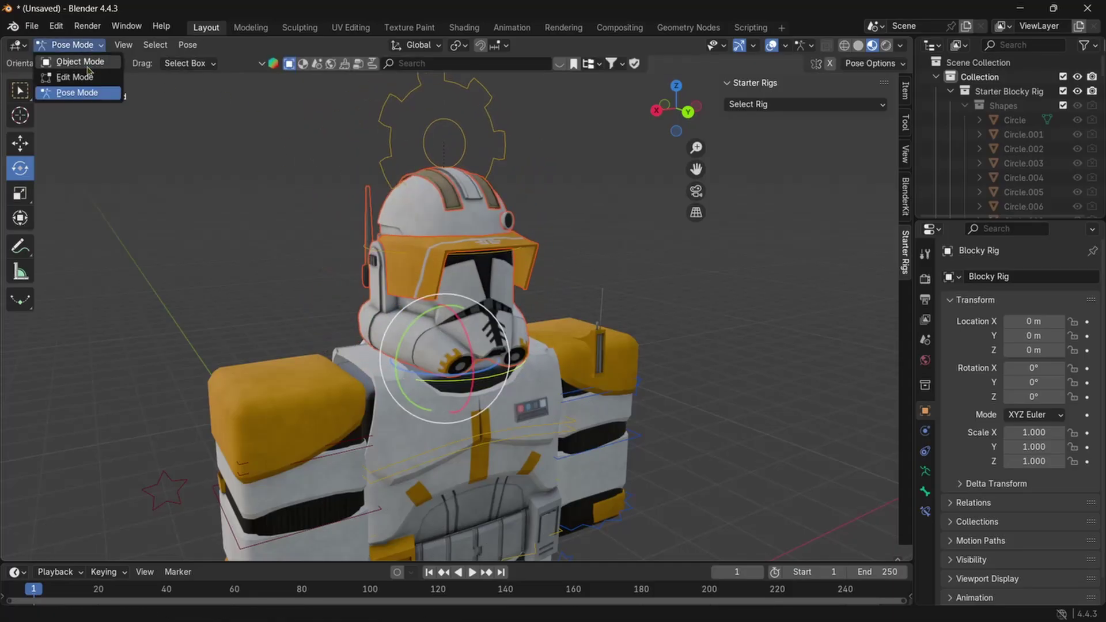
pyautogui.click(74, 56)
# - Select the front torso armor and the back piece, adding the Blocky Rig last as the active object
pyautogui.moveTo(368, 357); pyautogui.dragTo(433, 353, button='middle')
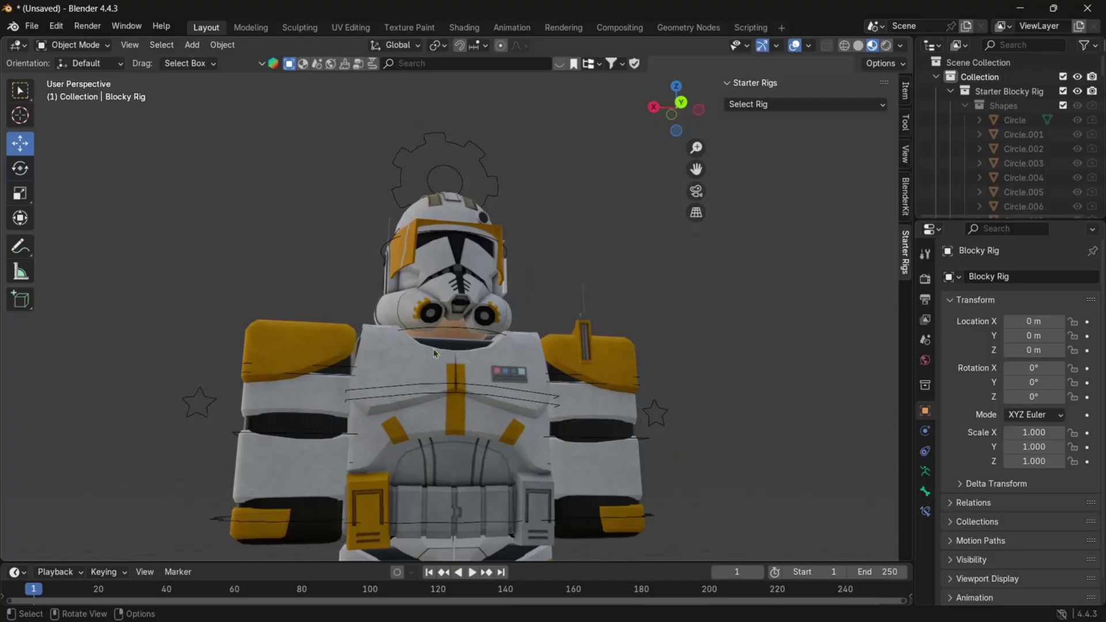
pyautogui.click(393, 355)
pyautogui.moveTo(393, 354); pyautogui.dragTo(437, 387, button='middle')
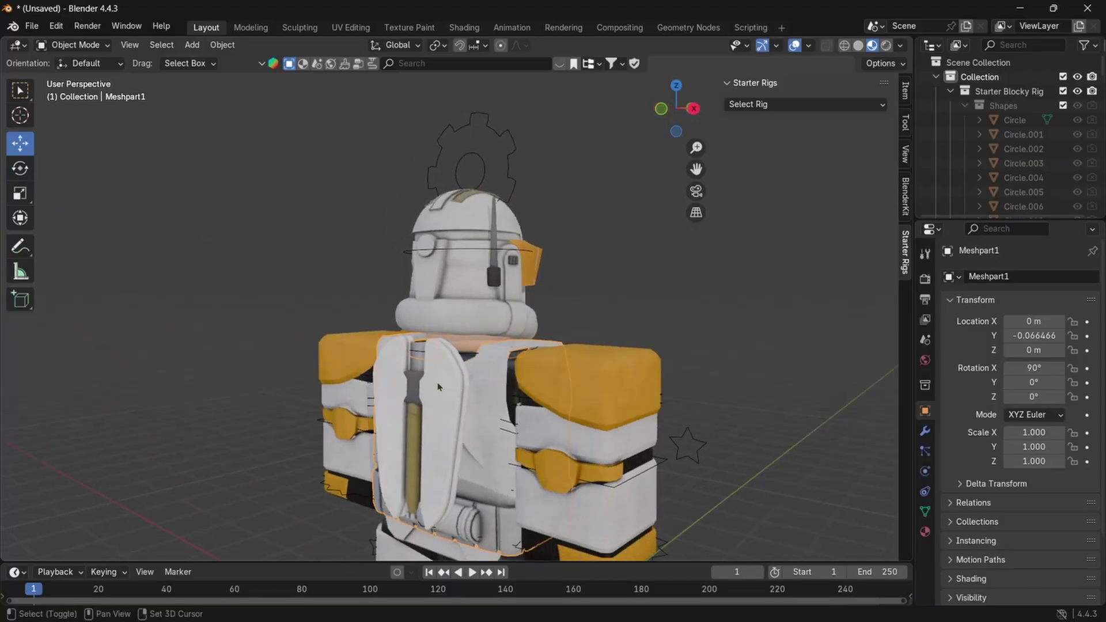
pyautogui.keyDown('shift'); pyautogui.click(437, 387); pyautogui.keyUp('shift')
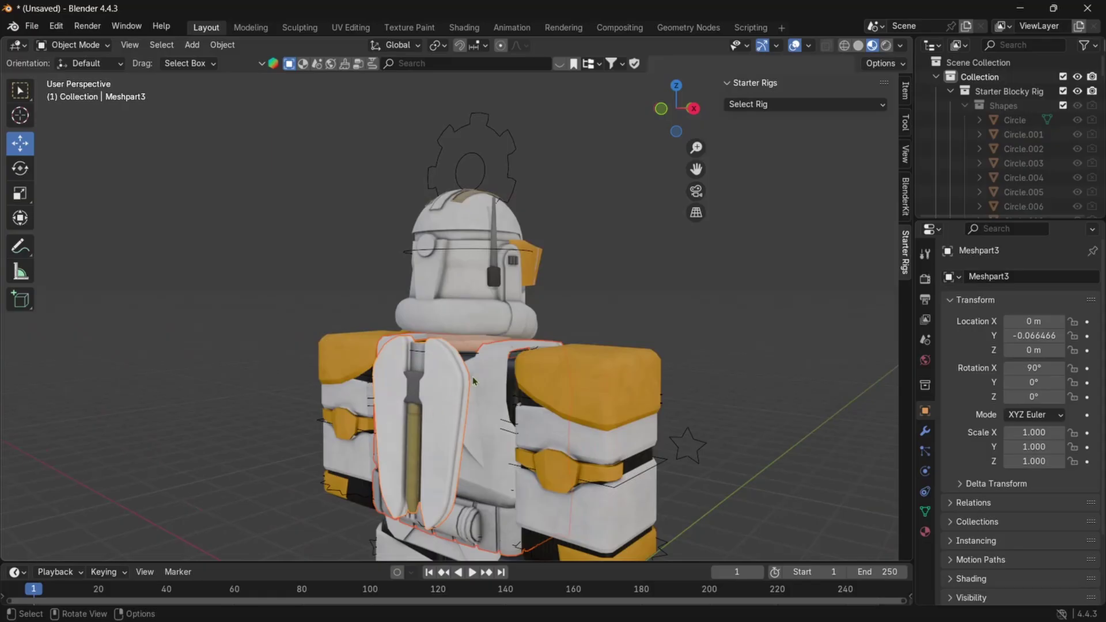
pyautogui.moveTo(449, 383); pyautogui.dragTo(482, 408, button='middle')
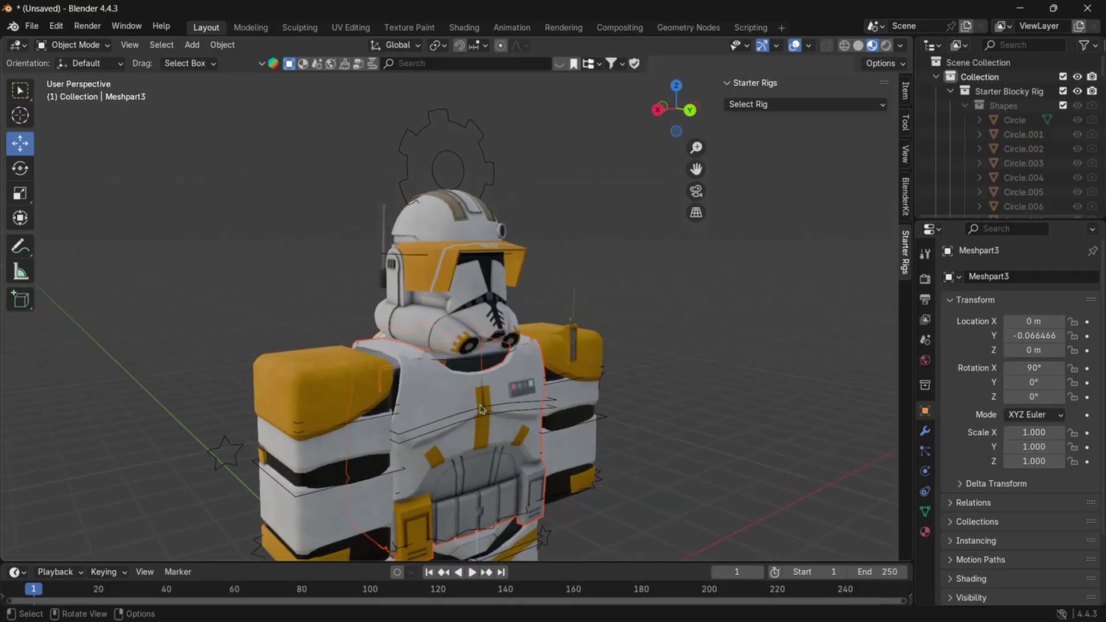
pyautogui.keyDown('shift'); pyautogui.click(482, 163); pyautogui.keyUp('shift')
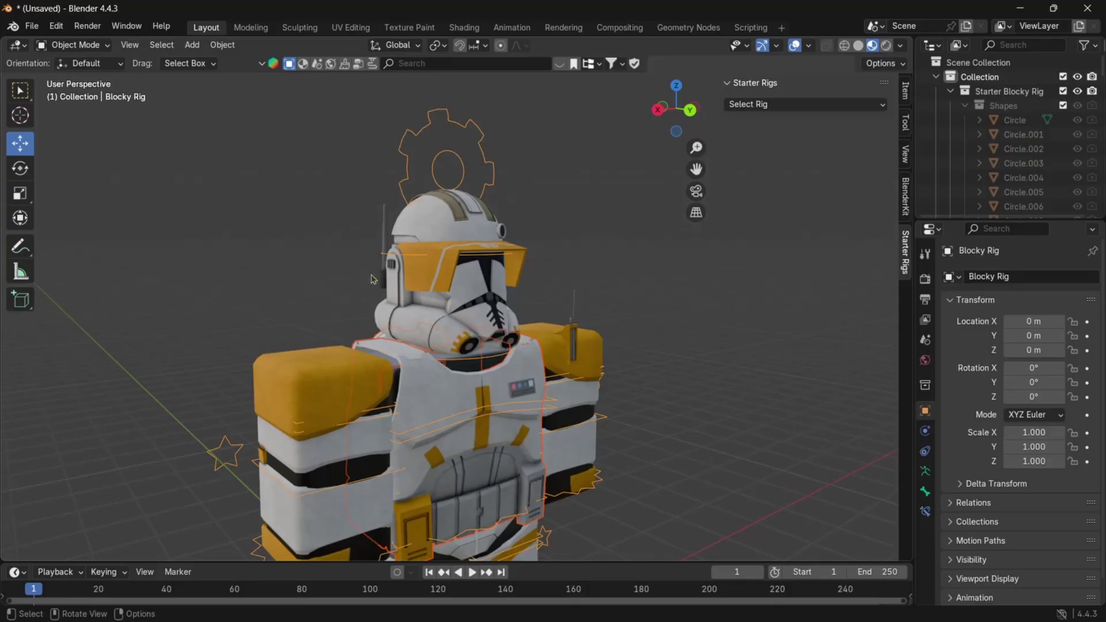
# - Parent the torso armor pieces to the rig's Uppertorso bone in Pose Mode with the Bone option, and return to Object Mode with nothing selected
pyautogui.click(100, 45)
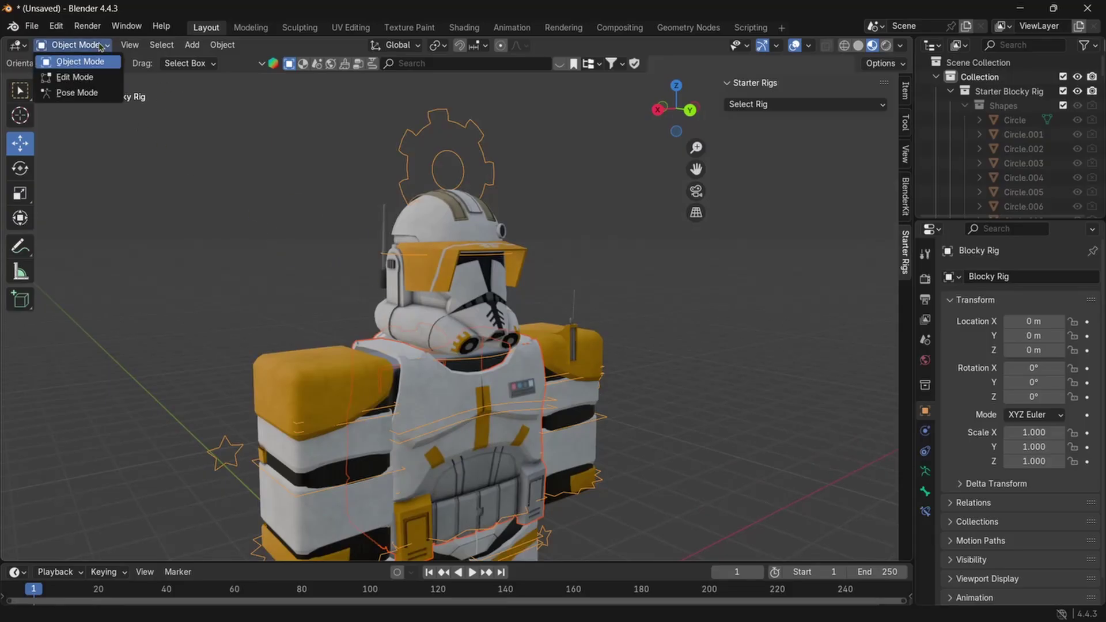
pyautogui.click(90, 94)
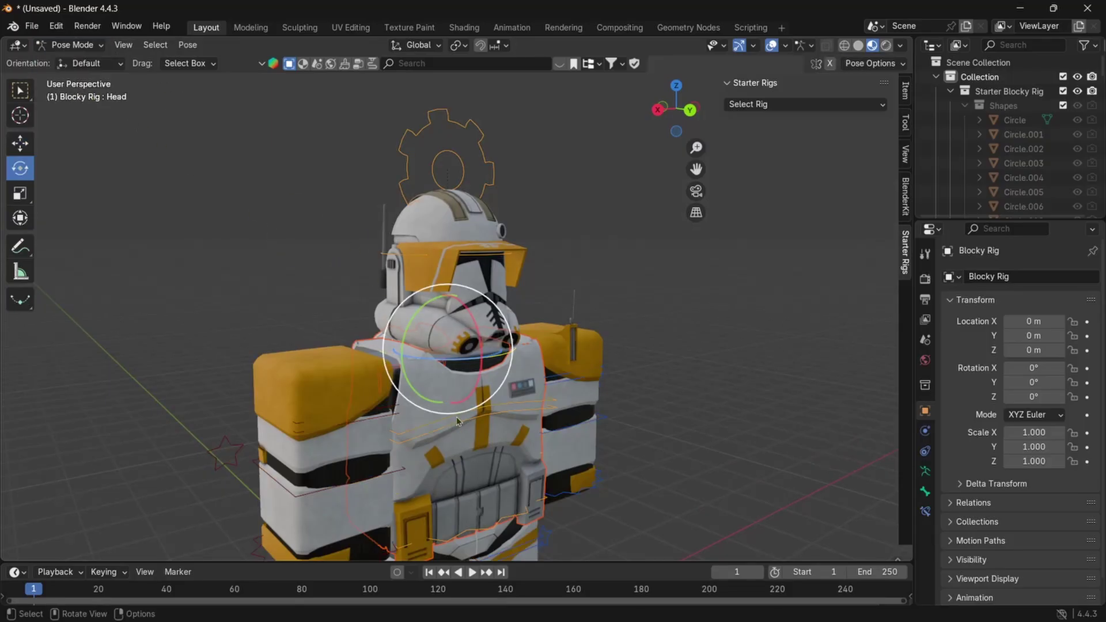
pyautogui.click(457, 418)
pyautogui.hotkey('ctrl', 'p')
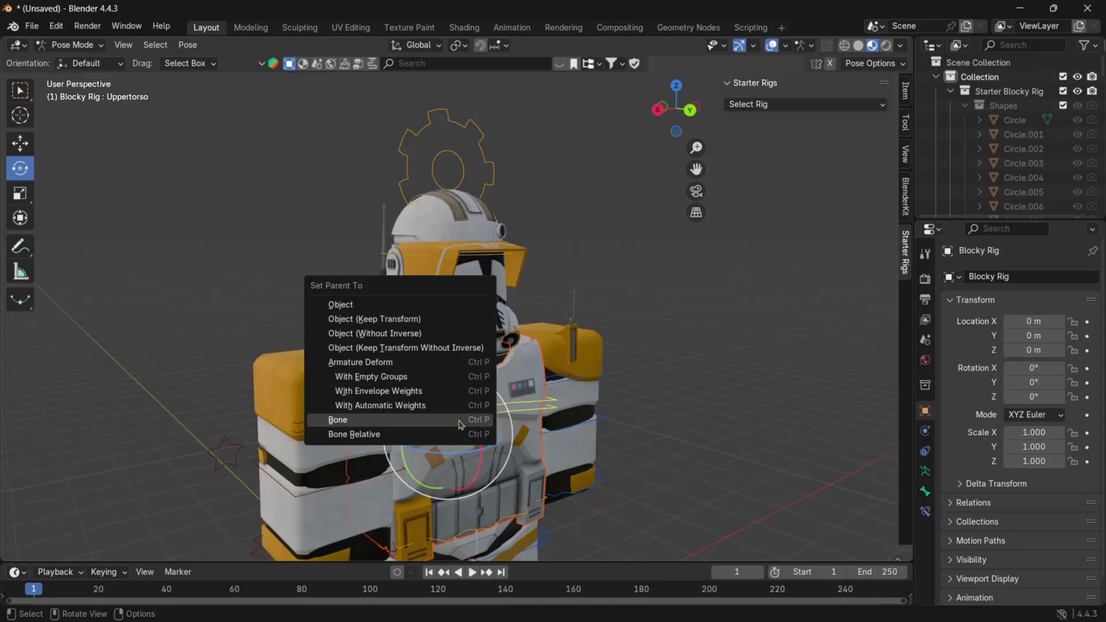
pyautogui.click(460, 424)
pyautogui.click(72, 45)
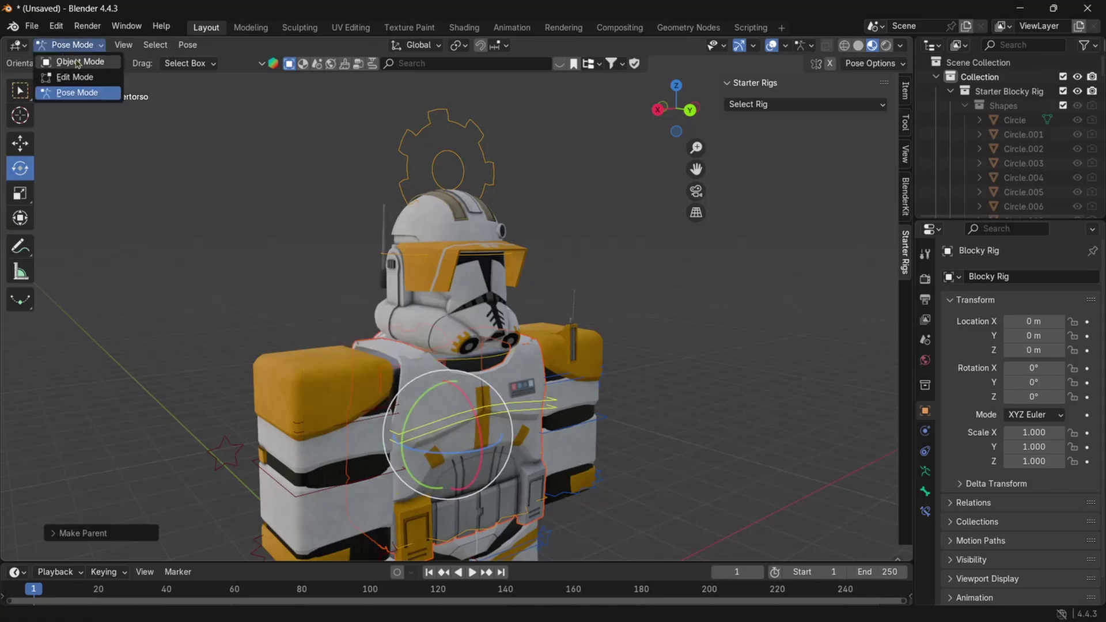
pyautogui.click(77, 62)
pyautogui.scroll(-2, 268, 137)
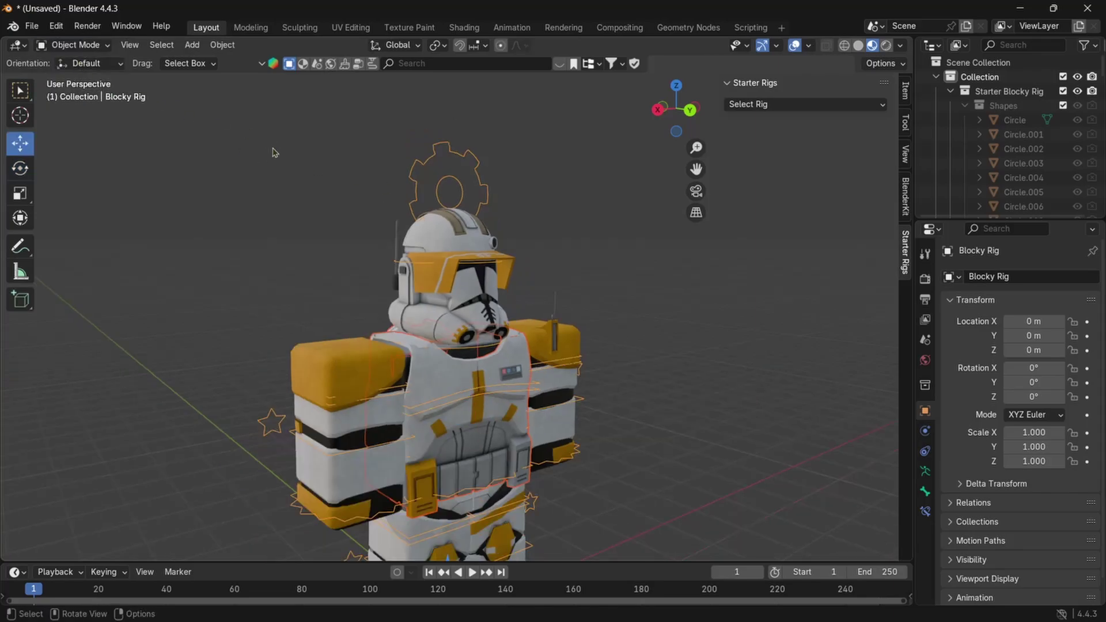
pyautogui.click(658, 206)
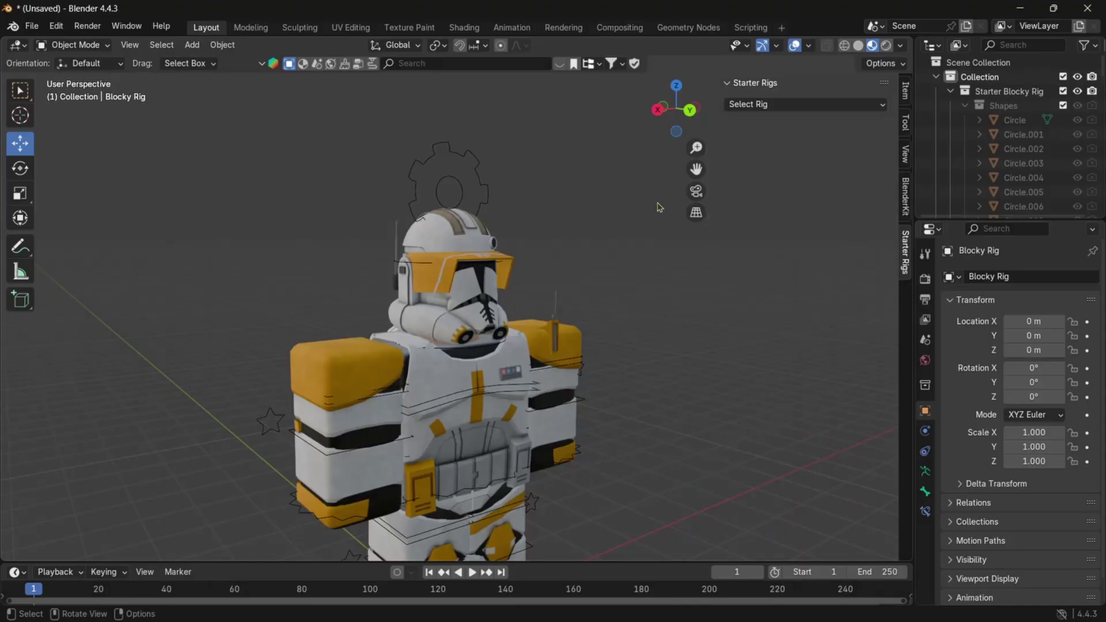
# - Try to parent the whole right arm armor to the rig's Upperarm.R bone in Pose Mode with the Bone option
pyautogui.click(364, 347)
pyautogui.click(454, 154)
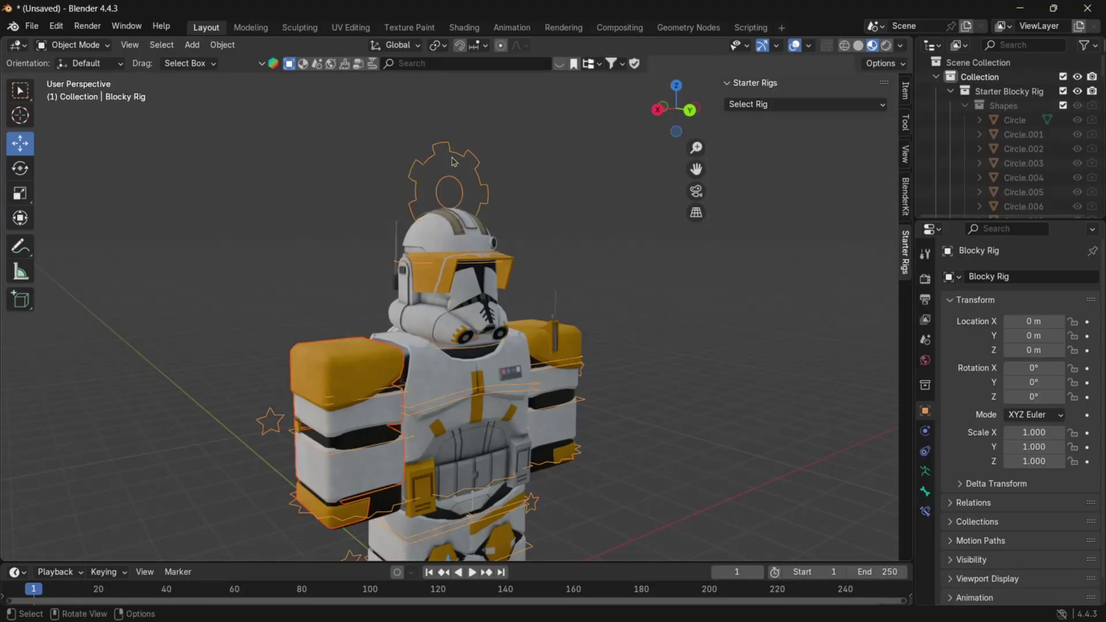
pyautogui.click(98, 46)
pyautogui.click(71, 90)
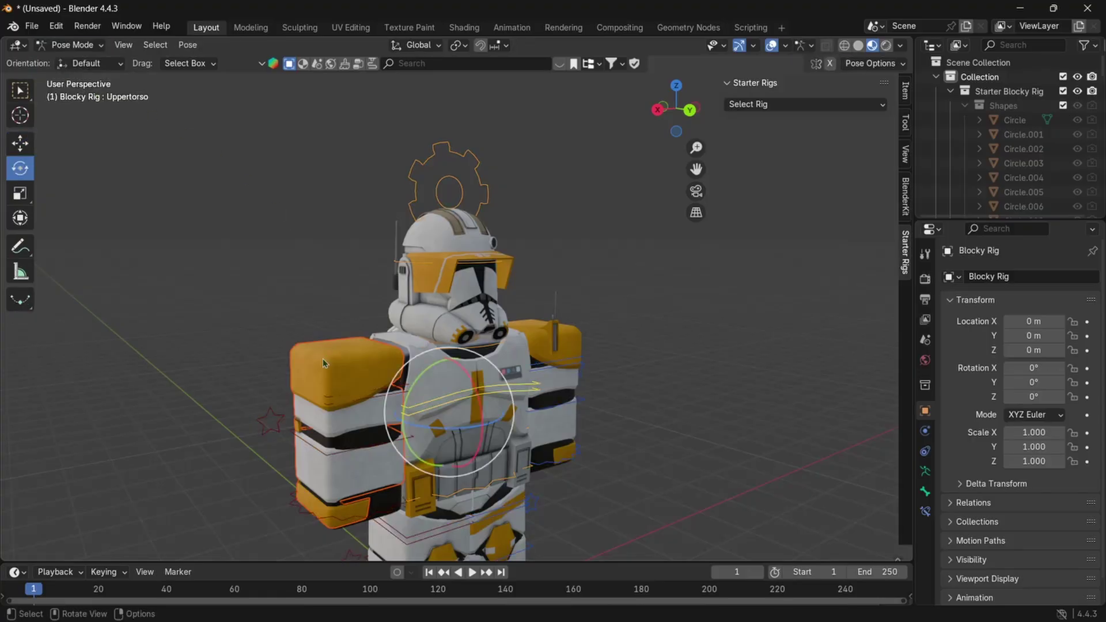
pyautogui.click(335, 401)
pyautogui.hotkey('ctrl', 'p')
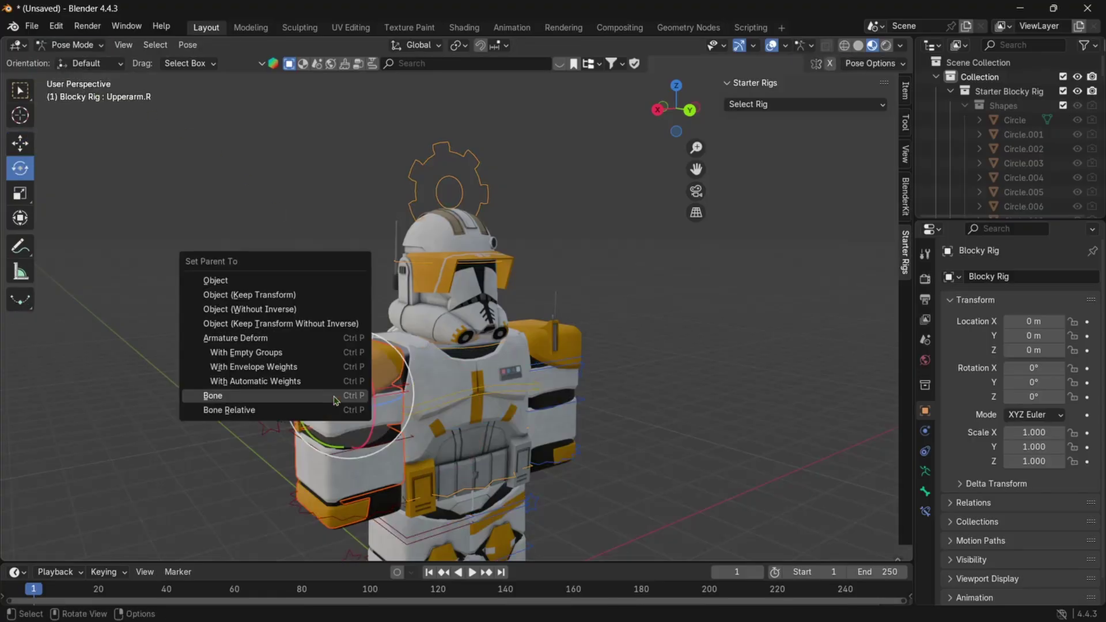
pyautogui.click(346, 398)
# - Test the right arm bones, then undo the arm parenting and return to Object Mode with only the right arm armor selected
pyautogui.moveTo(345, 408); pyautogui.dragTo(311, 358)
pyautogui.hotkey('ctrl', 'z')
pyautogui.click(345, 438)
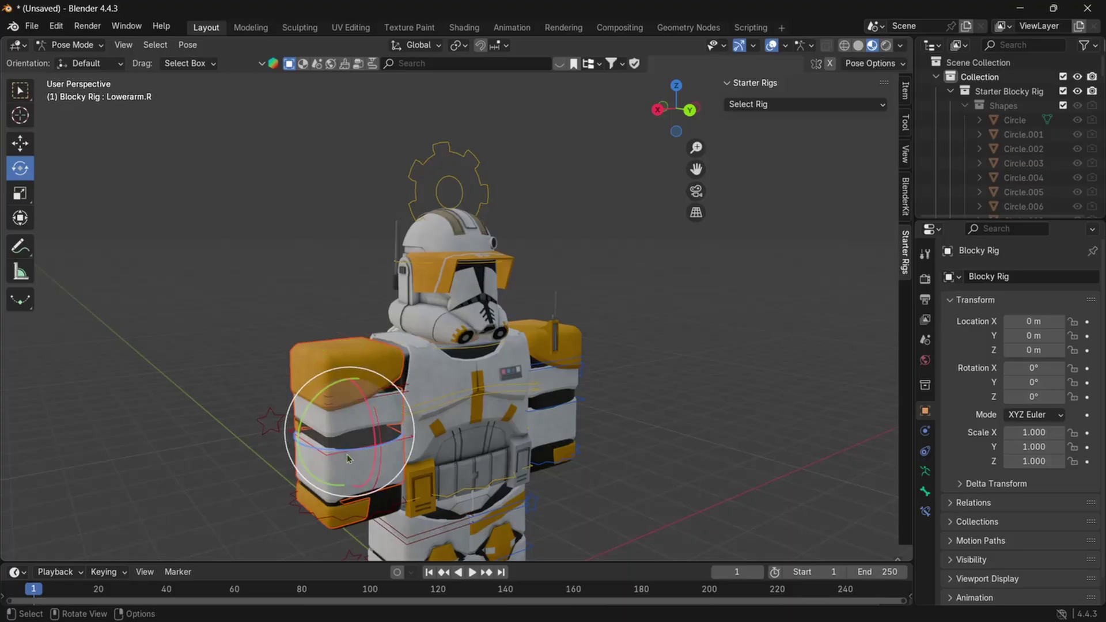
pyautogui.moveTo(348, 423)
pyautogui.mouseDown()
pyautogui.moveTo(358, 410)
pyautogui.moveTo(357, 433)
pyautogui.mouseUp()
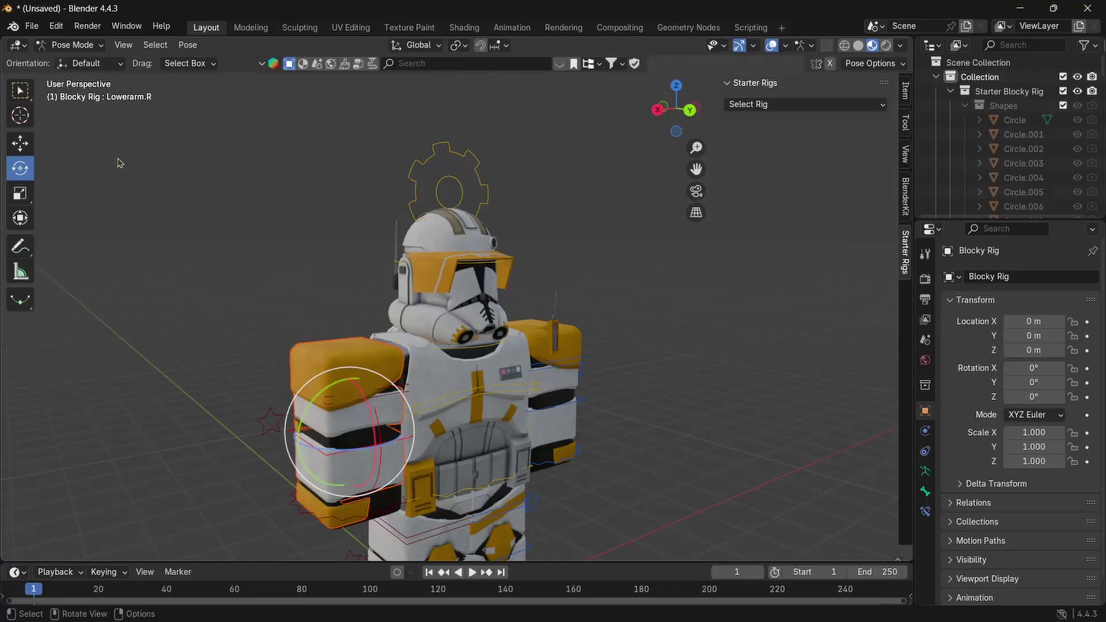
pyautogui.click(72, 44)
pyautogui.click(69, 56)
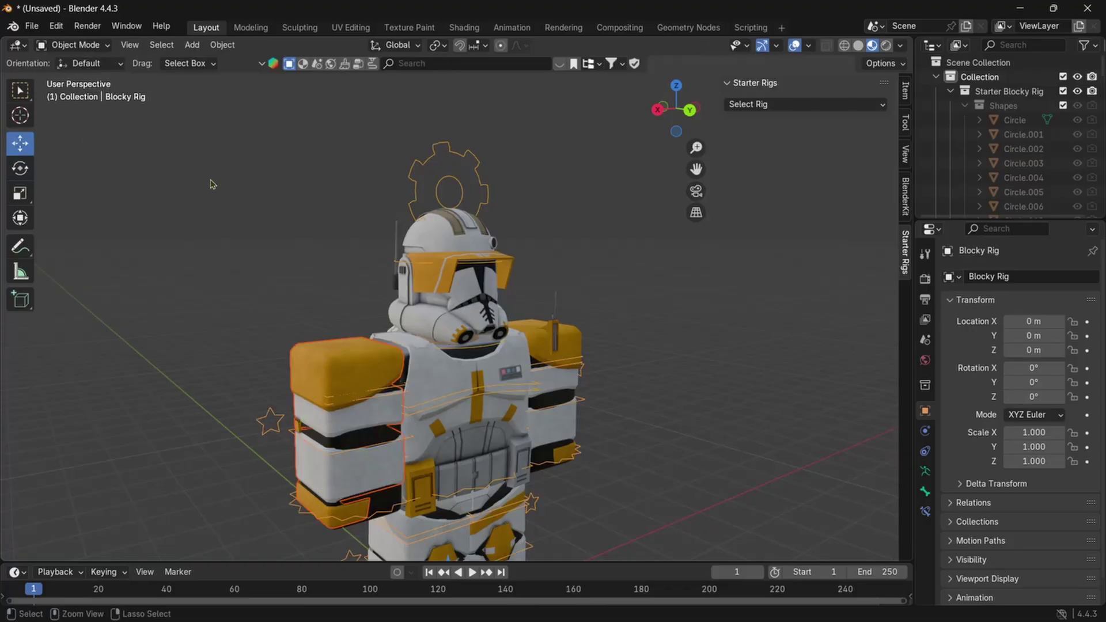
pyautogui.hotkey('ctrl', 'Tab')
pyautogui.hotkey('ctrl', 'z')
pyautogui.hotkey('ctrl', 'z')
pyautogui.moveTo(240, 221); pyautogui.dragTo(264, 301, button='middle')
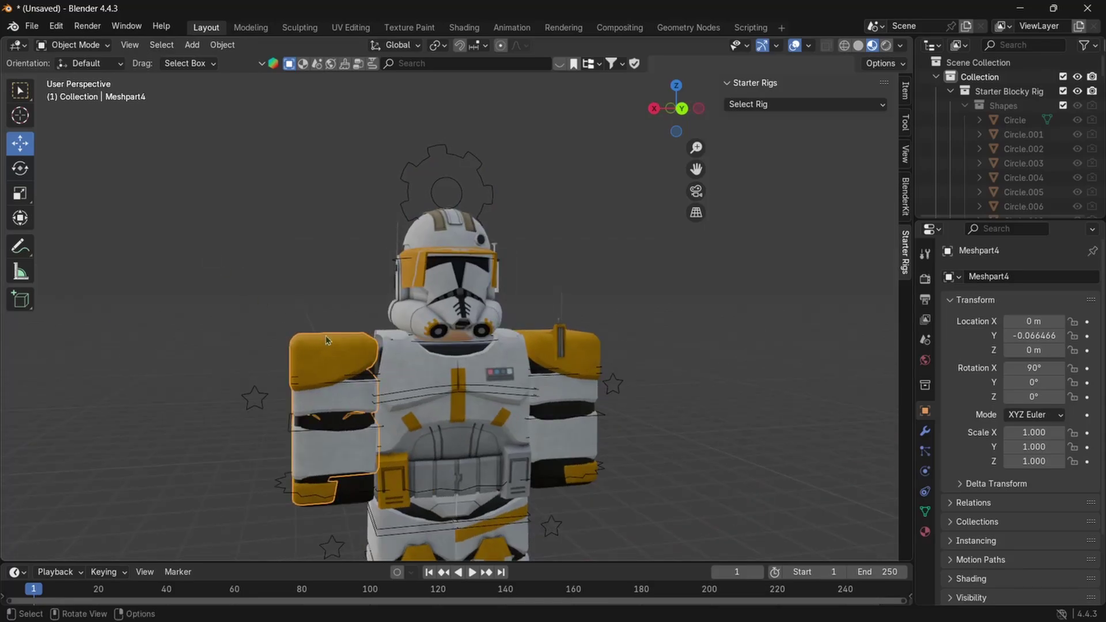
# - Open the right arm armor in Edit Mode and switch the viewport to Wireframe shading
pyautogui.click(76, 46)
pyautogui.click(81, 76)
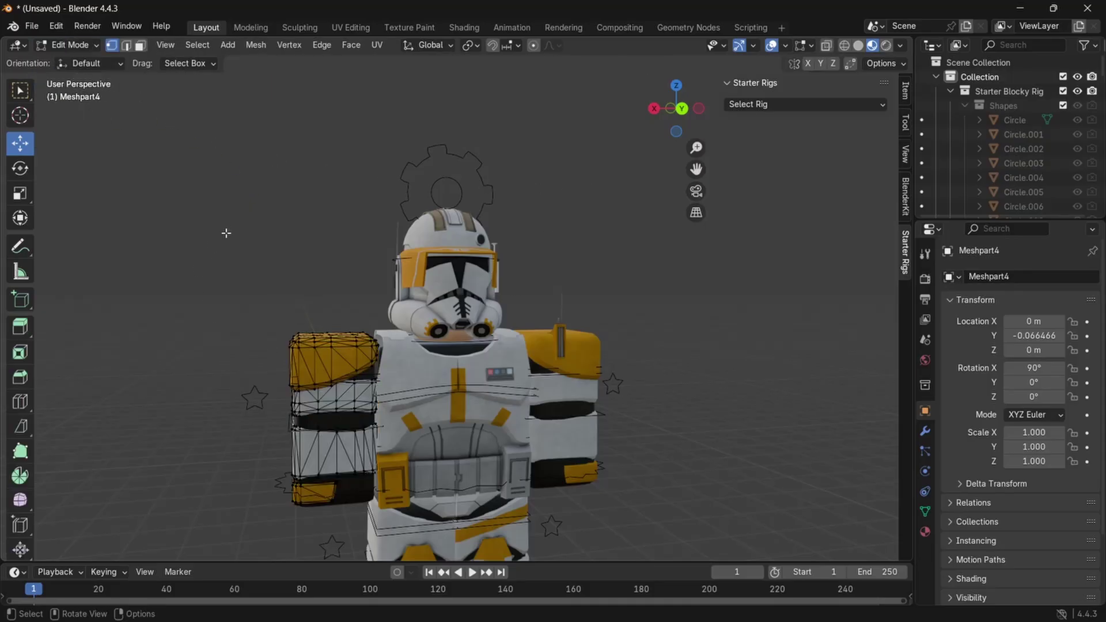
pyautogui.moveTo(231, 234); pyautogui.dragTo(264, 227, button='middle')
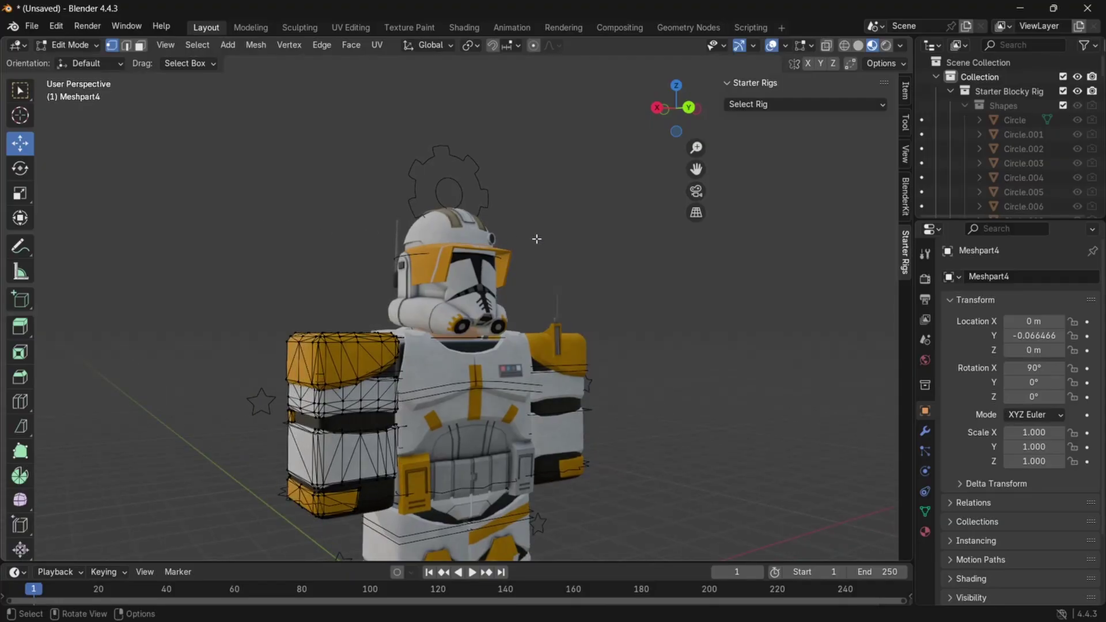
pyautogui.click(657, 108)
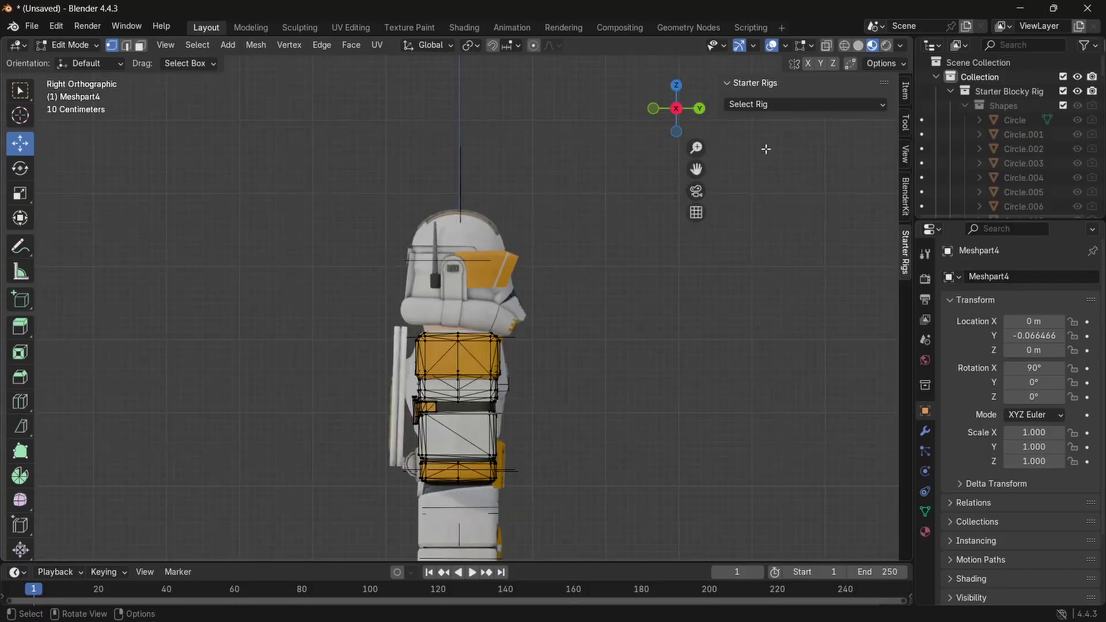
pyautogui.click(844, 46)
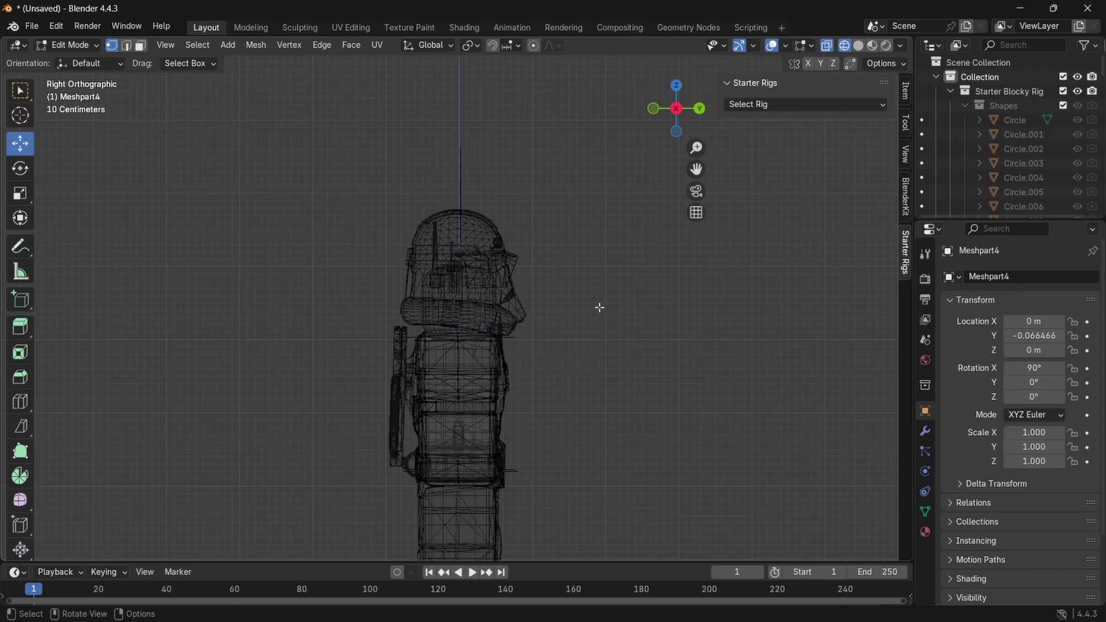
pyautogui.moveTo(489, 348); pyautogui.dragTo(455, 299, button='middle')
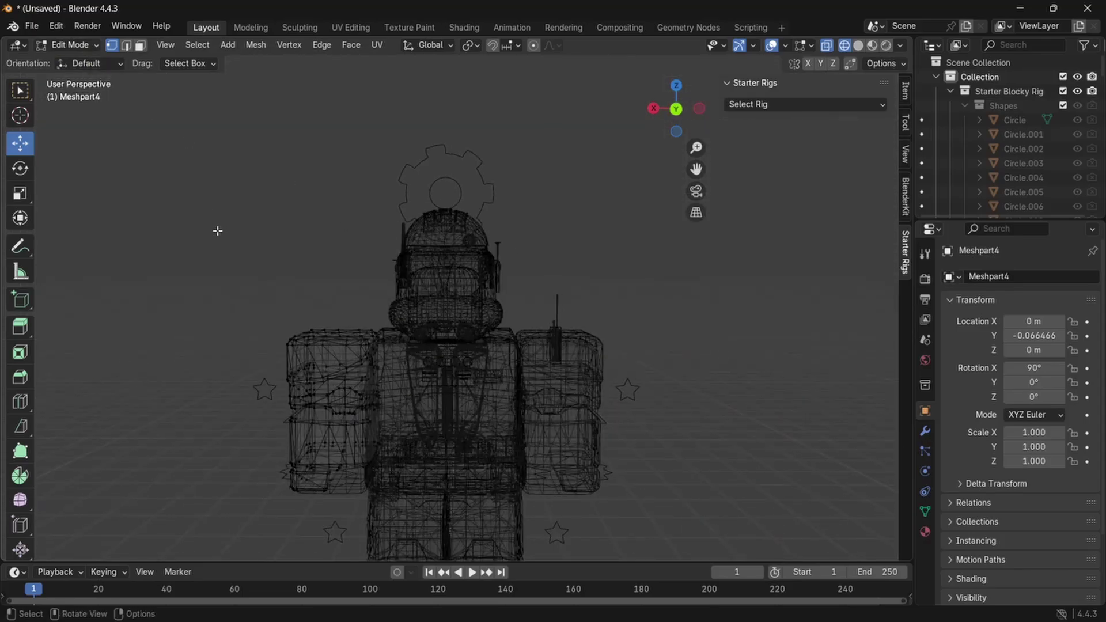
# - Select the right arm armor's geometry below the elbow from the right orthographic view and separate it by Selection into its own object
pyautogui.moveTo(217, 229); pyautogui.dragTo(487, 532)
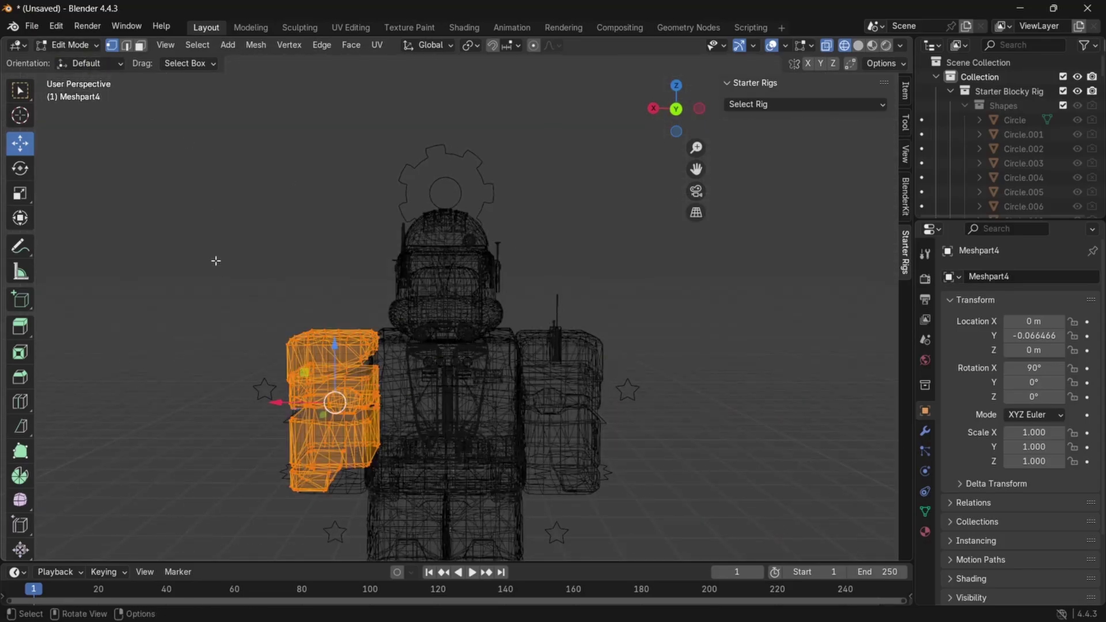
pyautogui.moveTo(210, 248); pyautogui.dragTo(474, 522)
pyautogui.moveTo(307, 437); pyautogui.dragTo(639, 260, button='middle')
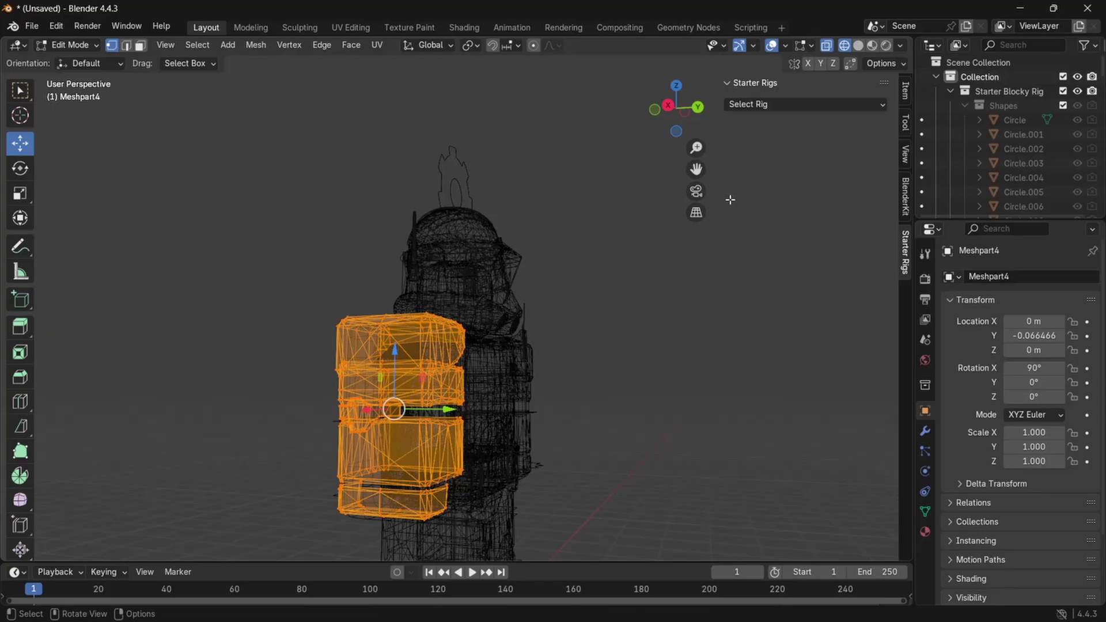
pyautogui.click(667, 105)
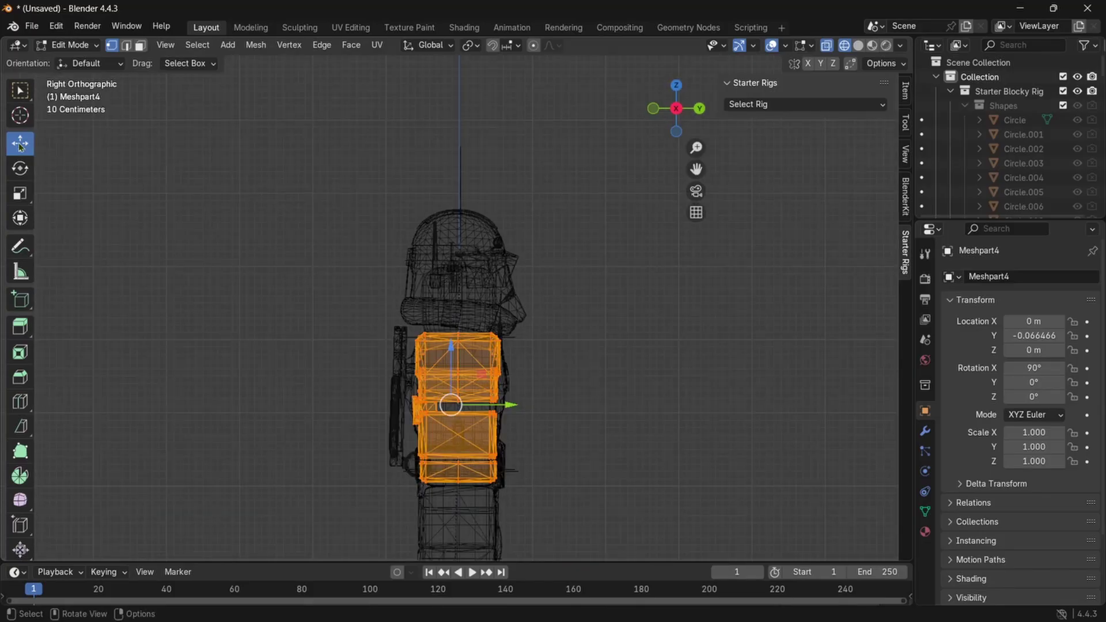
pyautogui.moveTo(377, 411); pyautogui.dragTo(549, 502)
pyautogui.moveTo(540, 455); pyautogui.dragTo(353, 436, button='middle')
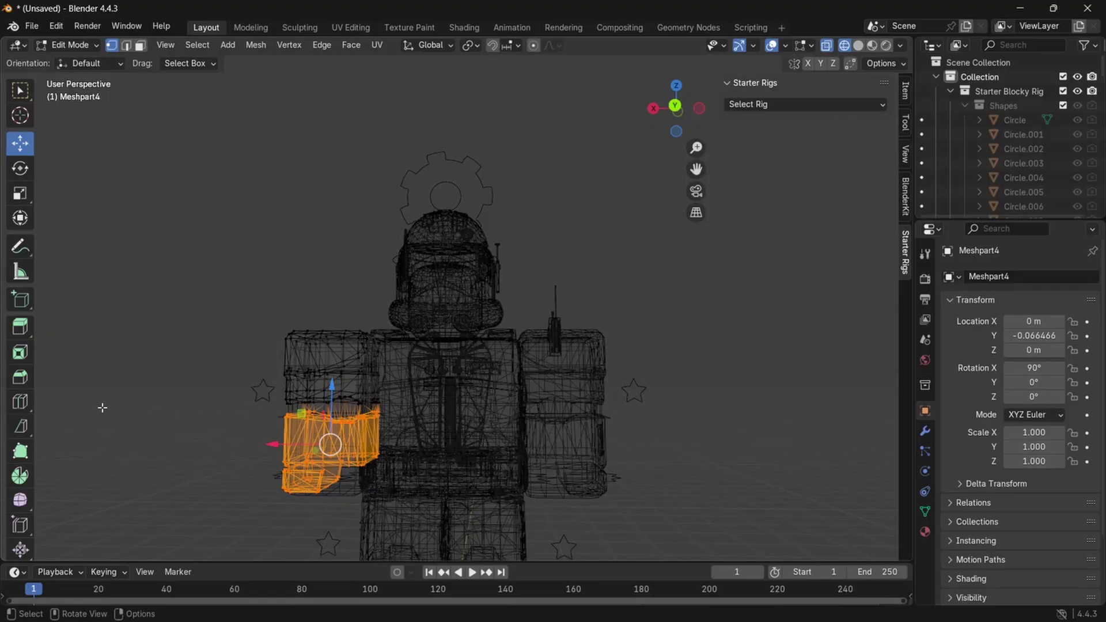
pyautogui.press('p')
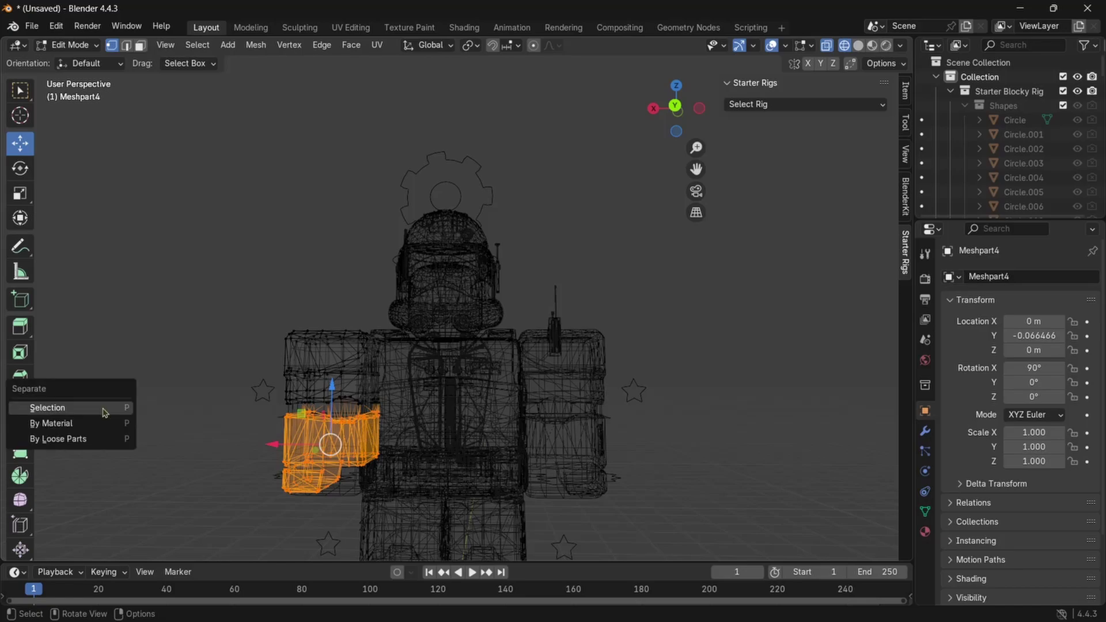
pyautogui.click(98, 408)
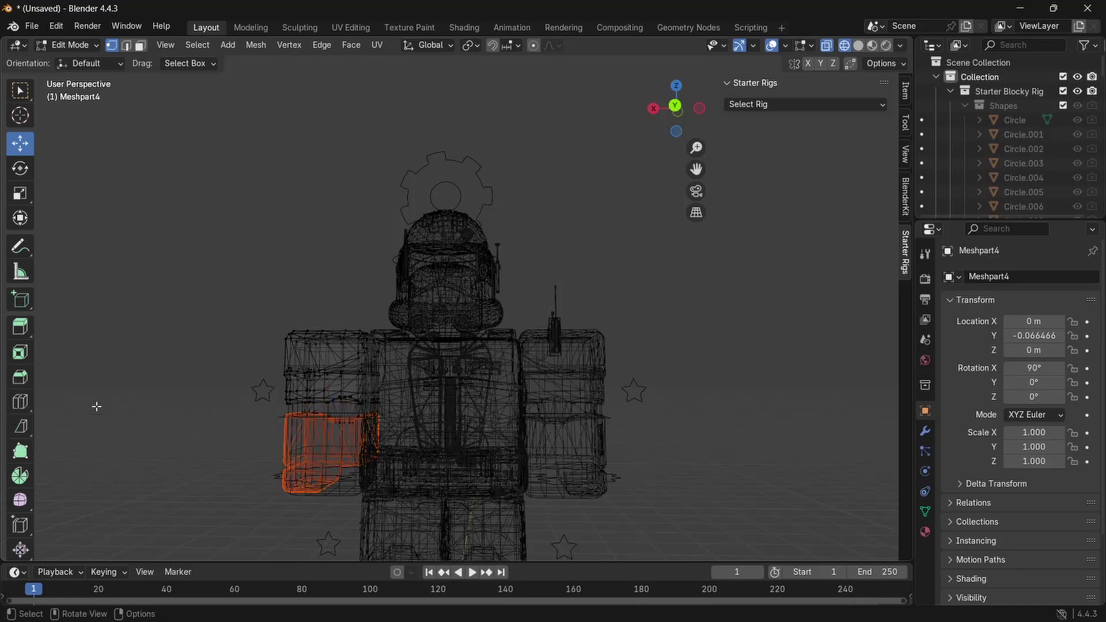
# - Return to Object Mode and switch the viewport back to Material Preview shading
pyautogui.moveTo(180, 379); pyautogui.dragTo(241, 365, button='middle')
pyautogui.click(68, 45)
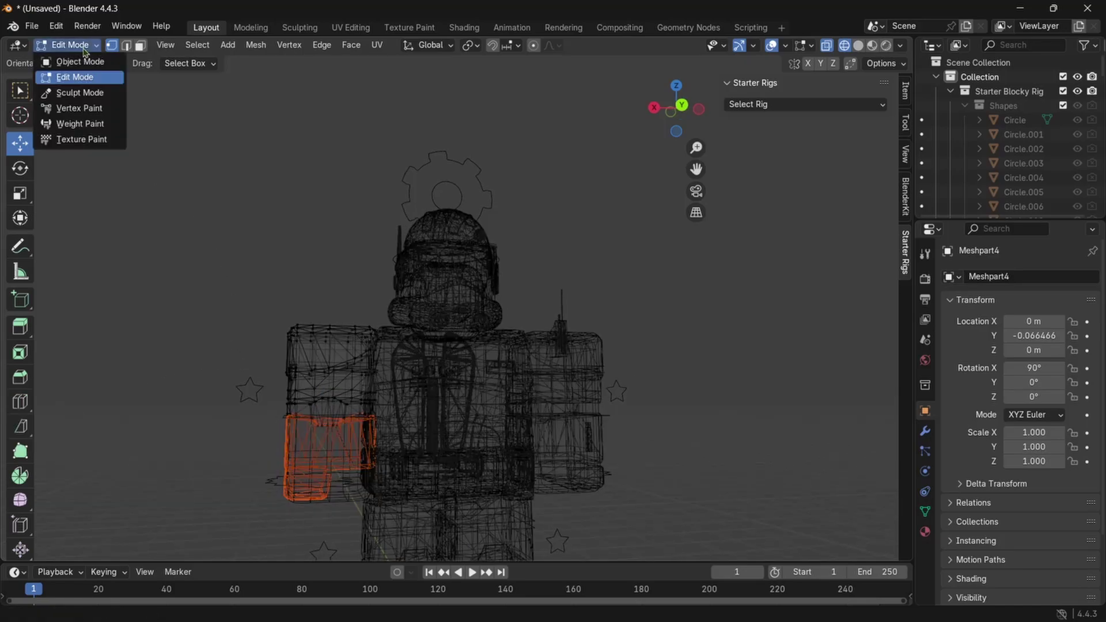
pyautogui.click(86, 62)
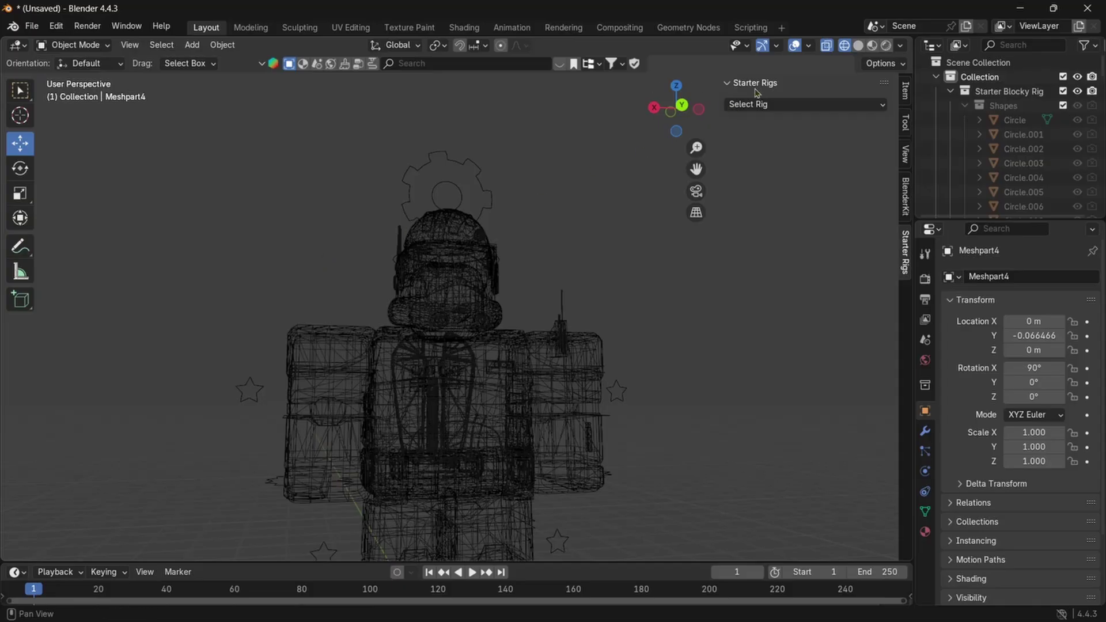
pyautogui.click(872, 45)
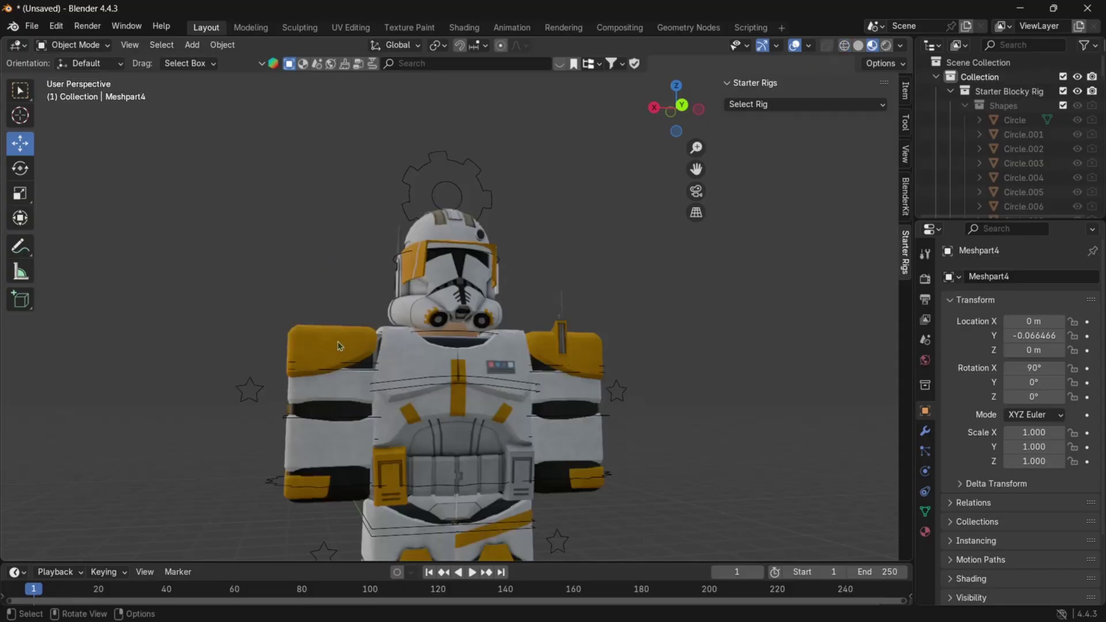
# - Select the separated forearm piece and then the upper arm piece to check the split of the right arm armor
pyautogui.moveTo(340, 344)
pyautogui.mouseDown(button='middle')
pyautogui.moveTo(457, 330)
pyautogui.moveTo(526, 403)
pyautogui.moveTo(320, 433)
pyautogui.mouseUp(button='middle')
pyautogui.click(314, 462)
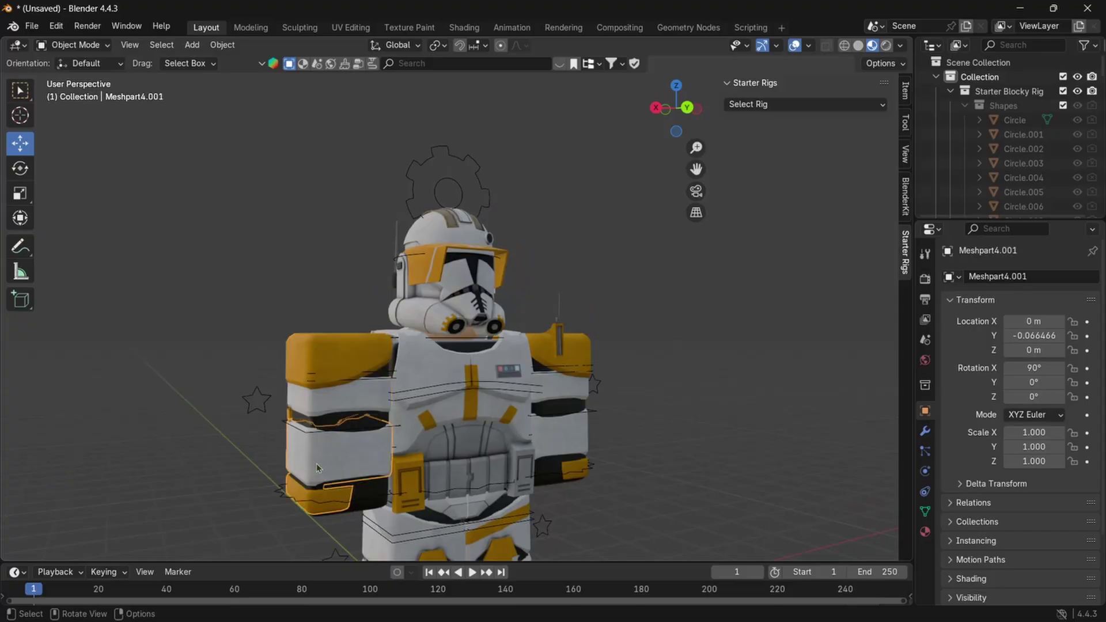
pyautogui.scroll(-1, 288, 429)
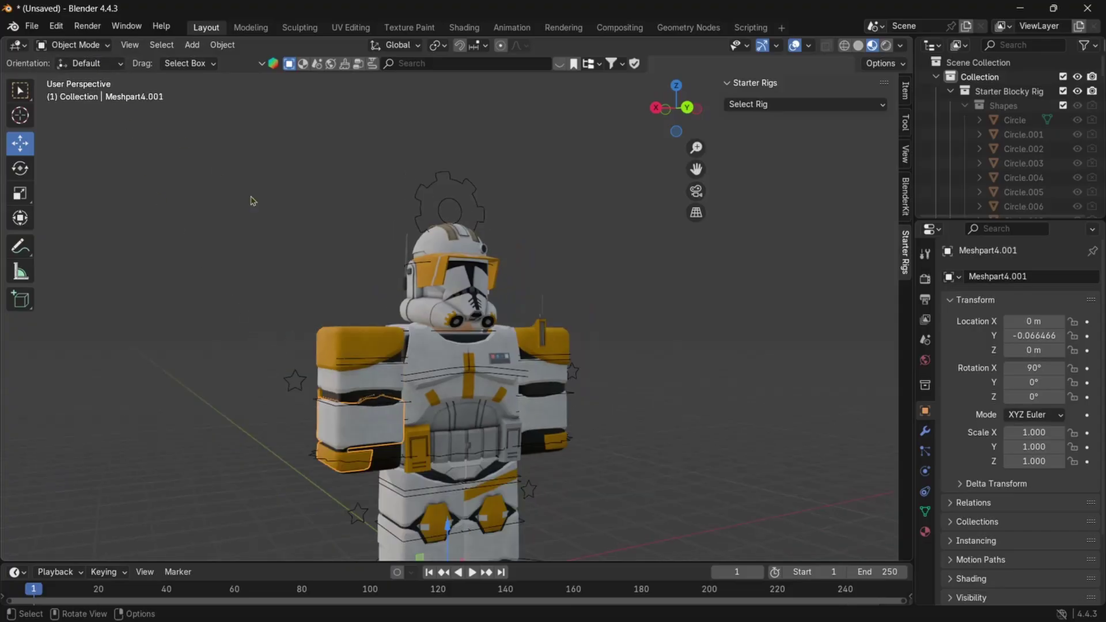
pyautogui.click(342, 353)
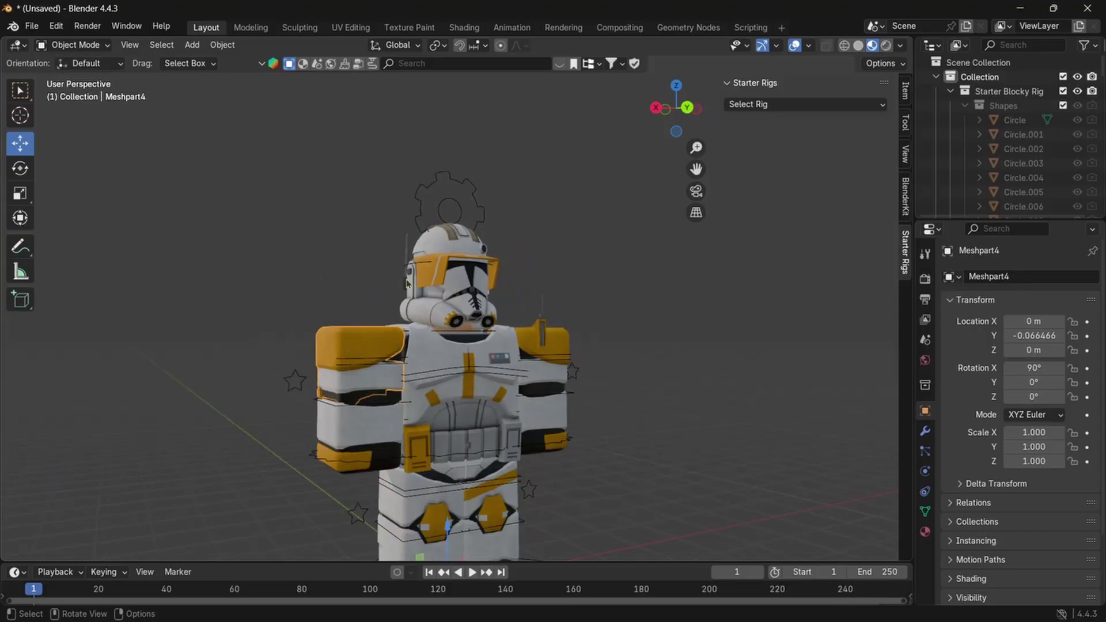
# - Add the Blocky Rig to the selection in Pose Mode and parent the upper arm piece to the Upperarm.R bone using Bone parenting
pyautogui.click(425, 191)
pyautogui.click(90, 49)
pyautogui.click(82, 97)
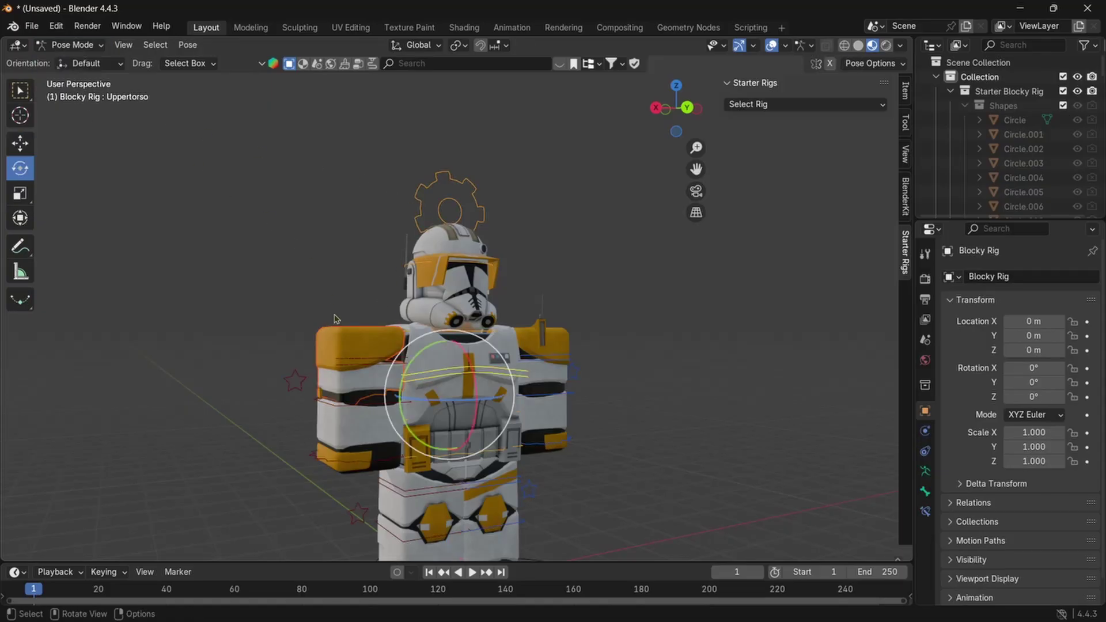
pyautogui.click(349, 365)
pyautogui.hotkey('ctrl', 'p')
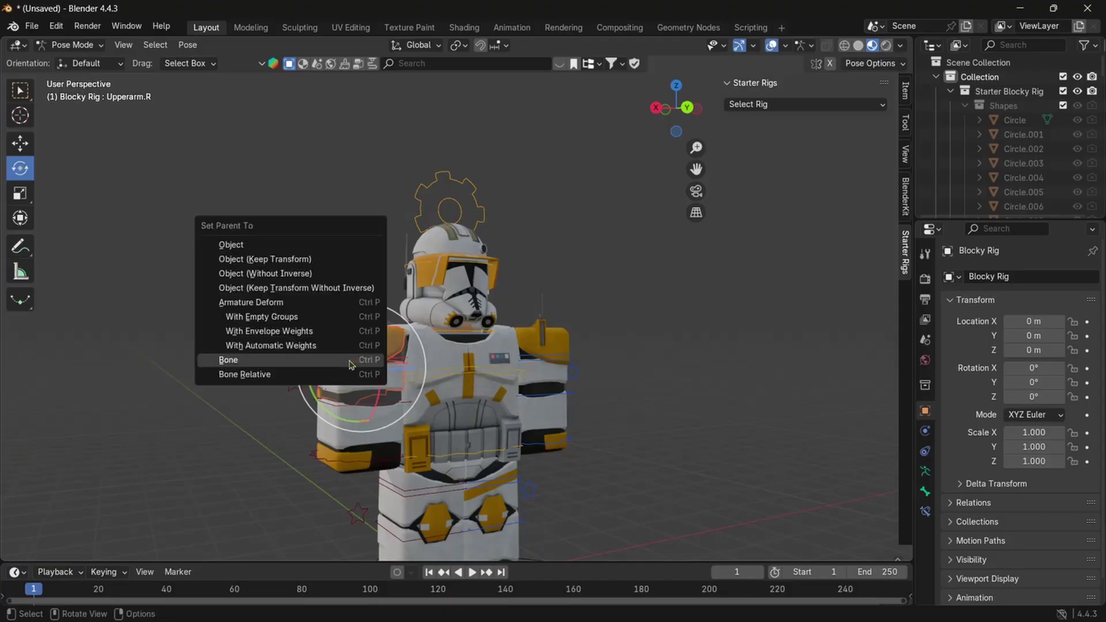
pyautogui.click(349, 364)
pyautogui.moveTo(350, 364); pyautogui.dragTo(583, 505)
pyautogui.press('Escape')
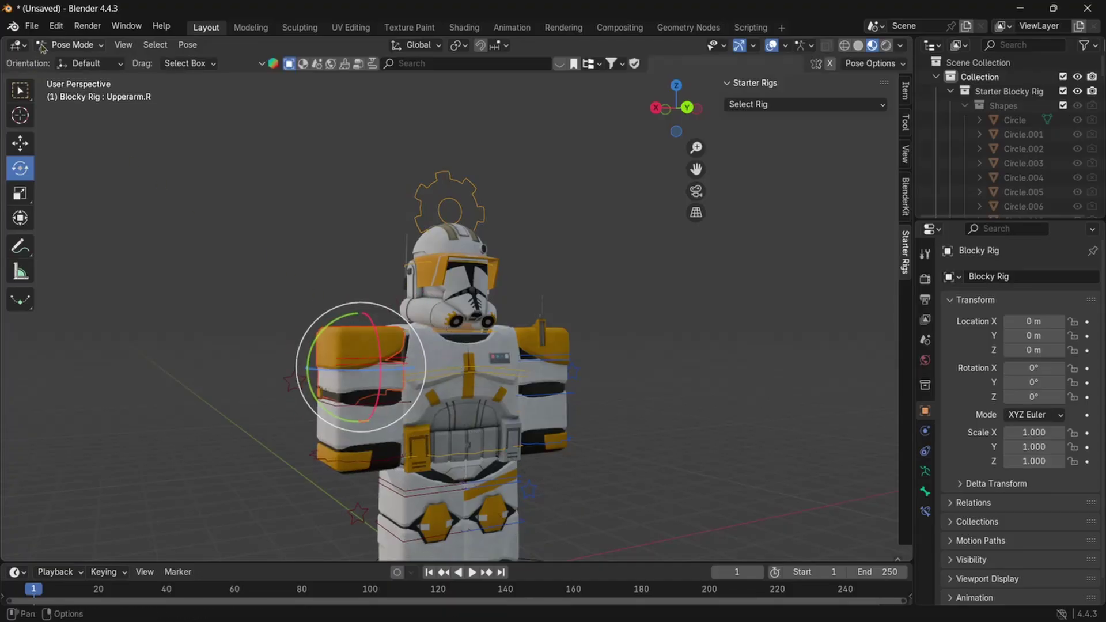
# - From Object Mode, select the right forearm piece with the rig, and parent it to the Hand.R bone in Pose Mode using Bone parenting
pyautogui.click(68, 45)
pyautogui.click(64, 61)
pyautogui.click(370, 426)
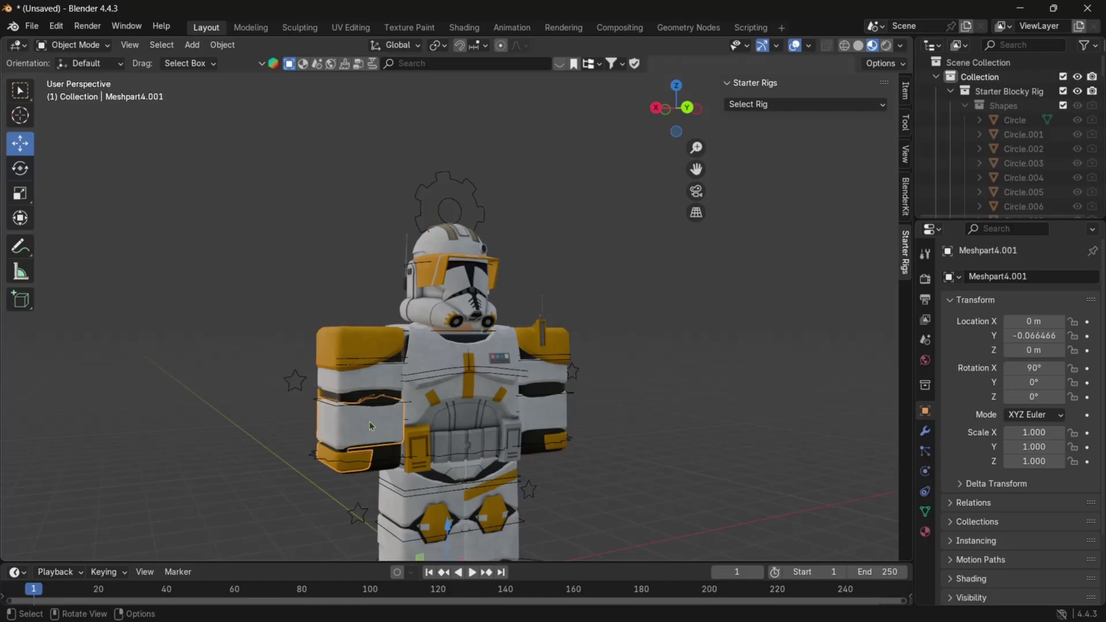
pyautogui.keyDown('shift'); pyautogui.click(427, 226); pyautogui.keyUp('shift')
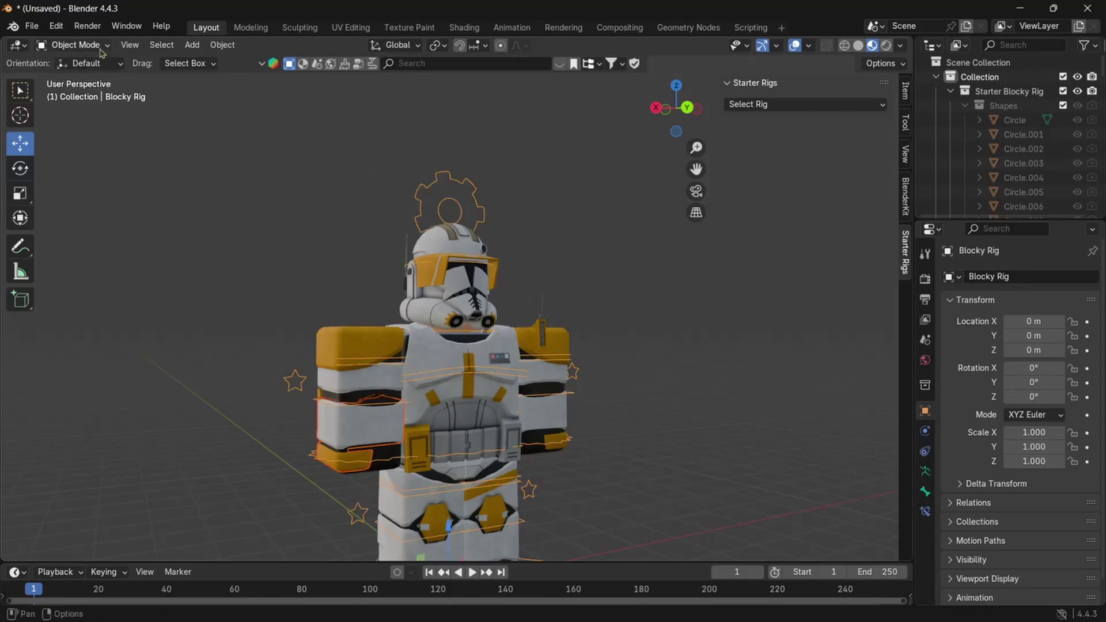
pyautogui.click(75, 45)
pyautogui.click(99, 97)
pyautogui.click(360, 468)
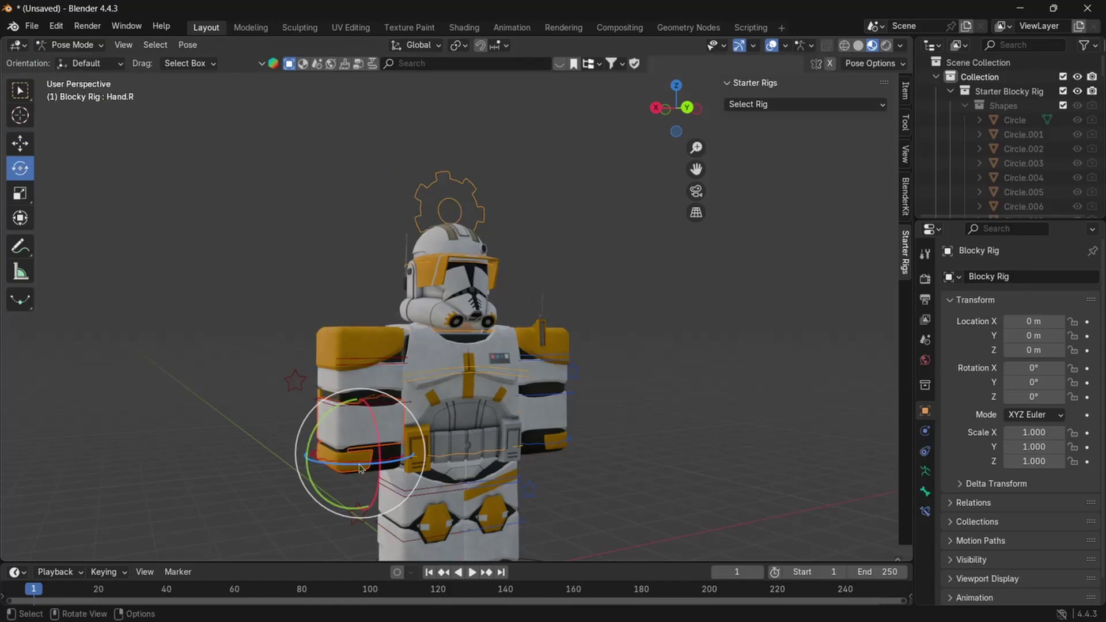
pyautogui.hotkey('ctrl', 'p')
pyautogui.click(360, 468)
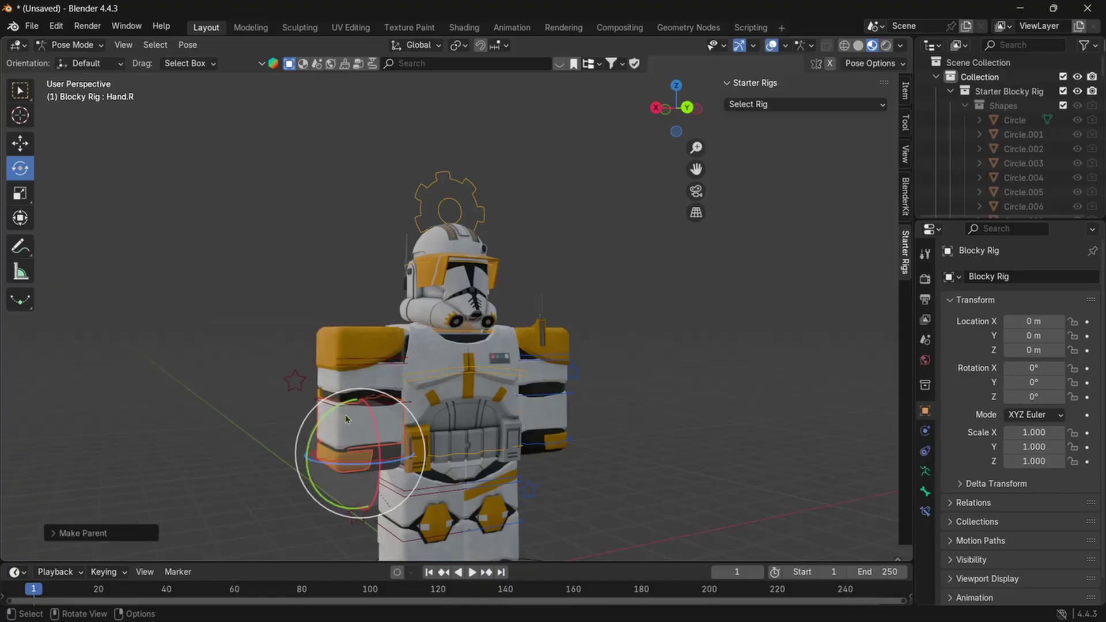
# - Test the forearm armor by trackball-rotating the Lowerarm.R bone from two viewing angles
pyautogui.click(356, 420)
pyautogui.press('r')
pyautogui.press('r')
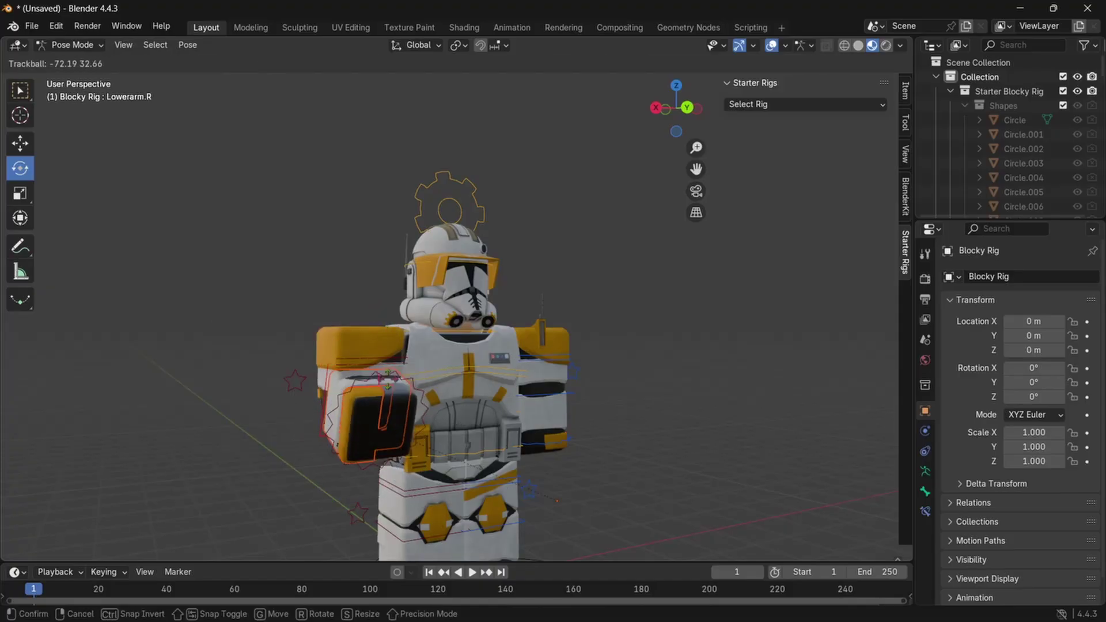
pyautogui.press('Return')
pyautogui.moveTo(576, 357); pyautogui.dragTo(403, 449, button='middle')
pyautogui.press('r')
pyautogui.press('r')
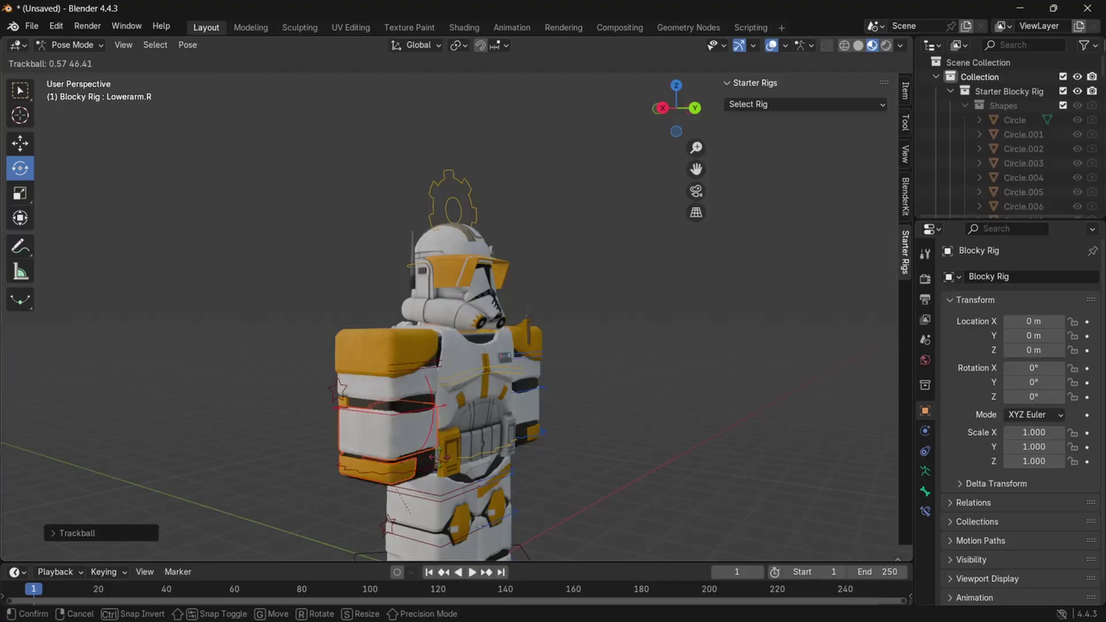
pyautogui.click(401, 274)
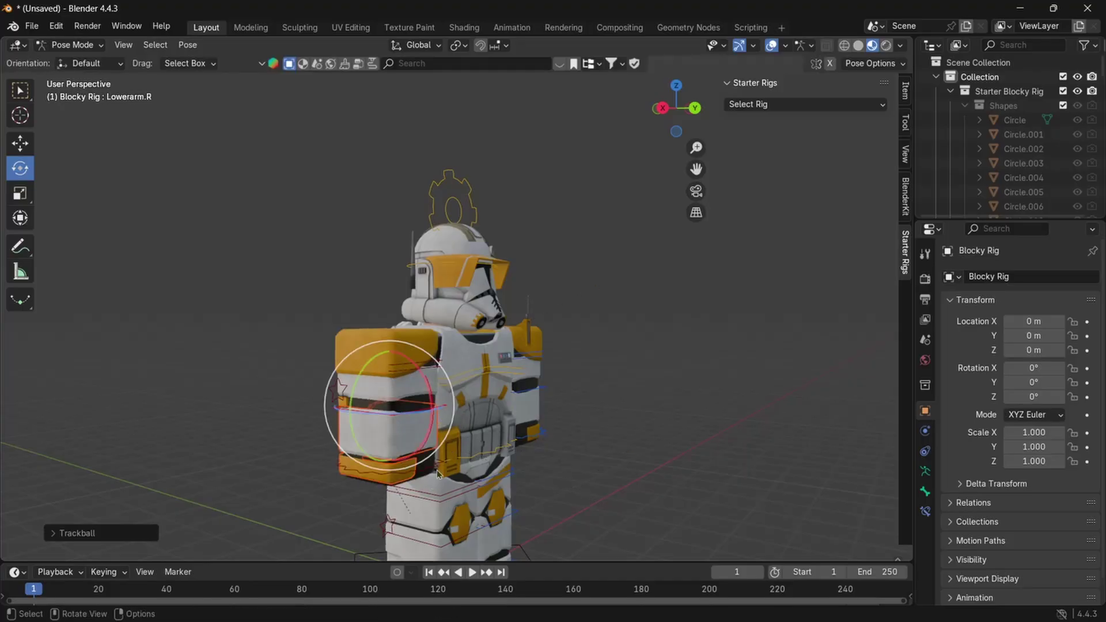
# - Return to Object Mode and examine the armored rig from the front and both sides
pyautogui.click(69, 45)
pyautogui.click(60, 58)
pyautogui.moveTo(276, 197); pyautogui.dragTo(392, 487, button='middle')
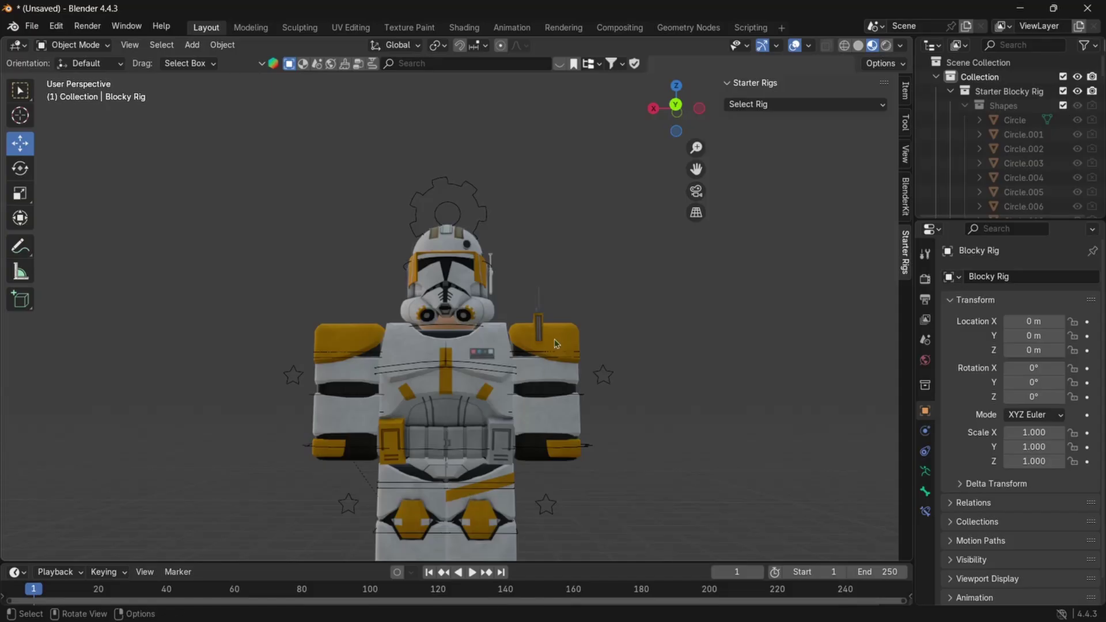
pyautogui.moveTo(563, 339); pyautogui.dragTo(530, 358, button='middle')
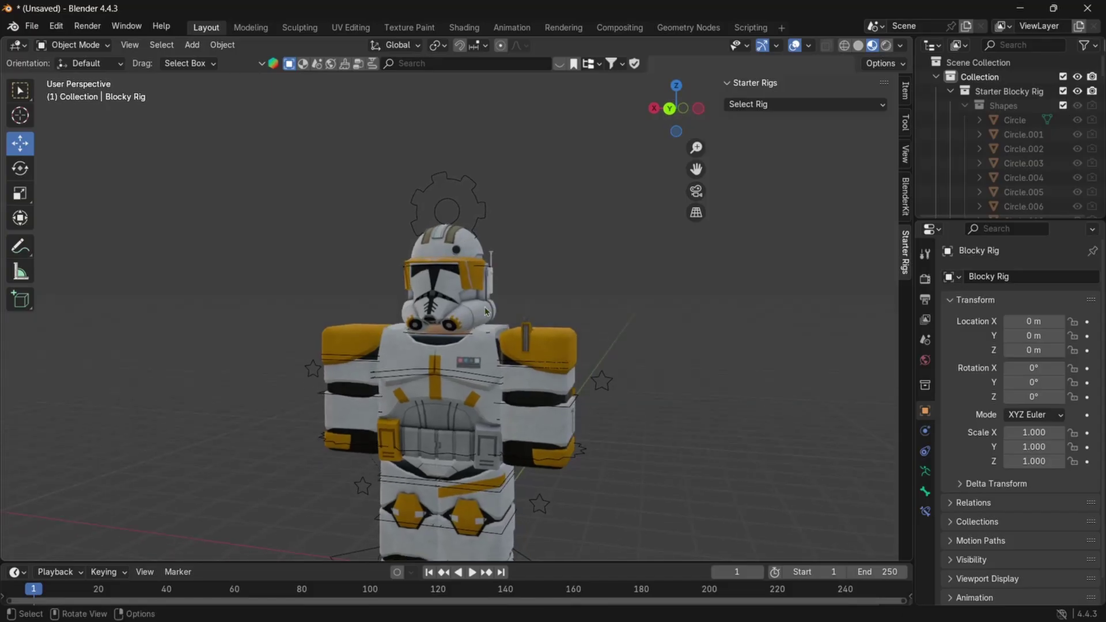
pyautogui.moveTo(486, 312); pyautogui.dragTo(585, 340, button='middle')
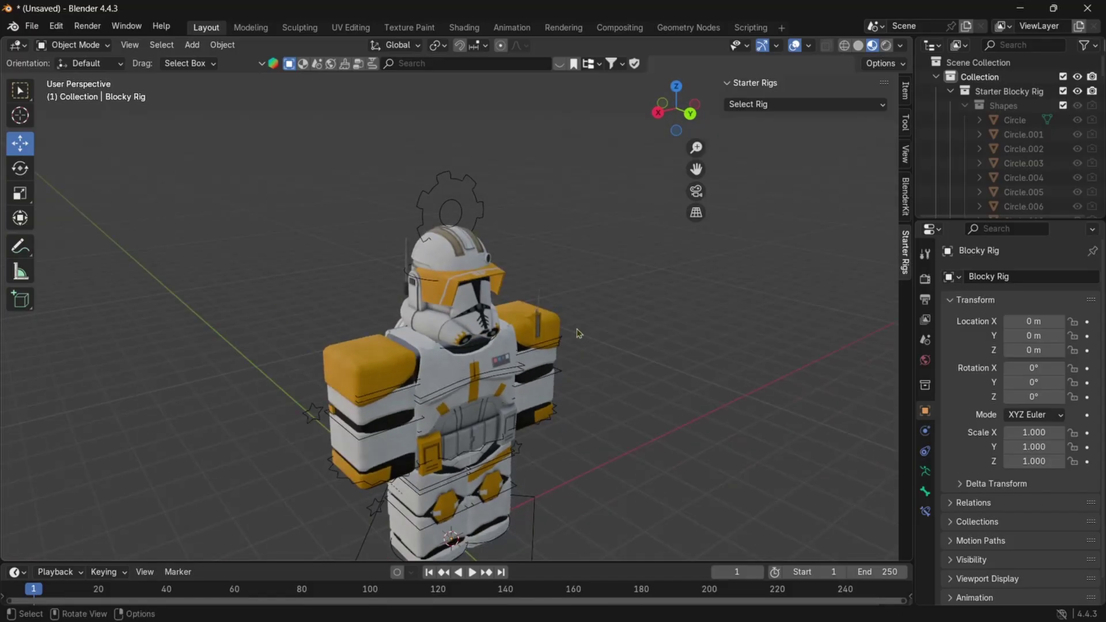
pyautogui.moveTo(578, 333); pyautogui.dragTo(544, 309, button='middle')
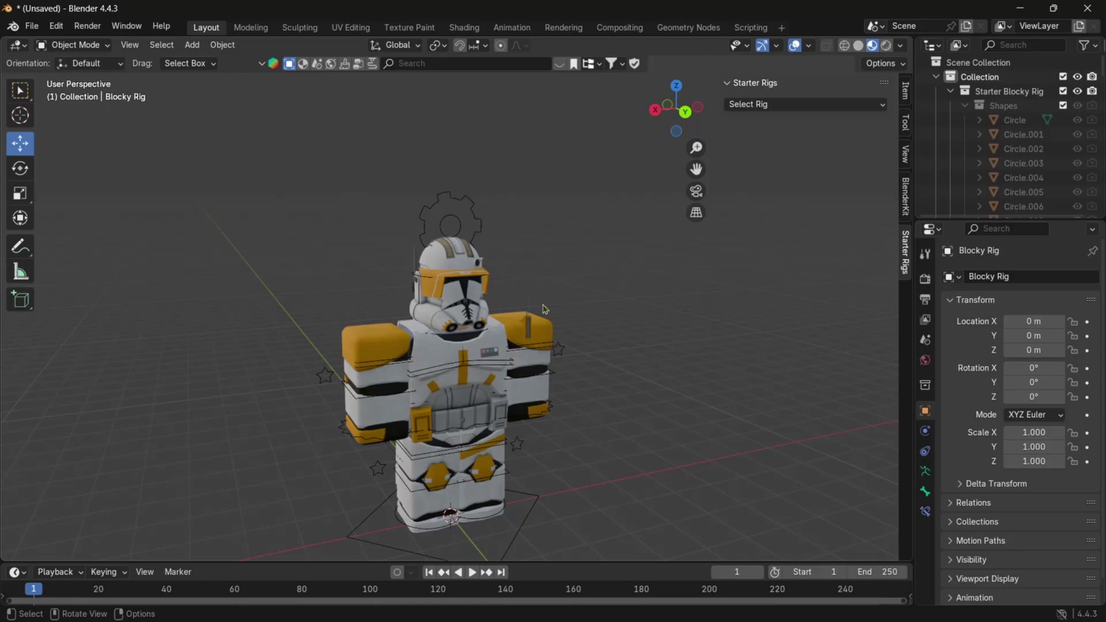
# - Test the joints in Pose Mode by trackball-rotating the Lowerarm.R bone and the Lowerleg.L bone
pyautogui.hotkey('ctrl', 'Tab')
pyautogui.scroll(2, 544, 309)
pyautogui.click(345, 392)
pyautogui.press('r')
pyautogui.press('r')
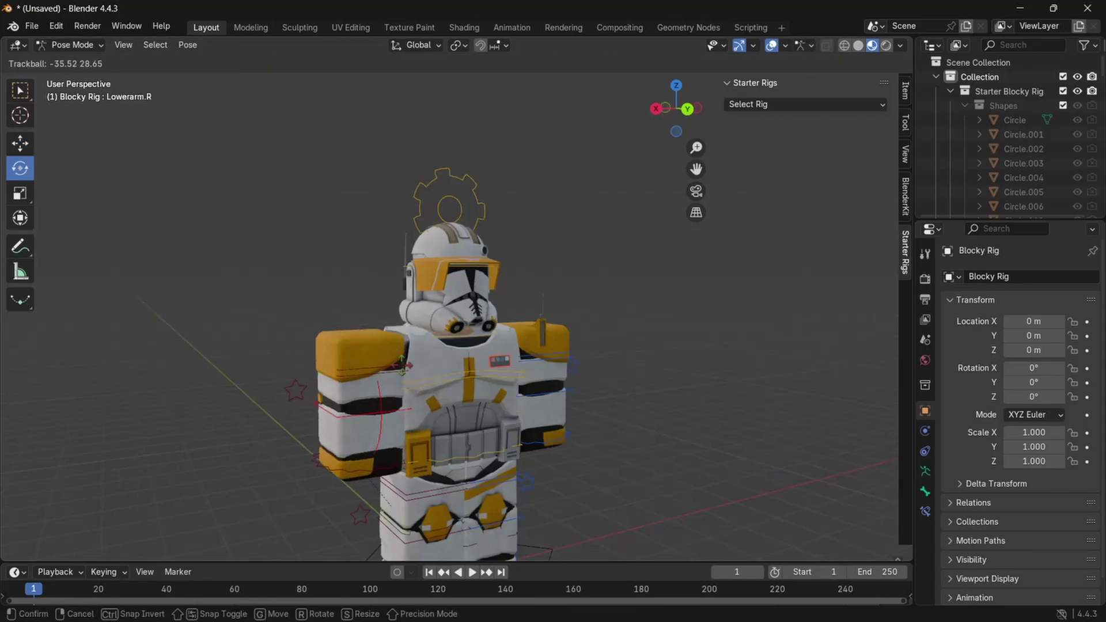
pyautogui.click(617, 486)
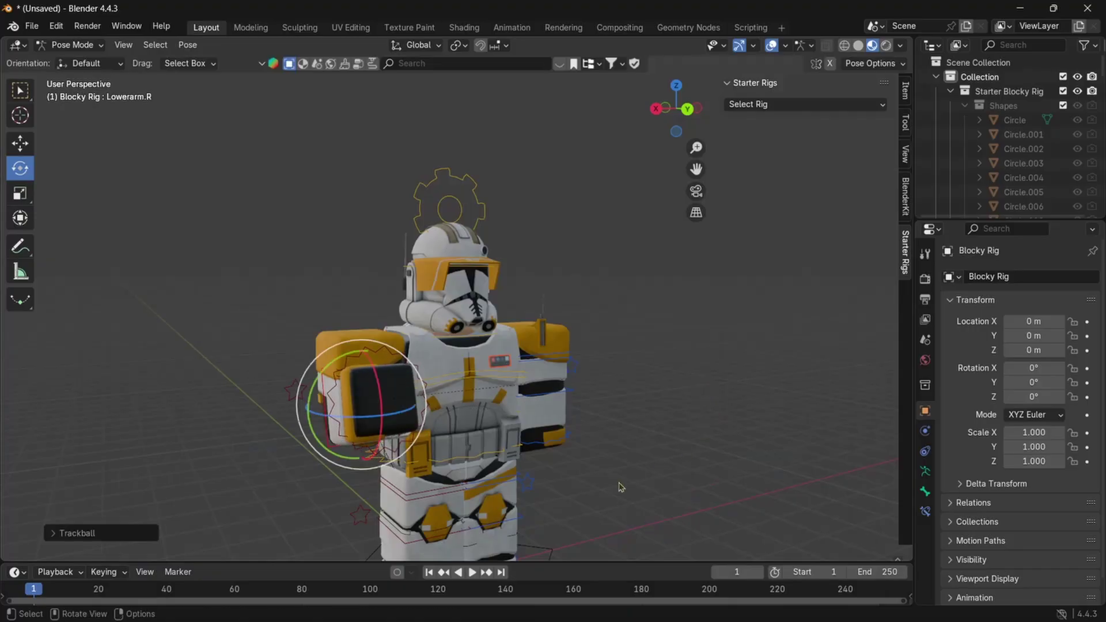
pyautogui.click(488, 490)
pyautogui.press('r')
pyautogui.press('r')
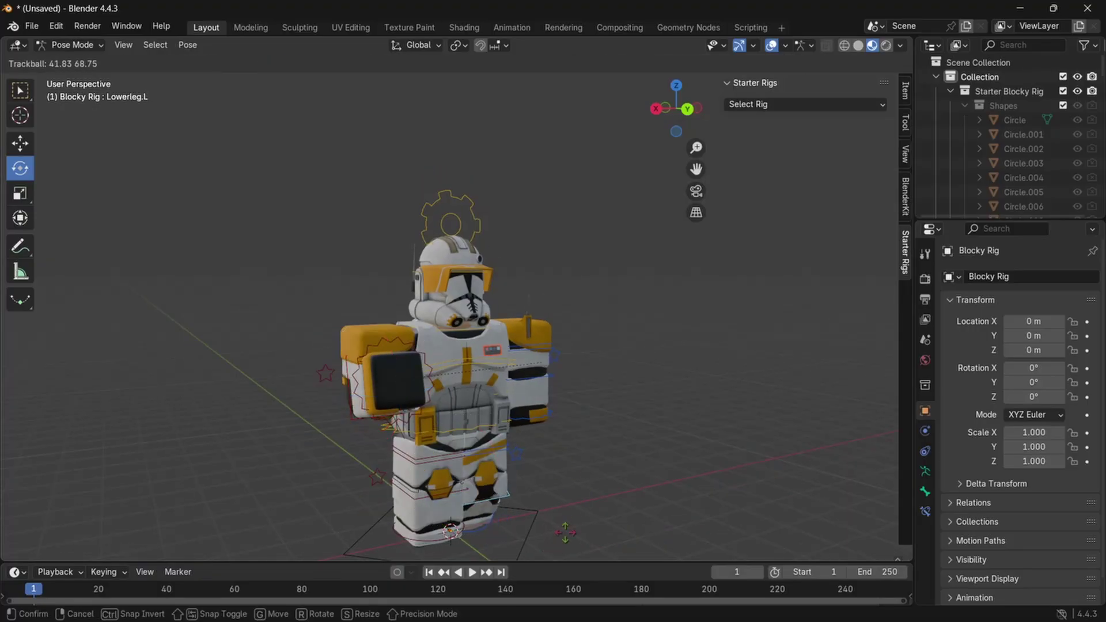
pyautogui.press('Escape')
# - Undo the test rotations back to Object Mode and deselect the rig
pyautogui.hotkey('ctrl', 'z')
pyautogui.hotkey('ctrl', 'z')
pyautogui.hotkey('ctrl', 'z')
pyautogui.hotkey('ctrl', 'z')
pyautogui.click(271, 156)
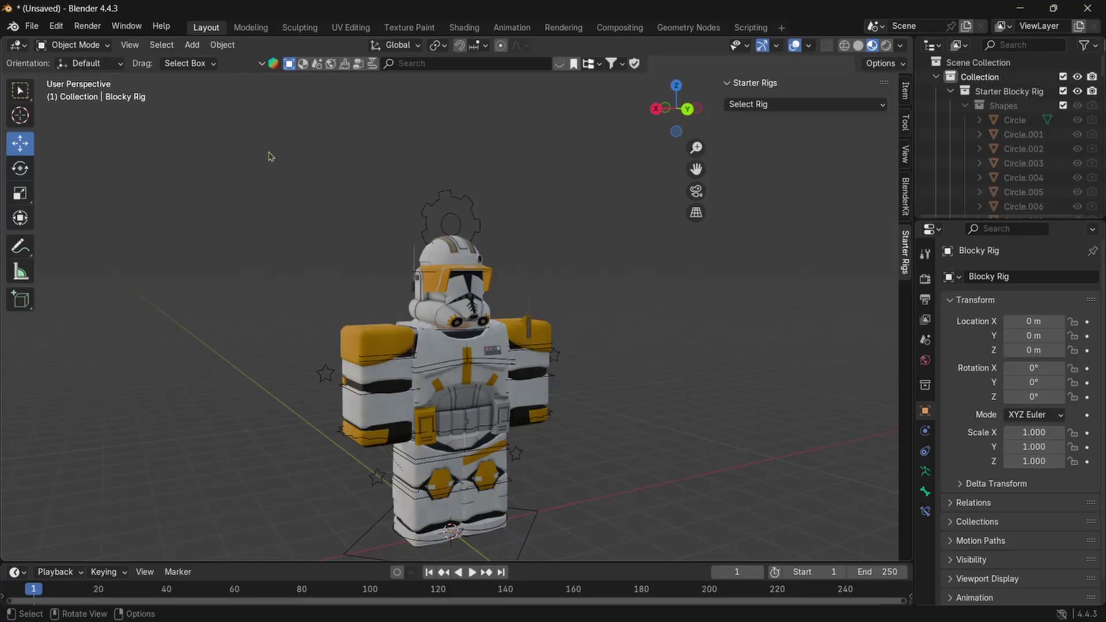
# - Move the armored Blocky Rig about 5.47 m along the X axis and deselect it
pyautogui.moveTo(322, 308); pyautogui.dragTo(287, 388, button='middle')
pyautogui.click(371, 458)
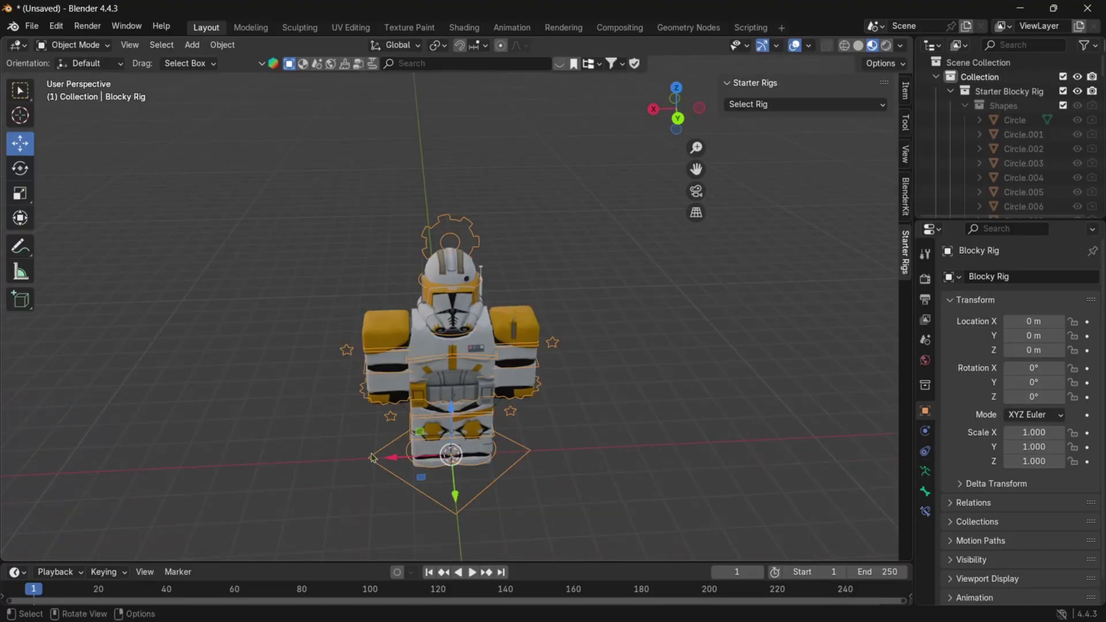
pyautogui.moveTo(395, 459); pyautogui.dragTo(167, 459)
pyautogui.click(394, 347)
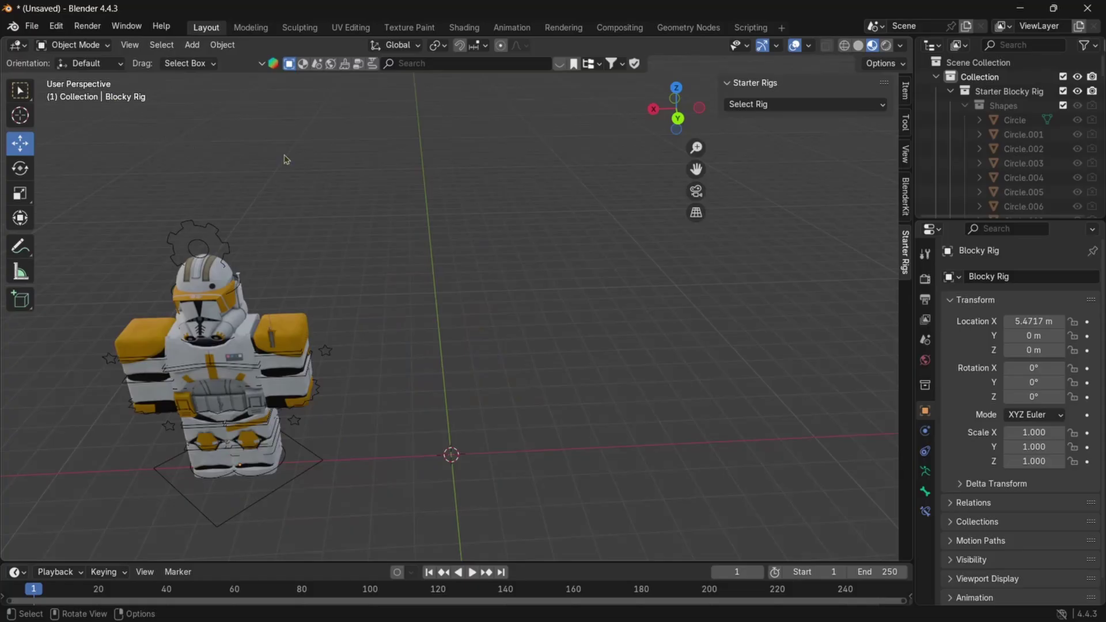
# - Add a second Starter Blocky Rig at the world origin and select its torso
pyautogui.click(749, 104)
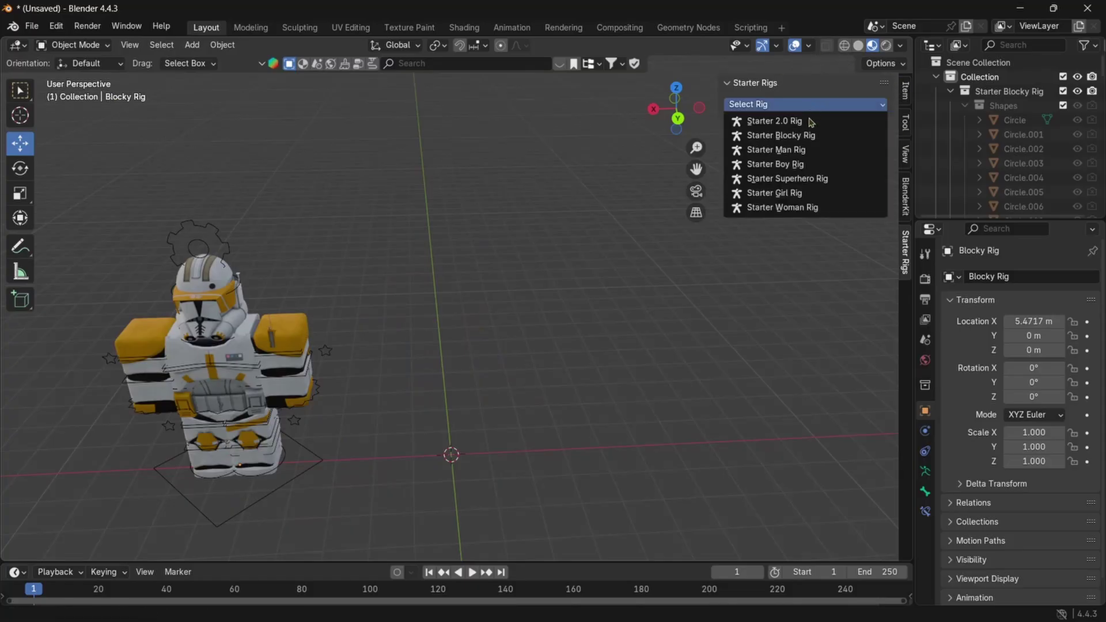
pyautogui.click(806, 132)
pyautogui.click(482, 347)
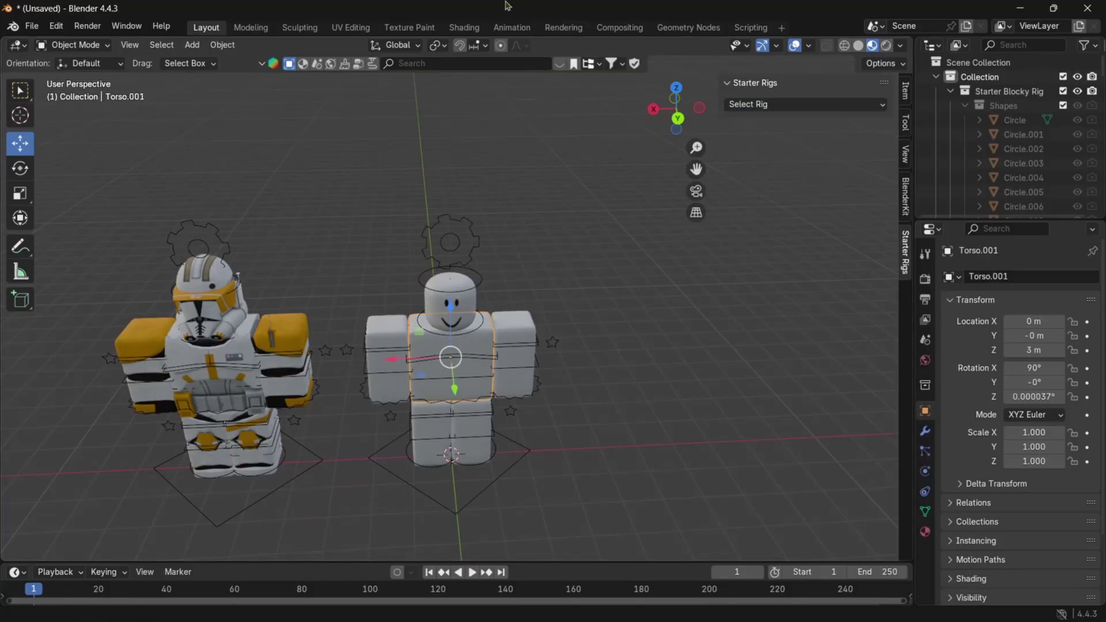
# - In the Shading workspace, load the Alreadypro1_diff image from the Tutorial\rig folder into the new rig's Main Texture node
pyautogui.click(464, 27)
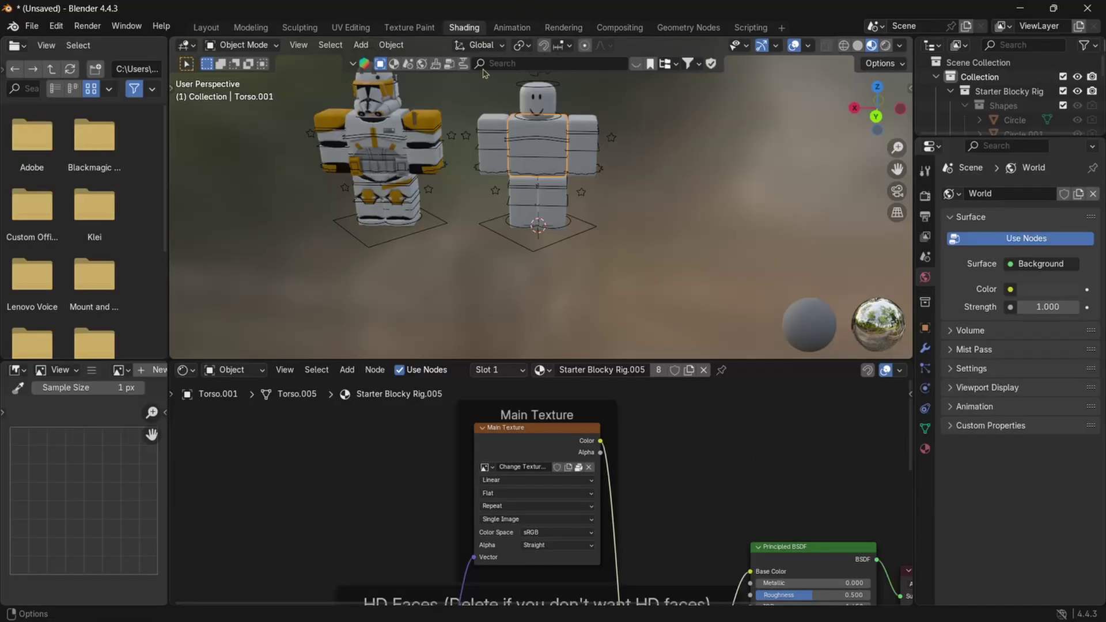
pyautogui.click(588, 467)
pyautogui.click(576, 467)
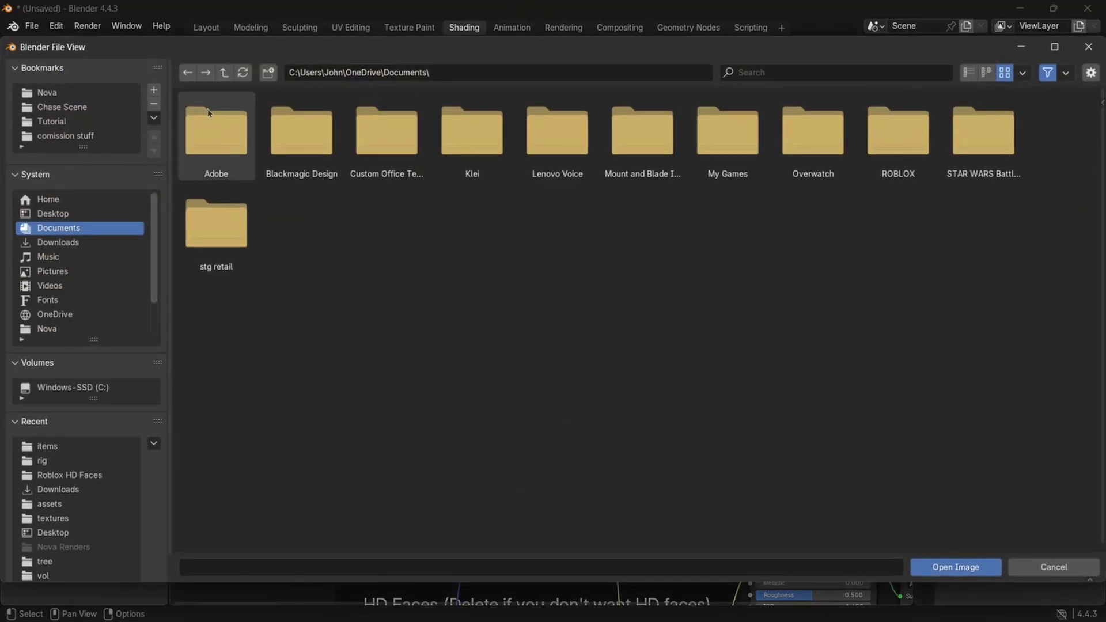
pyautogui.click(52, 121)
pyautogui.doubleClick(489, 129)
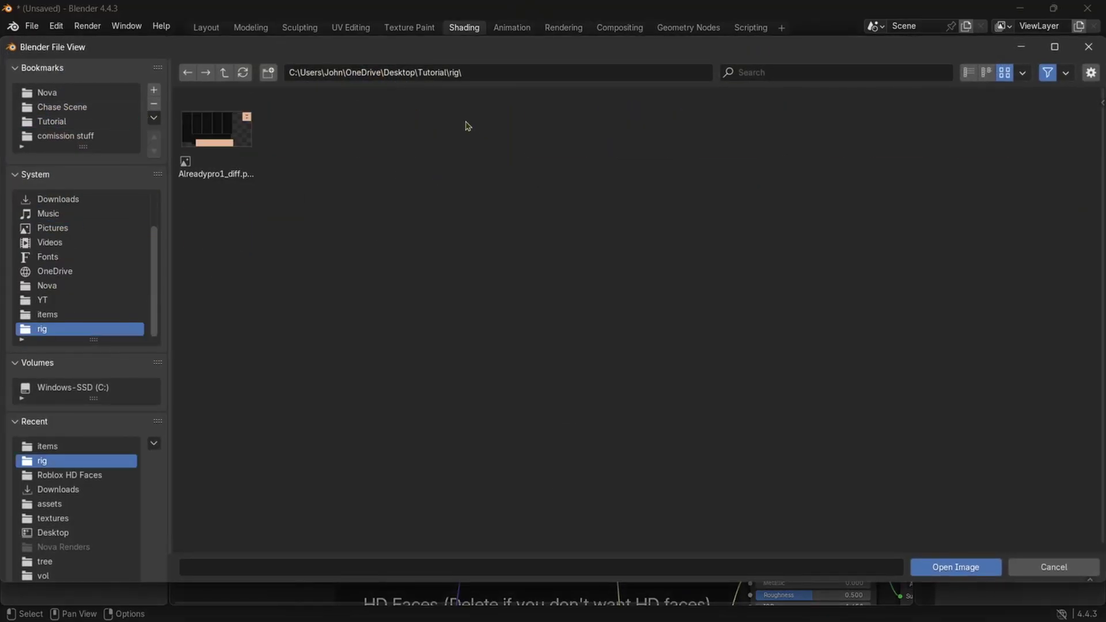
pyautogui.click(216, 135)
pyautogui.click(959, 566)
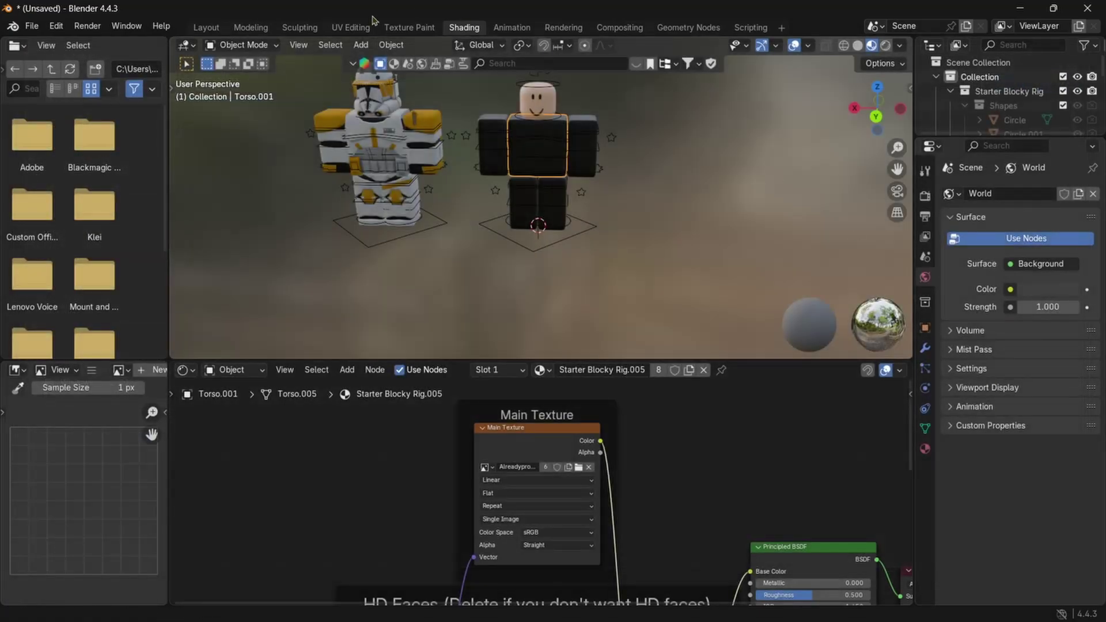
# - Return to the Layout workspace and import airbone.obj from the Tutorial\airbone folder as a Wavefront OBJ
pyautogui.click(206, 28)
pyautogui.scroll(2, 597, 231)
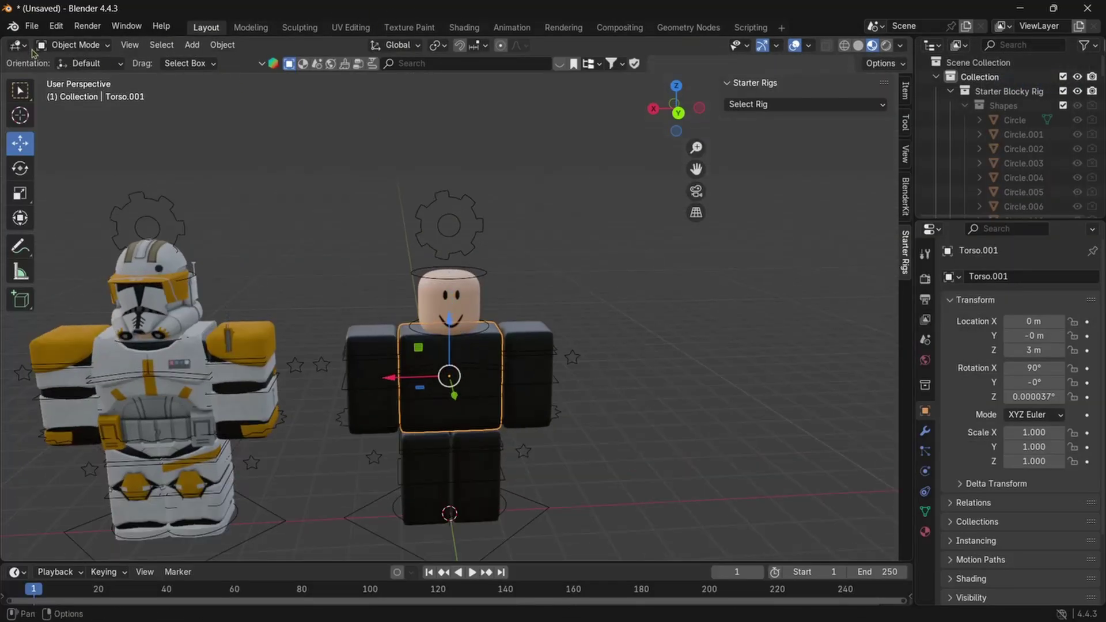
pyautogui.click(32, 26)
pyautogui.moveTo(75, 233)
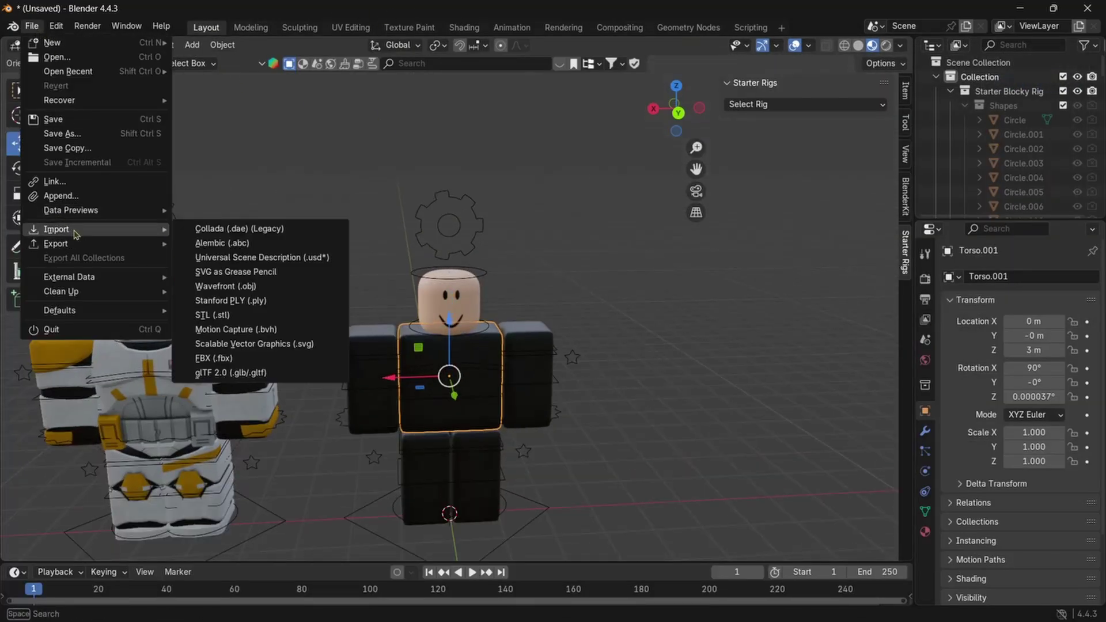
pyautogui.click(216, 290)
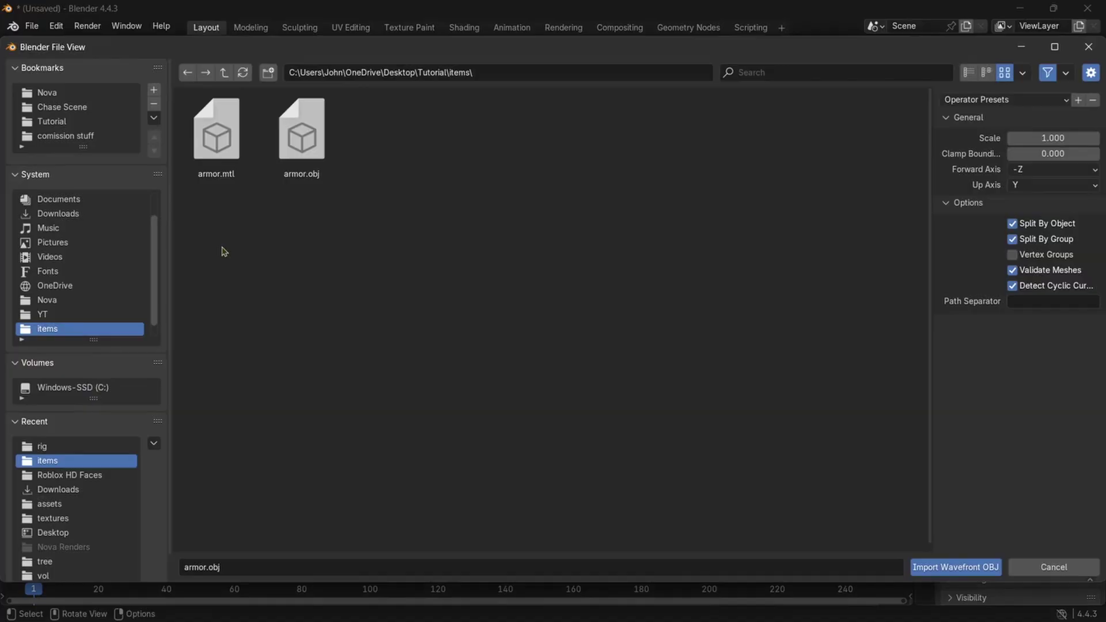
pyautogui.click(86, 121)
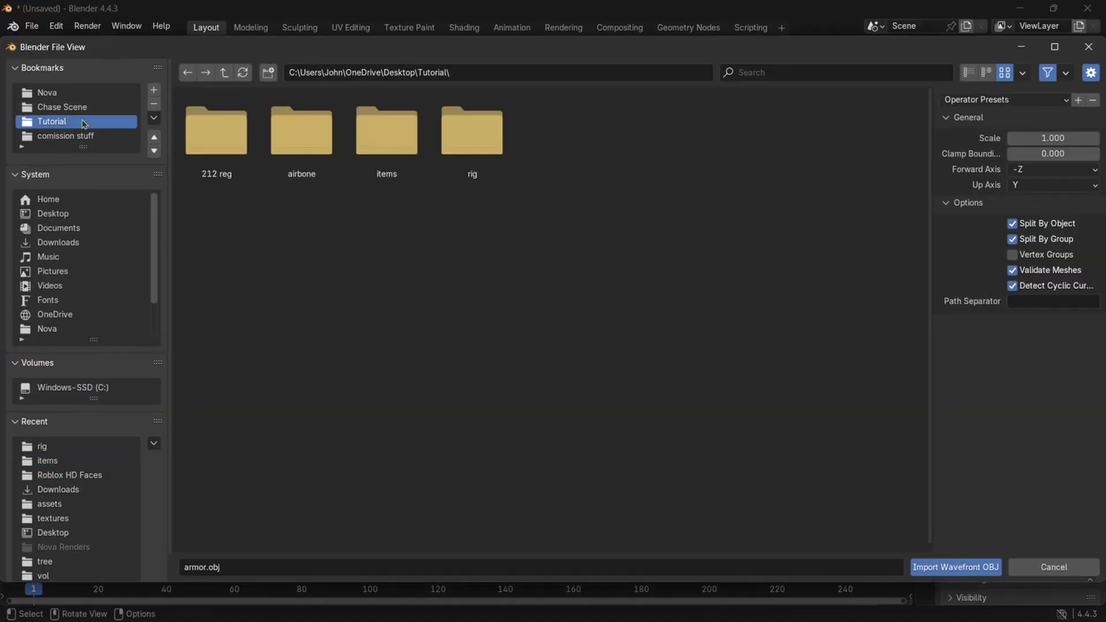
pyautogui.click(317, 128)
pyautogui.doubleClick(316, 128)
pyautogui.click(313, 130)
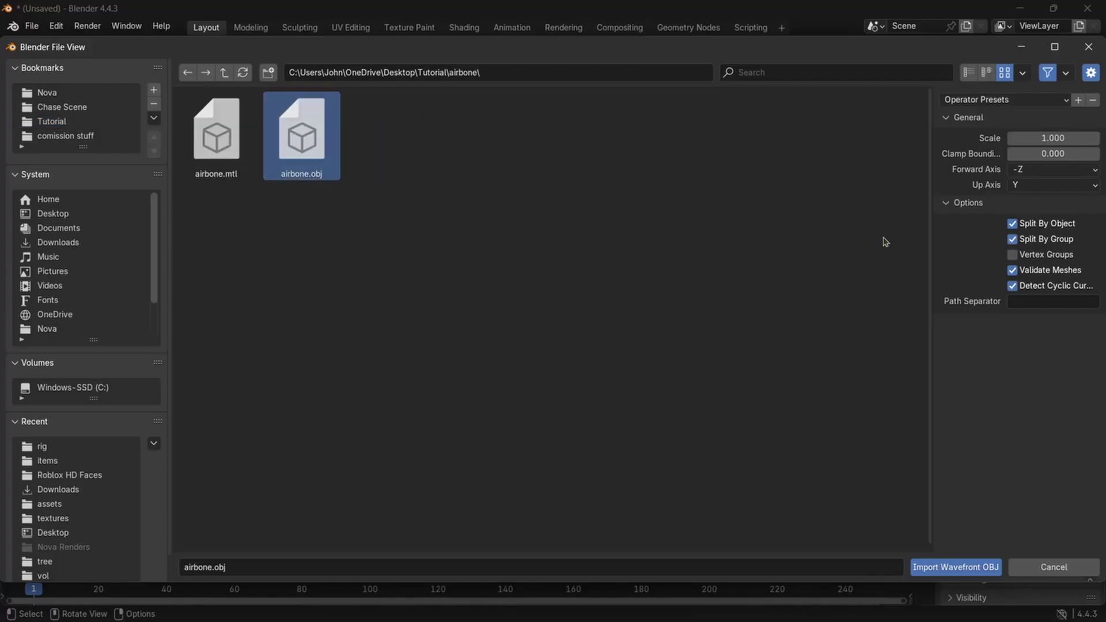
pyautogui.click(956, 567)
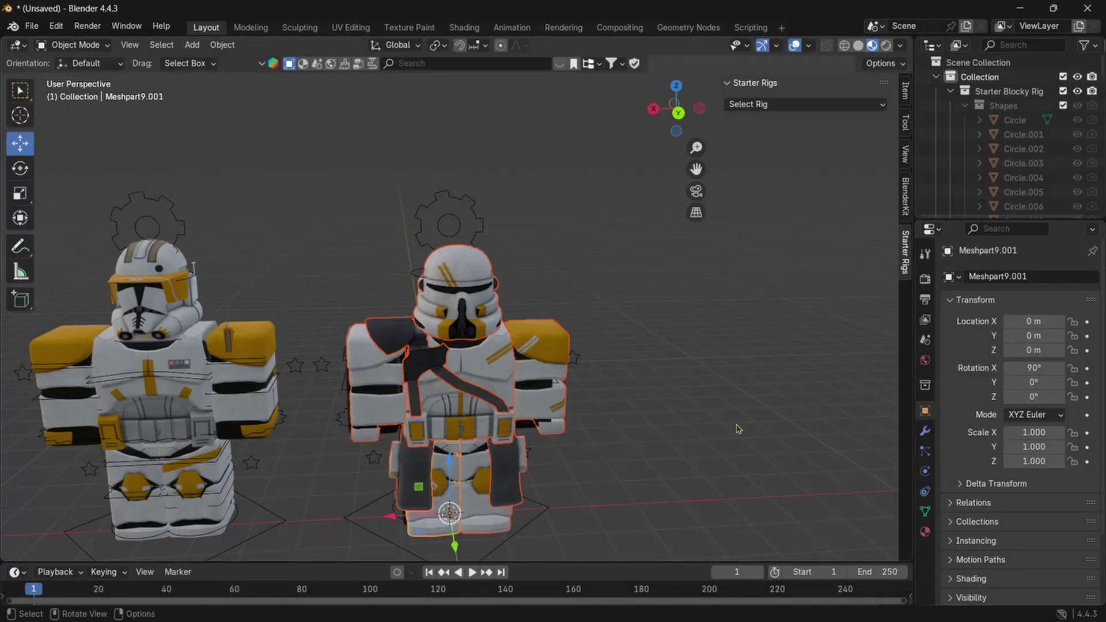
# - Align the imported airborne armor with the new rig by moving it to about X 0.097 m and Y -0.235 m
pyautogui.moveTo(733, 426); pyautogui.dragTo(693, 474, button='middle')
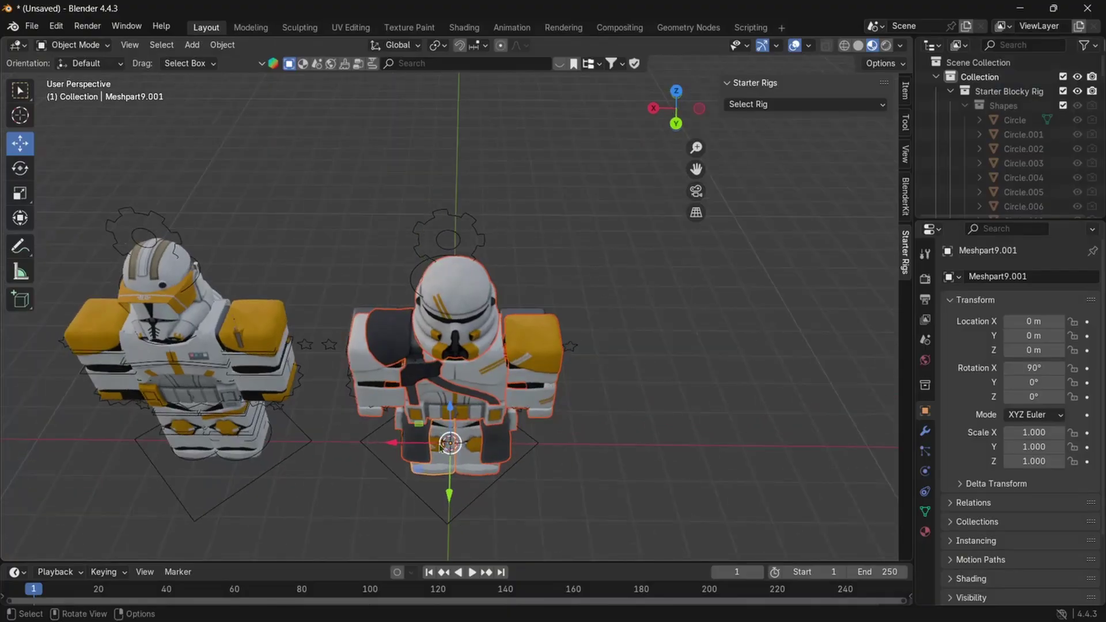
pyautogui.moveTo(409, 446); pyautogui.dragTo(398, 439)
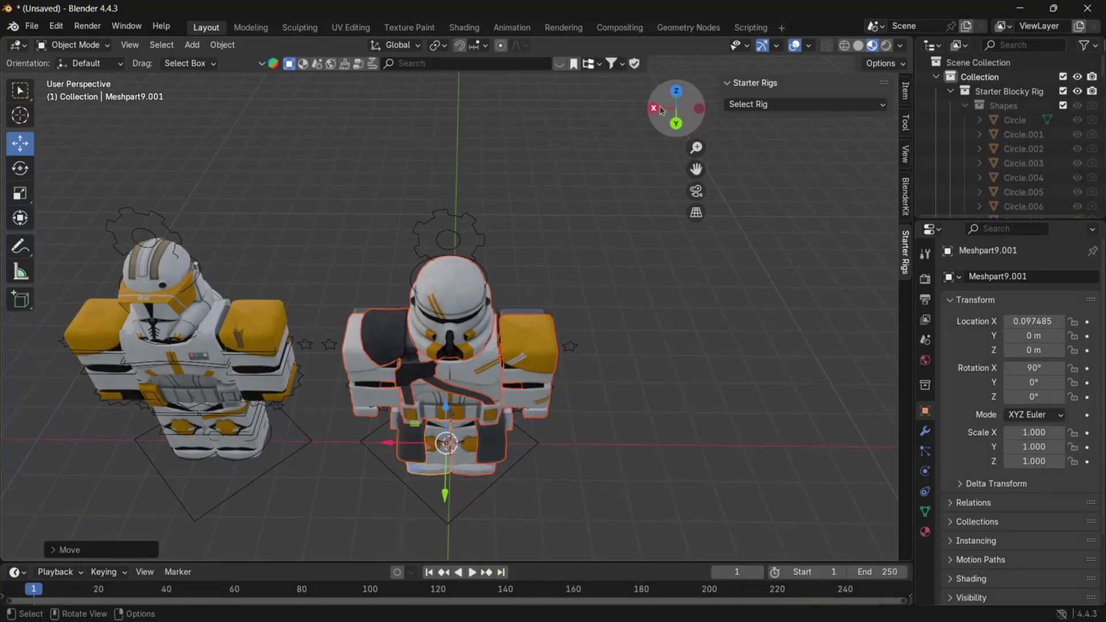
pyautogui.click(654, 108)
pyautogui.moveTo(536, 534); pyautogui.dragTo(524, 534)
pyautogui.click(698, 109)
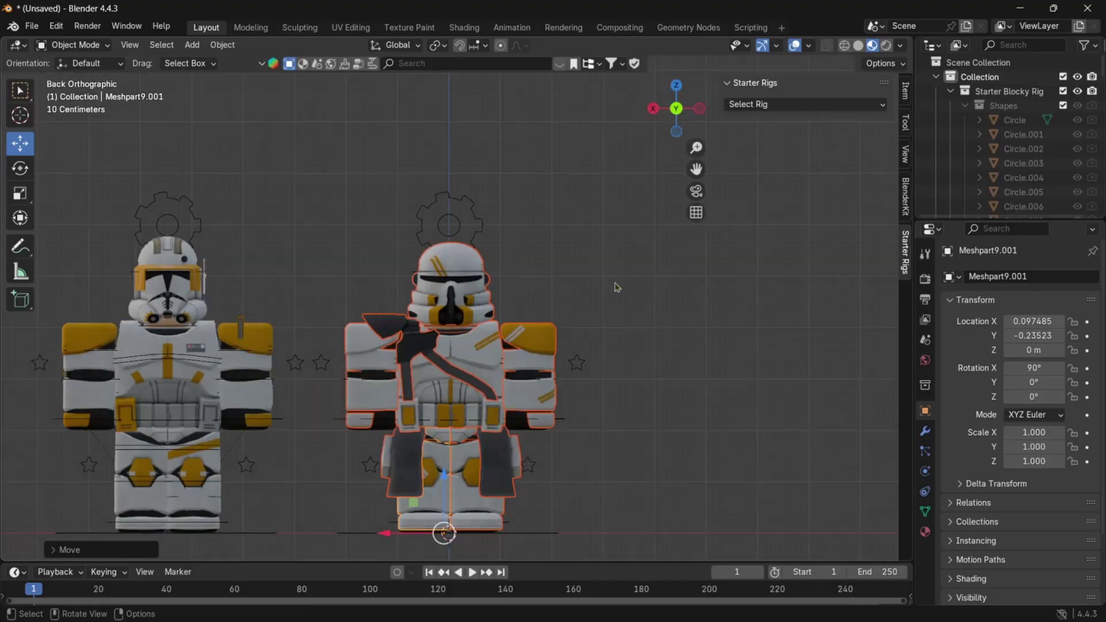
# - From the side view, move the airborne armor along Y to about -0.347 m to line it up with its rig
pyautogui.click(698, 109)
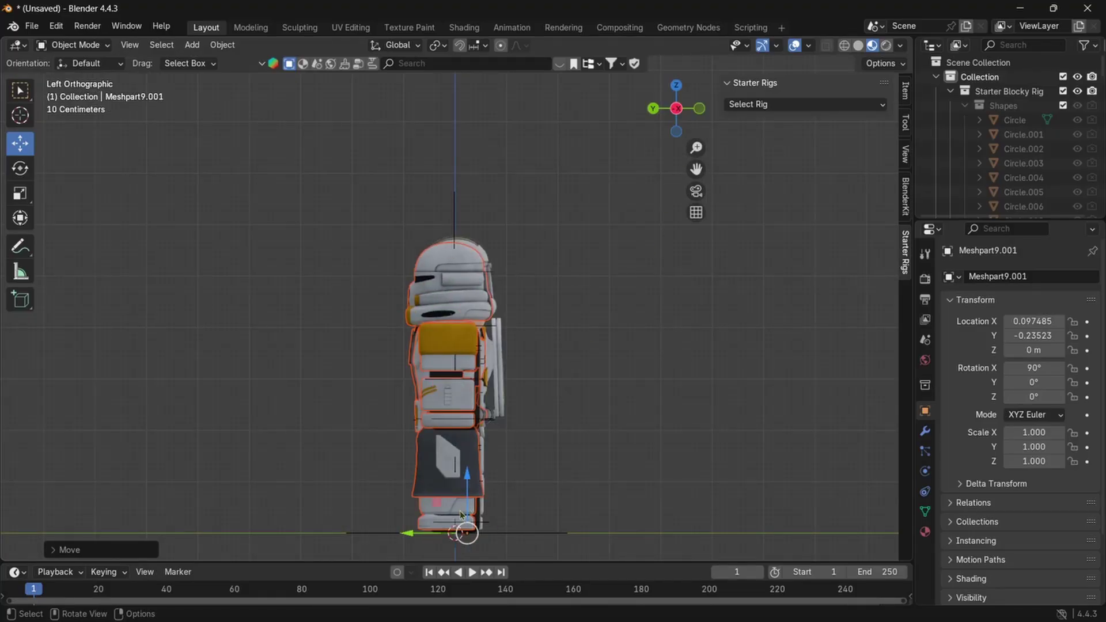
pyautogui.moveTo(464, 528); pyautogui.dragTo(469, 531)
pyautogui.moveTo(468, 530); pyautogui.dragTo(782, 414, button='middle')
pyautogui.scroll(1, 671, 385)
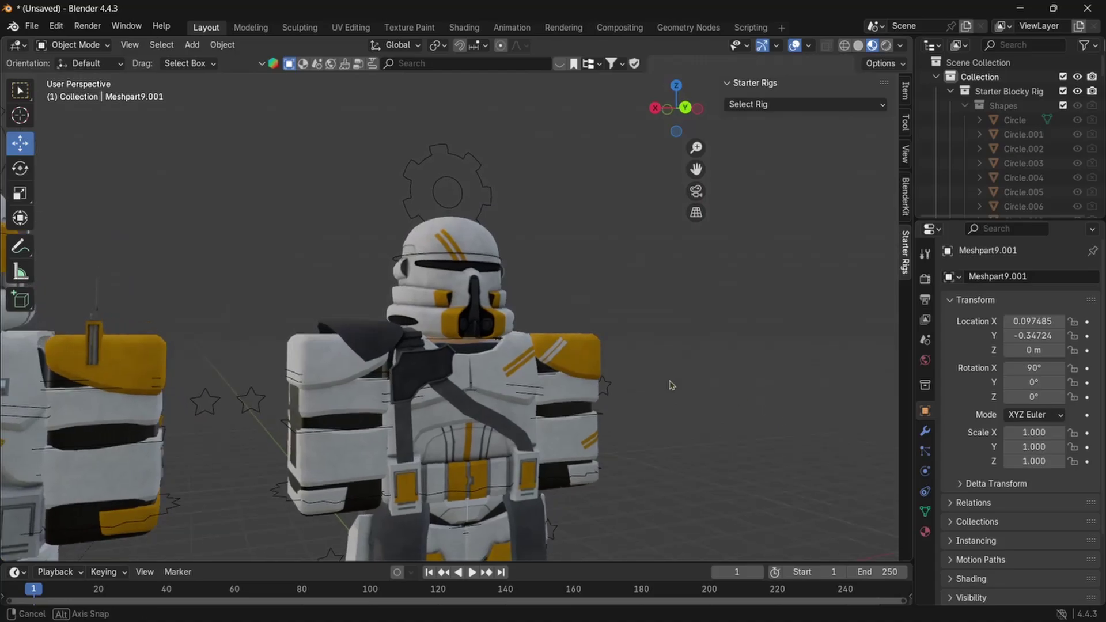
pyautogui.moveTo(671, 385); pyautogui.dragTo(630, 383, button='middle')
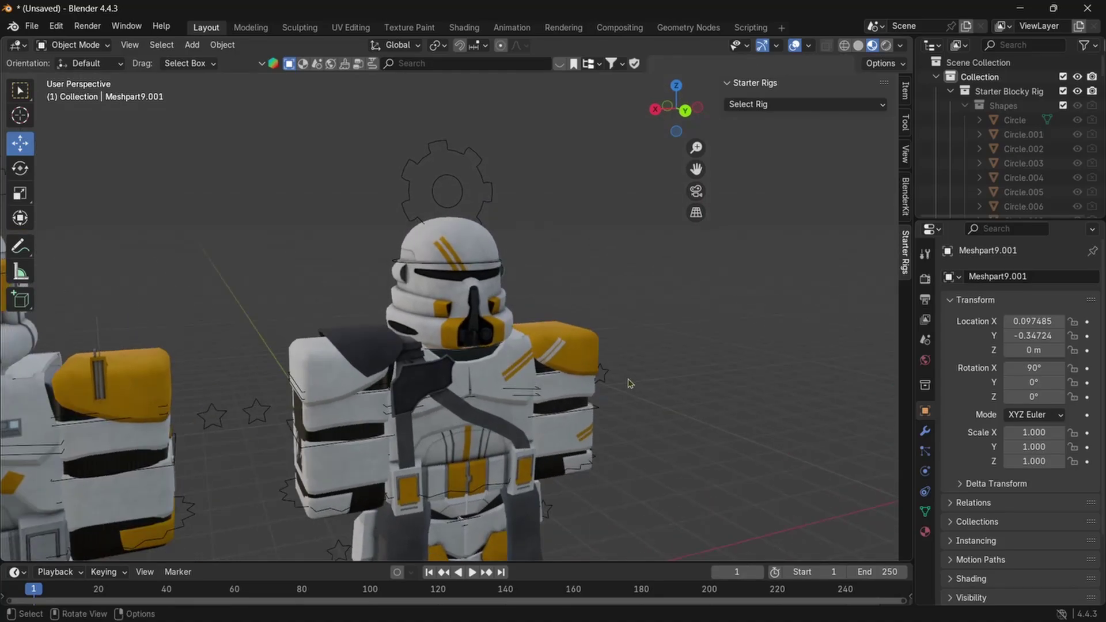
# - Select the airborne trooper's helmet, followed by the armature of its Blocky Rig
pyautogui.click(480, 317)
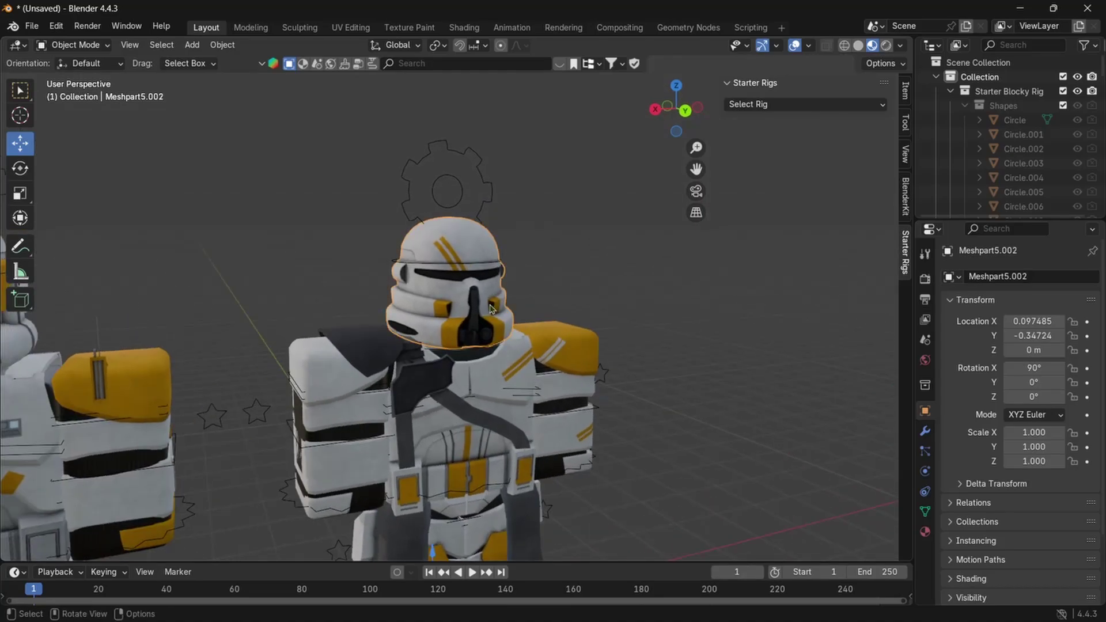
pyautogui.moveTo(536, 311)
pyautogui.mouseDown(button='middle')
pyautogui.moveTo(607, 309)
pyautogui.moveTo(519, 316)
pyautogui.mouseUp(button='middle')
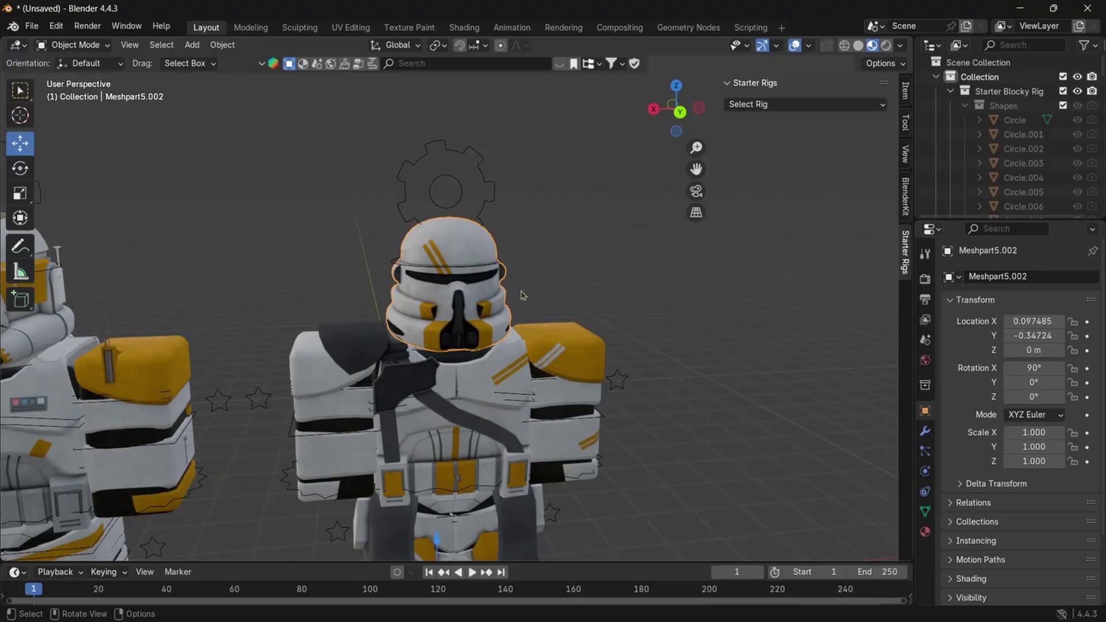
pyautogui.click(445, 190)
pyautogui.scroll(-3, 297, 256)
pyautogui.moveTo(353, 259); pyautogui.dragTo(398, 258, button='middle')
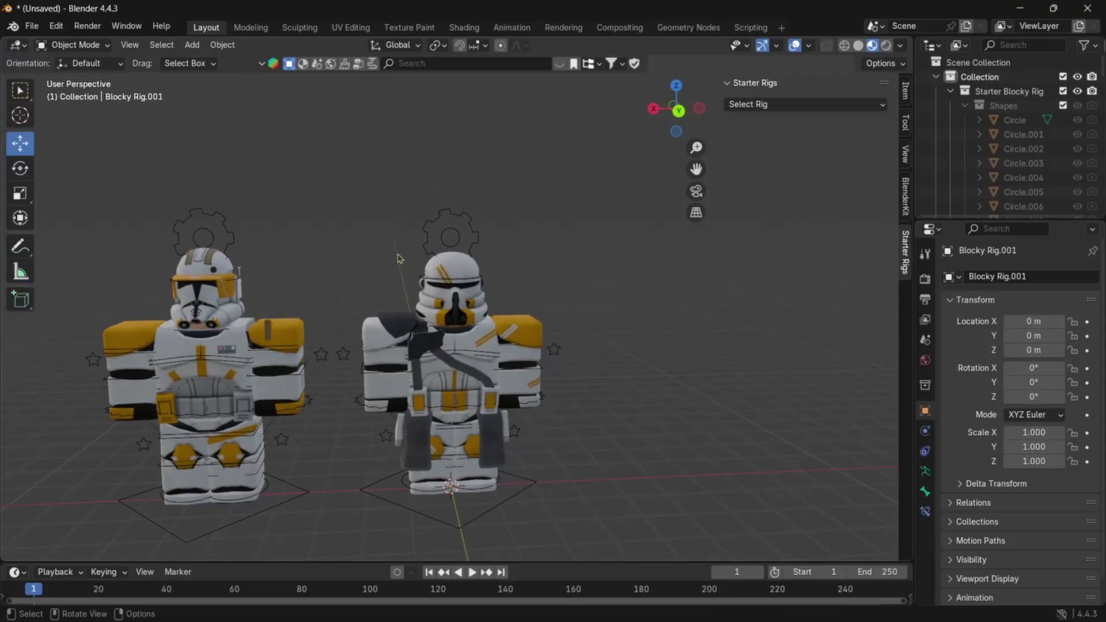
pyautogui.moveTo(468, 282); pyautogui.dragTo(390, 242, button='middle')
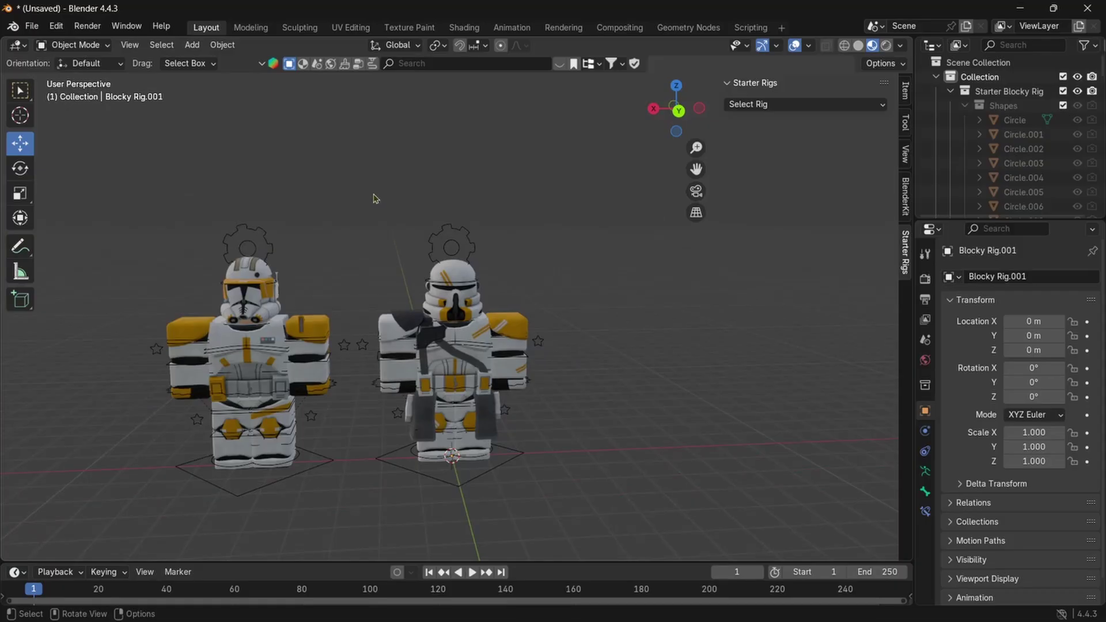
# - Duplicate the complete airborne trooper with its rig and move the copy behind the original to about Y -2.94 m
pyautogui.moveTo(372, 193); pyautogui.dragTo(581, 493)
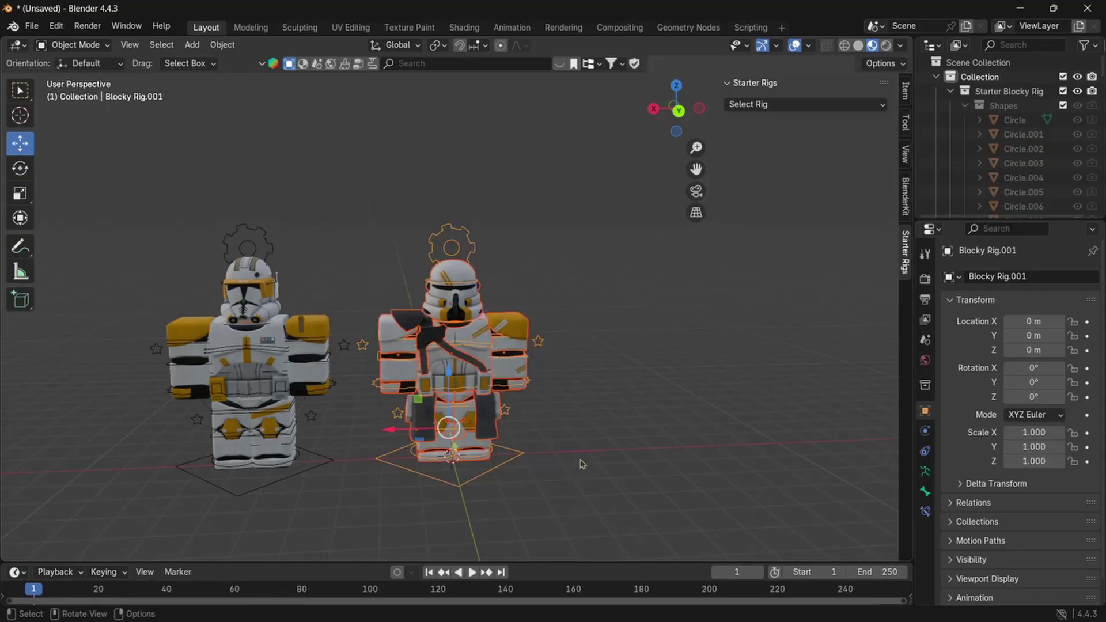
pyautogui.moveTo(582, 464); pyautogui.dragTo(604, 442, button='middle')
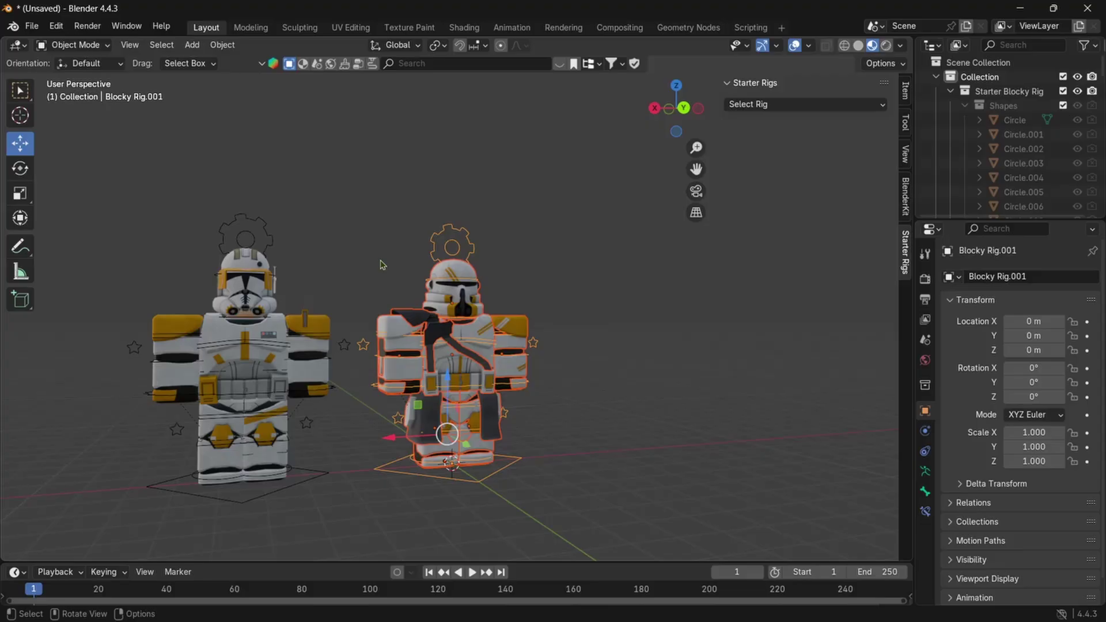
pyautogui.press('shift')
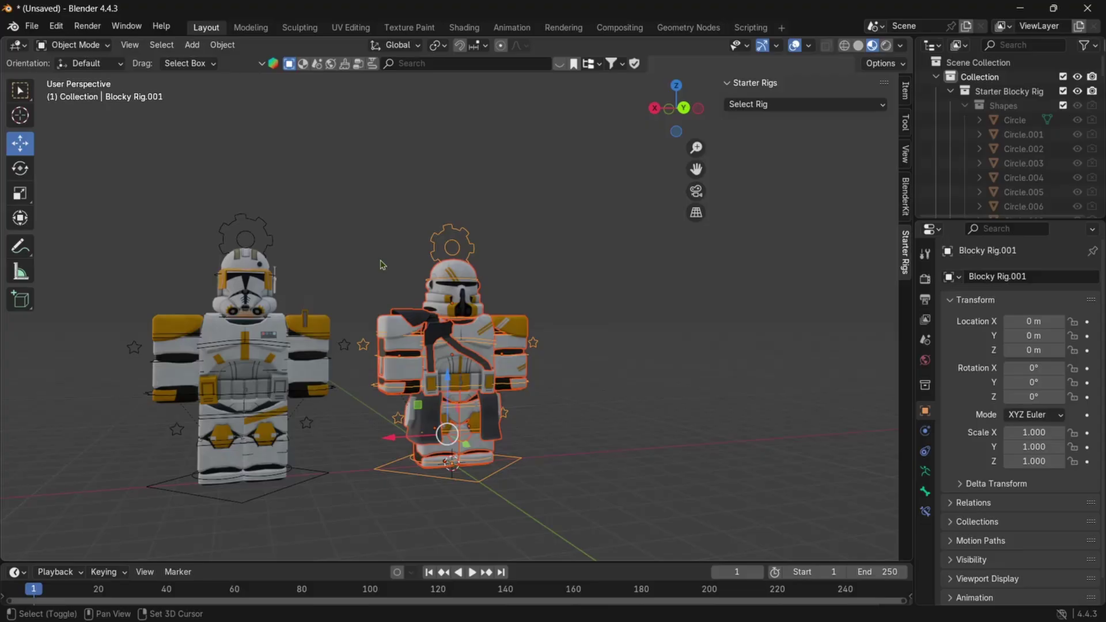
pyautogui.hotkey('shift', 'd')
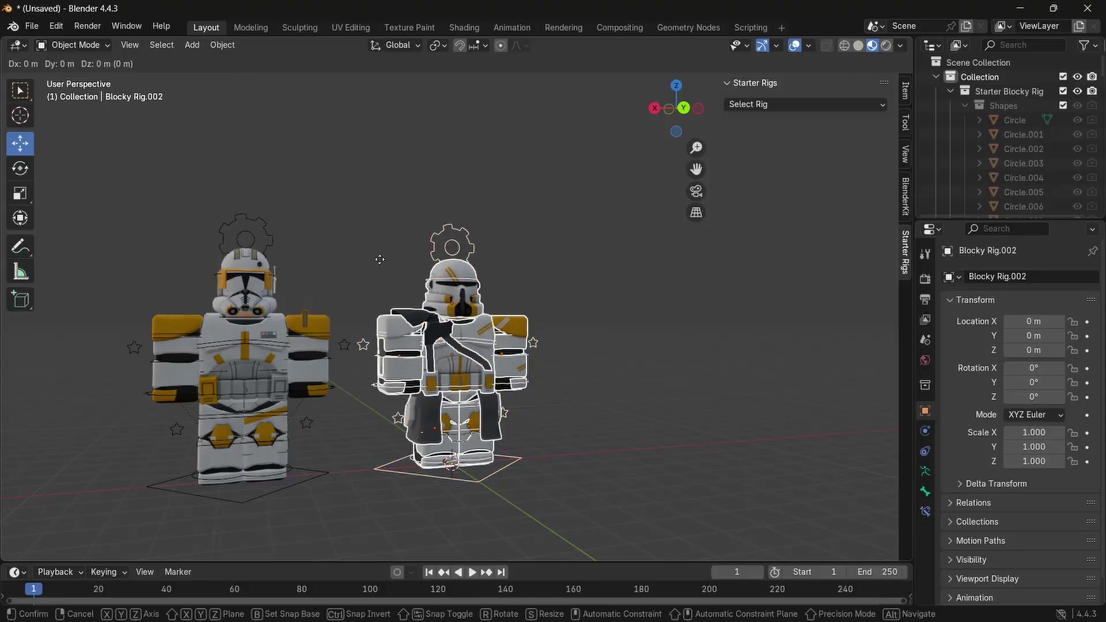
pyautogui.rightClick(380, 265)
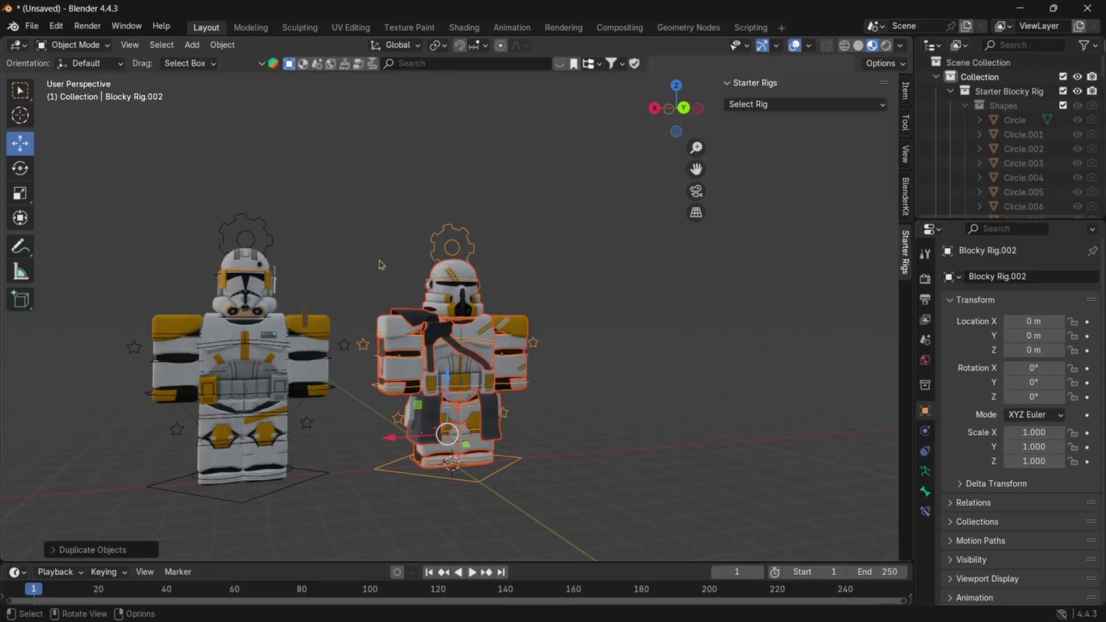
pyautogui.moveTo(477, 423); pyautogui.dragTo(506, 453, button='middle')
pyautogui.moveTo(494, 445); pyautogui.dragTo(421, 429)
pyautogui.moveTo(422, 429); pyautogui.dragTo(608, 373, button='middle')
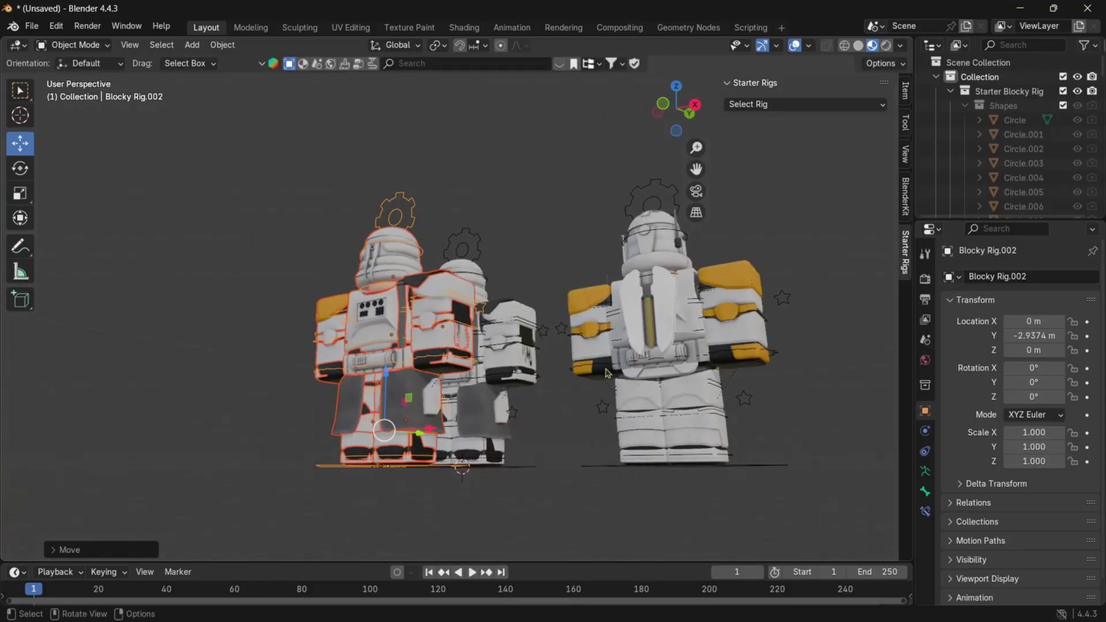
# - Try moving the front airborne trooper's foot piece along X to about 0.167 m, and undo the move
pyautogui.click(538, 455)
pyautogui.moveTo(547, 454); pyautogui.dragTo(2, 446, button='middle')
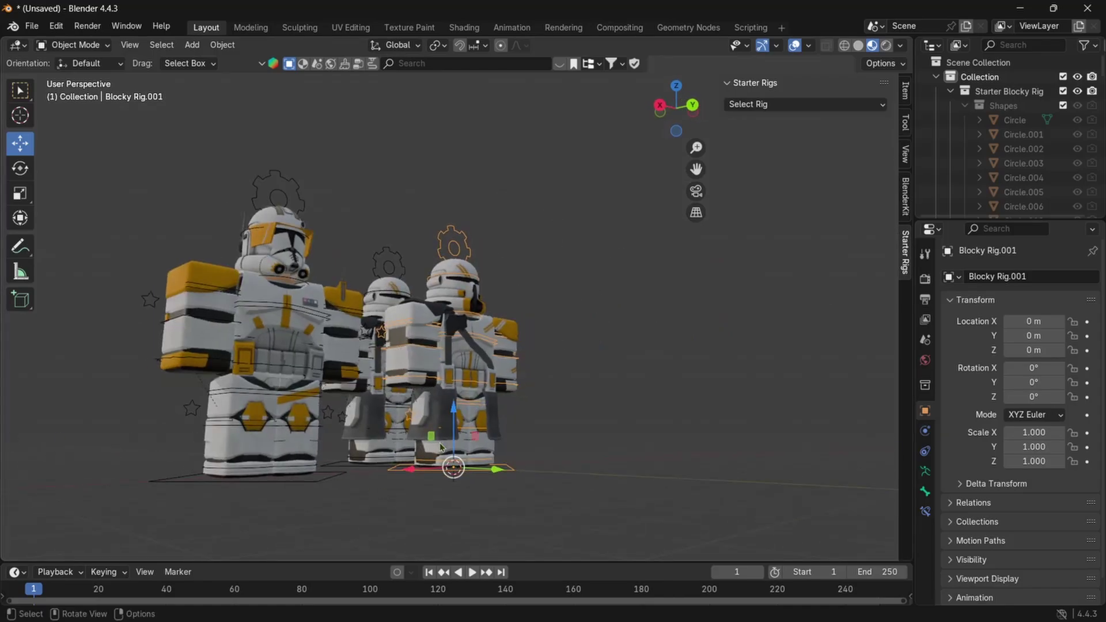
pyautogui.click(438, 450)
pyautogui.moveTo(437, 450); pyautogui.dragTo(398, 460, button='middle')
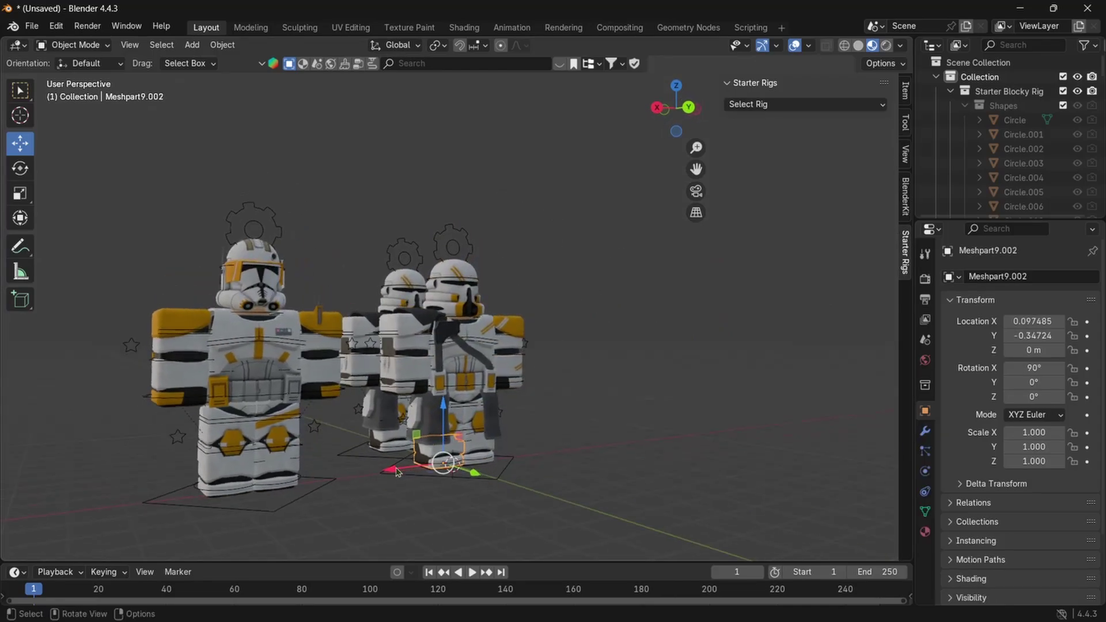
pyautogui.press('g')
pyautogui.press('x')
pyautogui.click(393, 469)
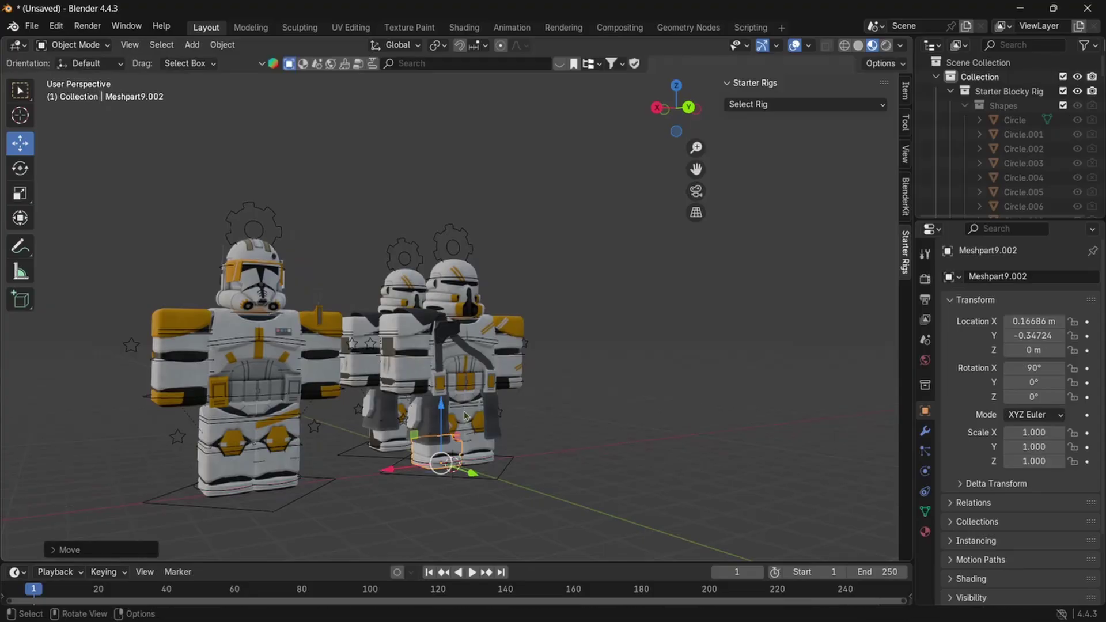
pyautogui.click(444, 452)
pyautogui.hotkey('ctrl', 'z')
pyautogui.hotkey('ctrl', 'z')
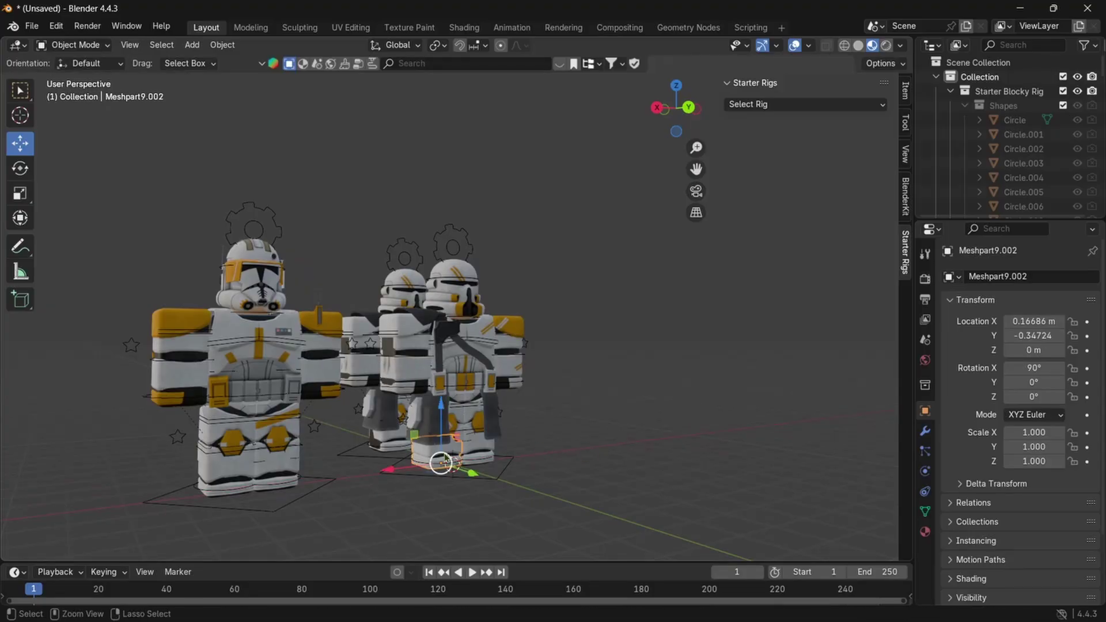
# - Nudge the front airborne trooper's leg armor slightly along X
pyautogui.click(454, 416)
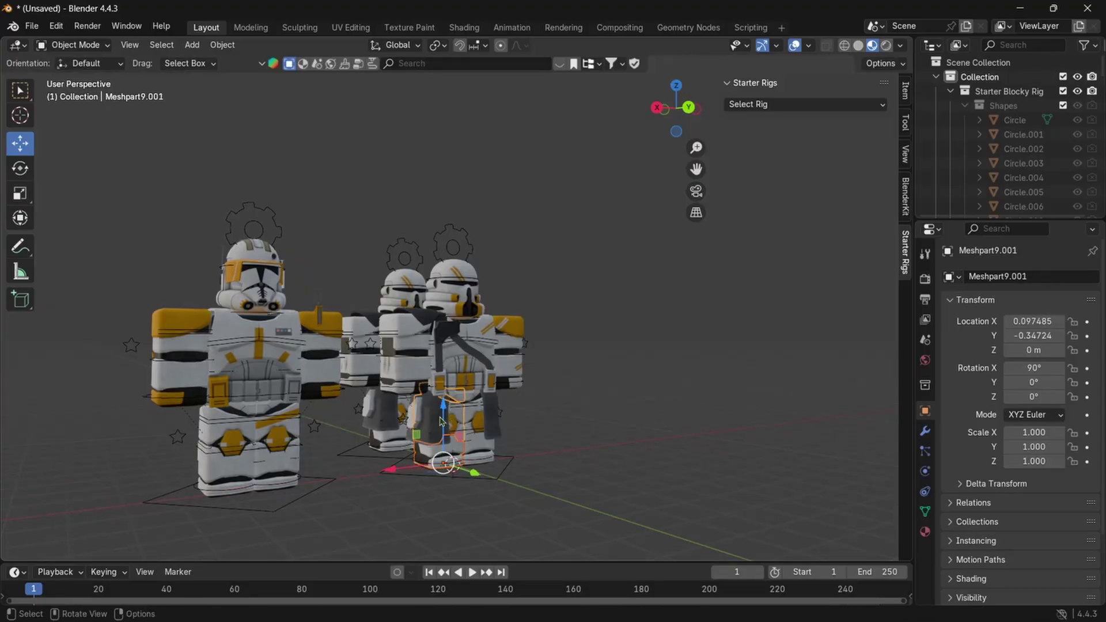
pyautogui.scroll(1, 439, 460)
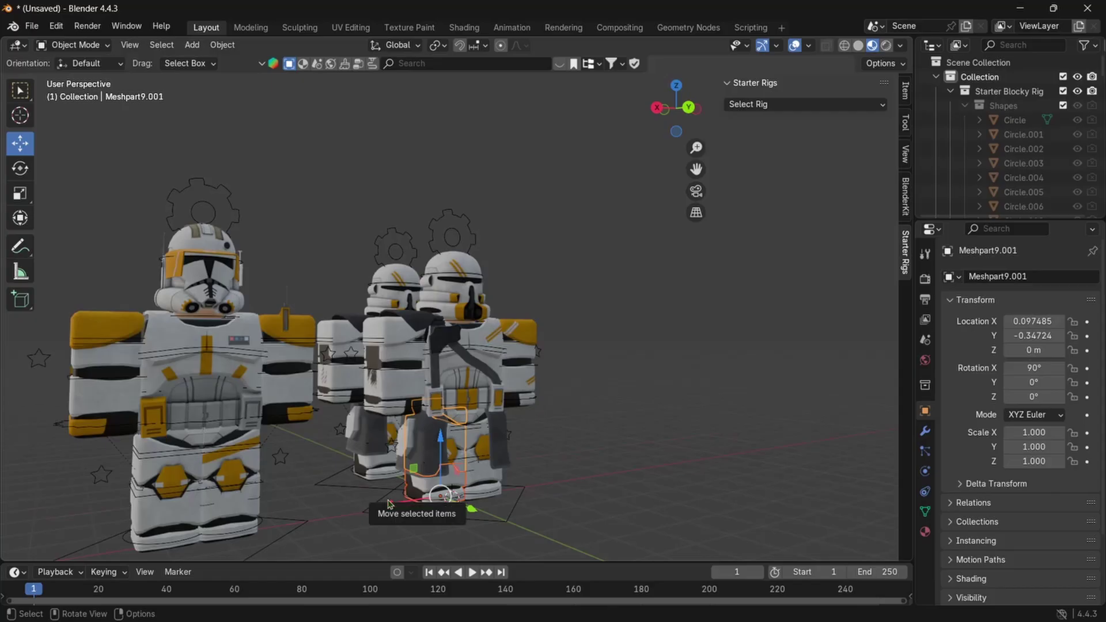
pyautogui.moveTo(387, 501); pyautogui.dragTo(384, 502)
# - Duplicate both airborne troopers with their rigs, move the copies along X to about -4.89 m, and clear the selection
pyautogui.click(371, 473)
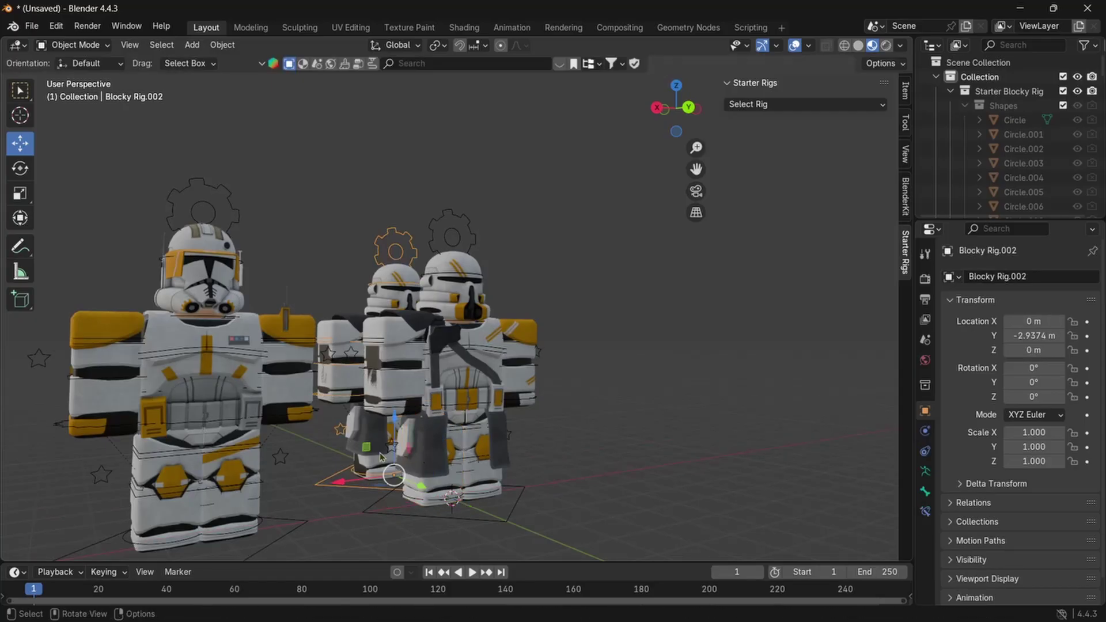
pyautogui.scroll(-2, 380, 457)
pyautogui.scroll(-3, 387, 429)
pyautogui.moveTo(387, 429); pyautogui.dragTo(573, 386, button='middle')
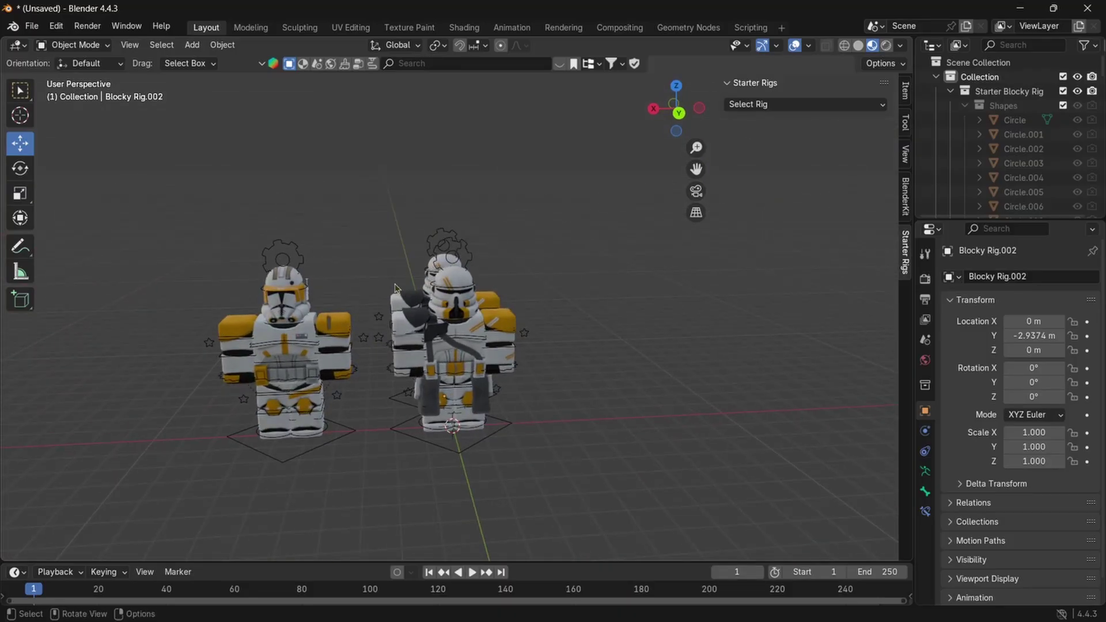
pyautogui.moveTo(380, 231); pyautogui.dragTo(594, 462)
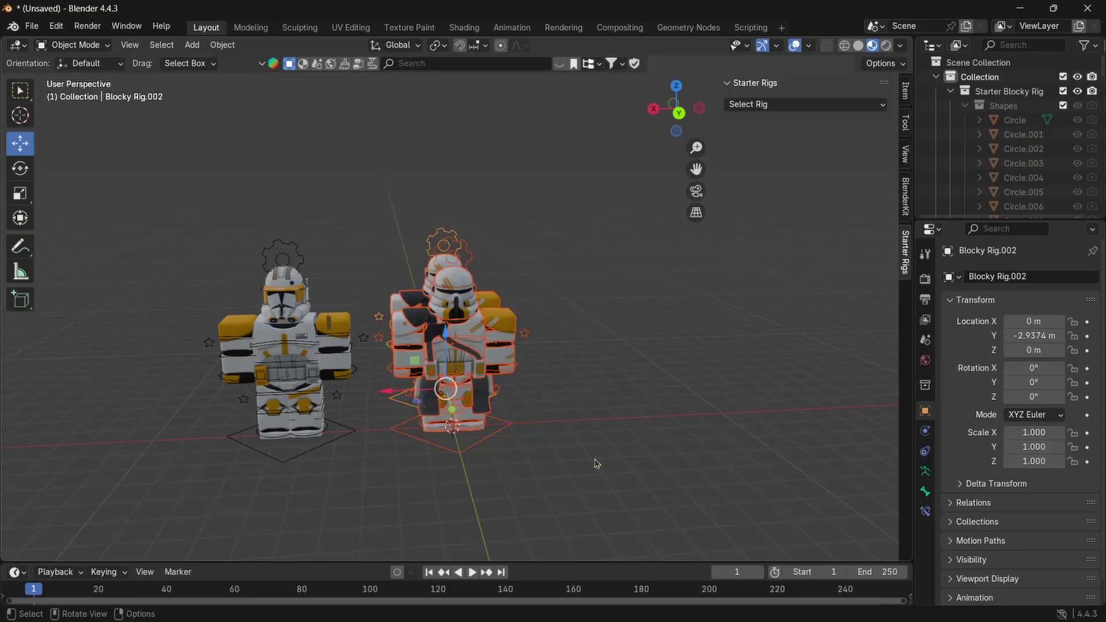
pyautogui.hotkey('shift', 'd')
pyautogui.rightClick(593, 462)
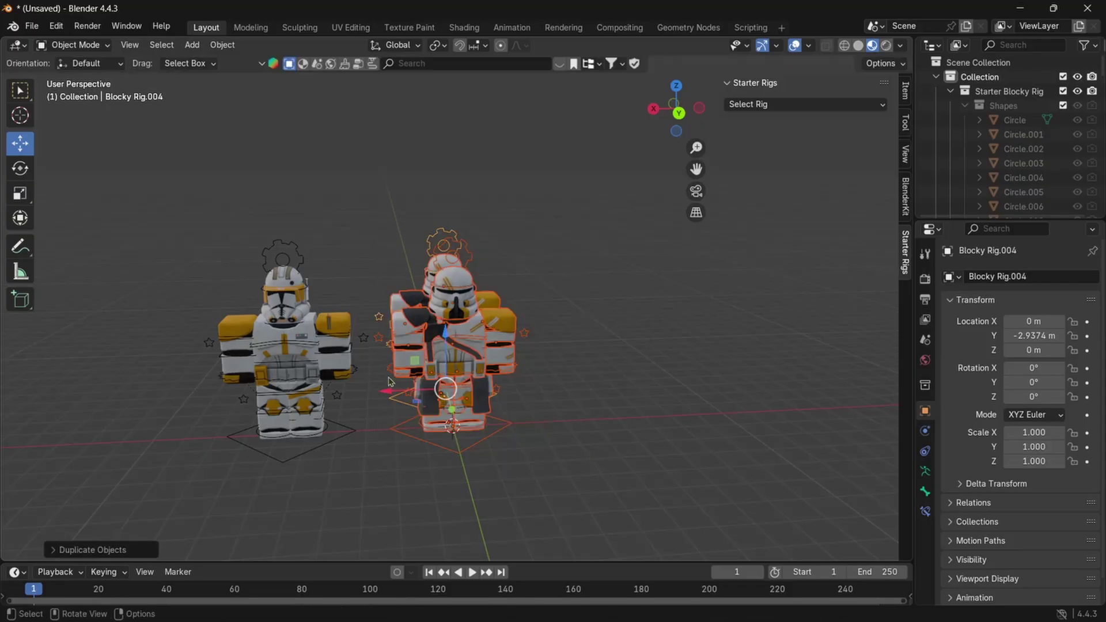
pyautogui.moveTo(386, 393); pyautogui.dragTo(521, 397)
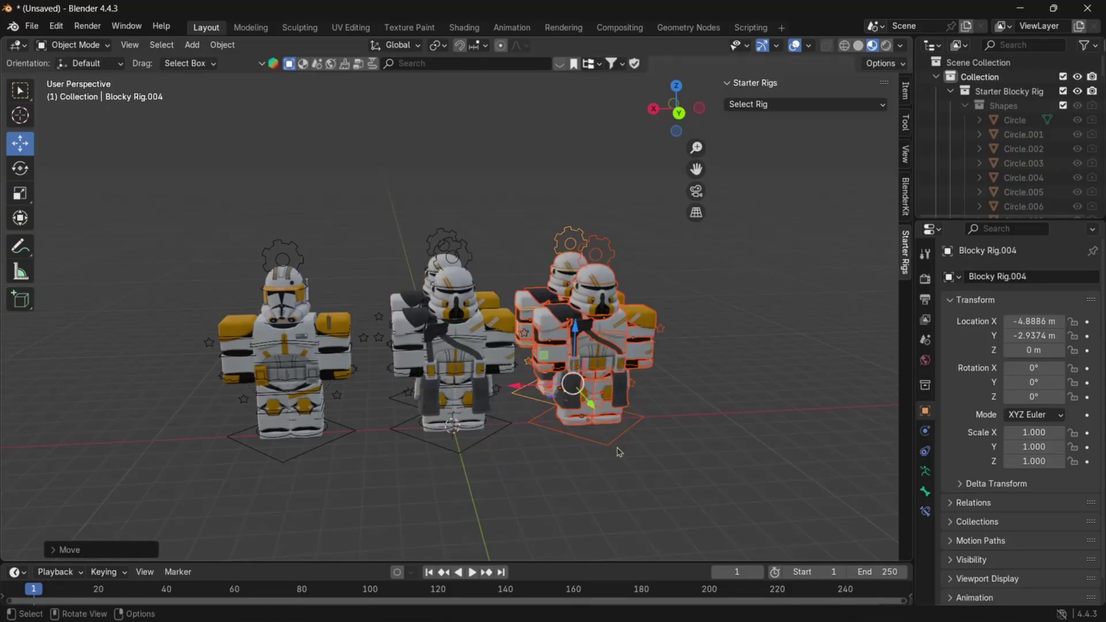
pyautogui.moveTo(616, 452); pyautogui.dragTo(493, 462, button='middle')
pyautogui.click(793, 362)
# - Move the first clone trooper's rig in front of the airborne group, to about X -1.76 m and Y 2.62 m
pyautogui.moveTo(484, 391); pyautogui.dragTo(528, 383, button='middle')
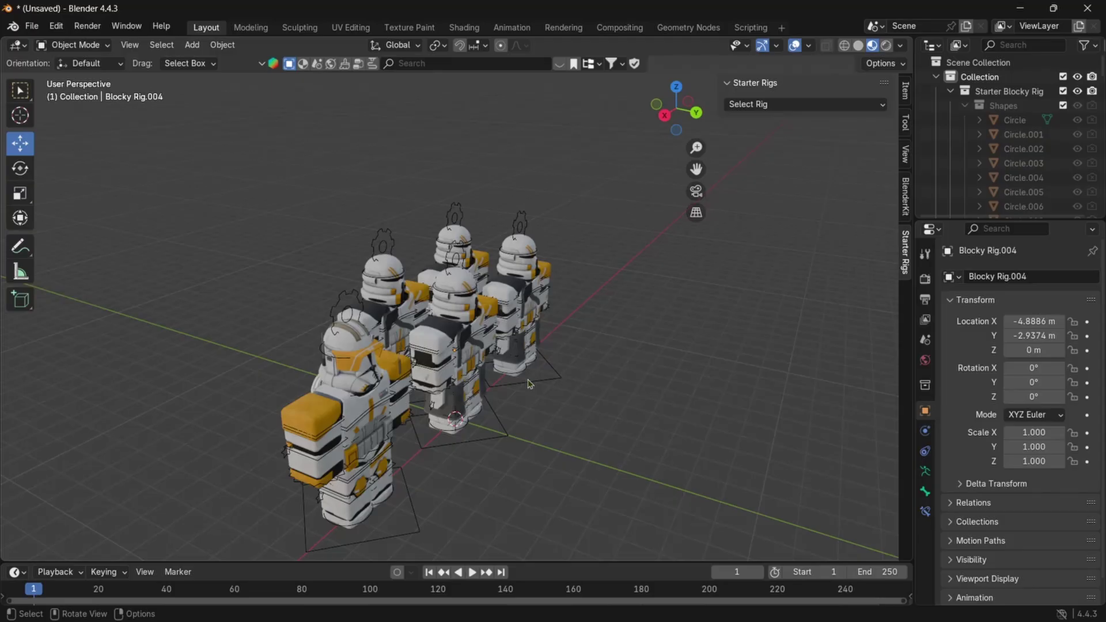
pyautogui.moveTo(495, 360); pyautogui.dragTo(417, 364, button='middle')
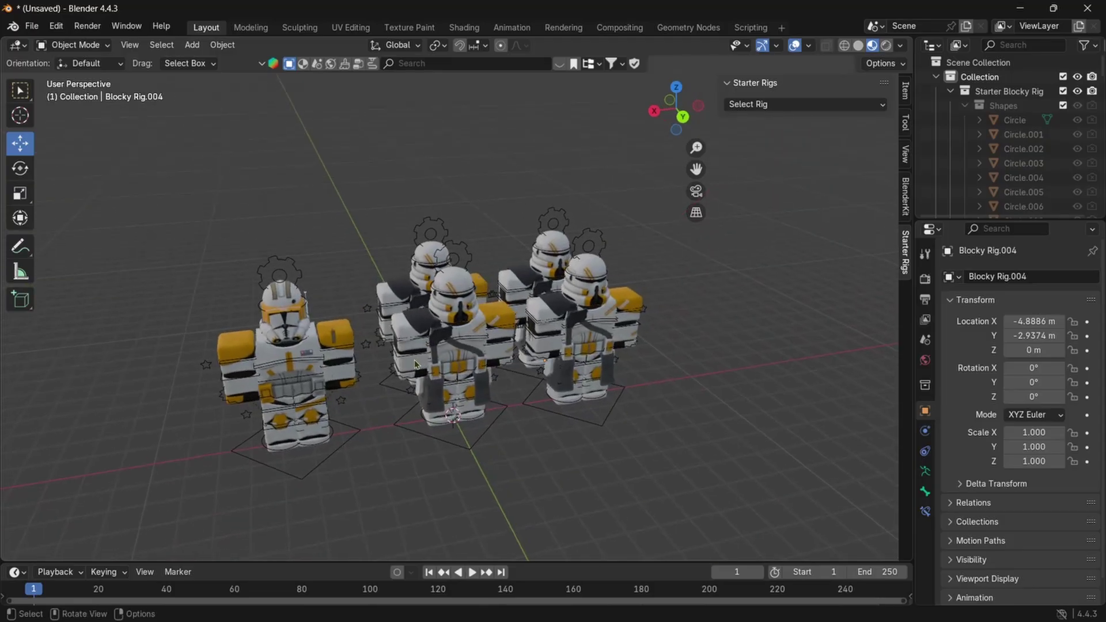
pyautogui.click(341, 456)
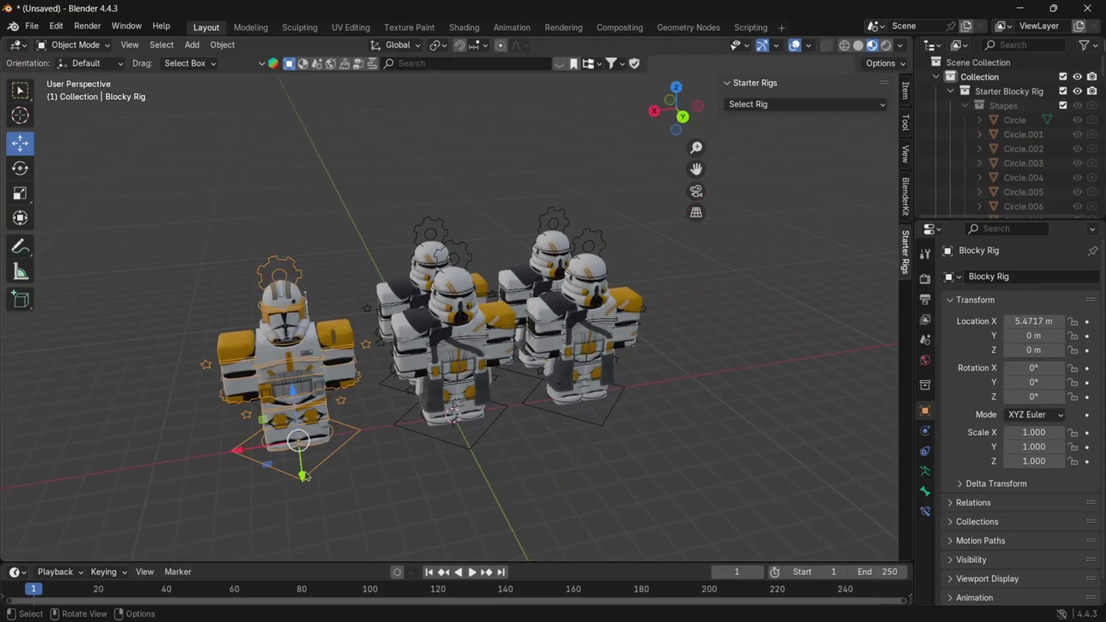
pyautogui.moveTo(341, 456); pyautogui.dragTo(368, 489)
pyautogui.press('g')
pyautogui.press('x')
pyautogui.click(535, 488)
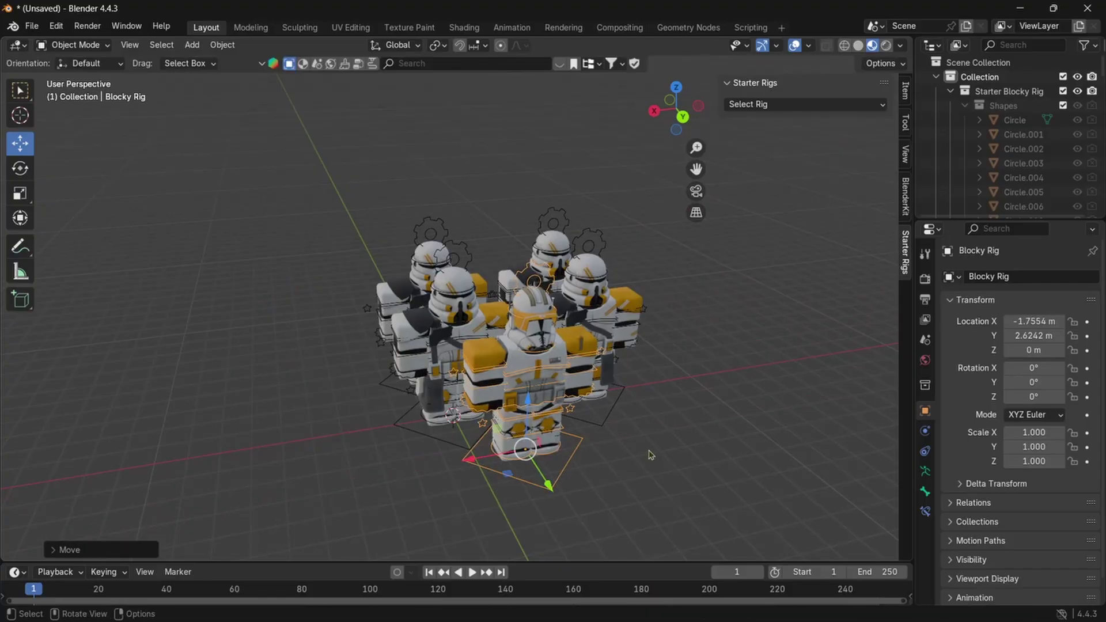
# - Adjust the lead trooper's rig along X in front of the squad and clear the selection
pyautogui.click(536, 488)
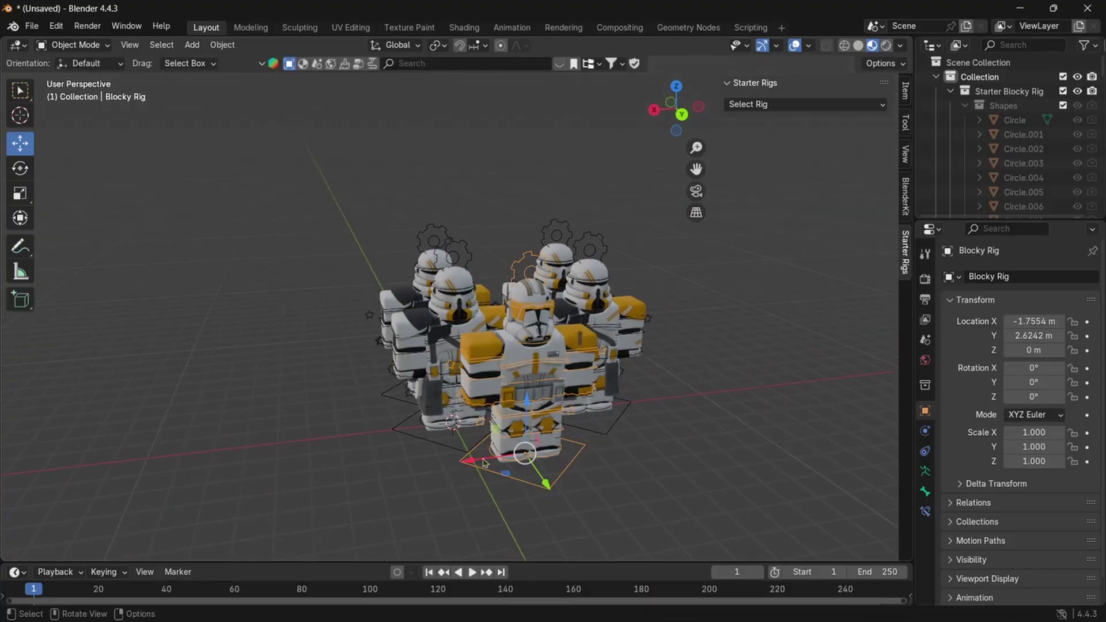
pyautogui.press('g')
pyautogui.press('x')
pyautogui.click(660, 393)
pyautogui.moveTo(660, 394); pyautogui.dragTo(716, 403, button='middle')
pyautogui.click(714, 401)
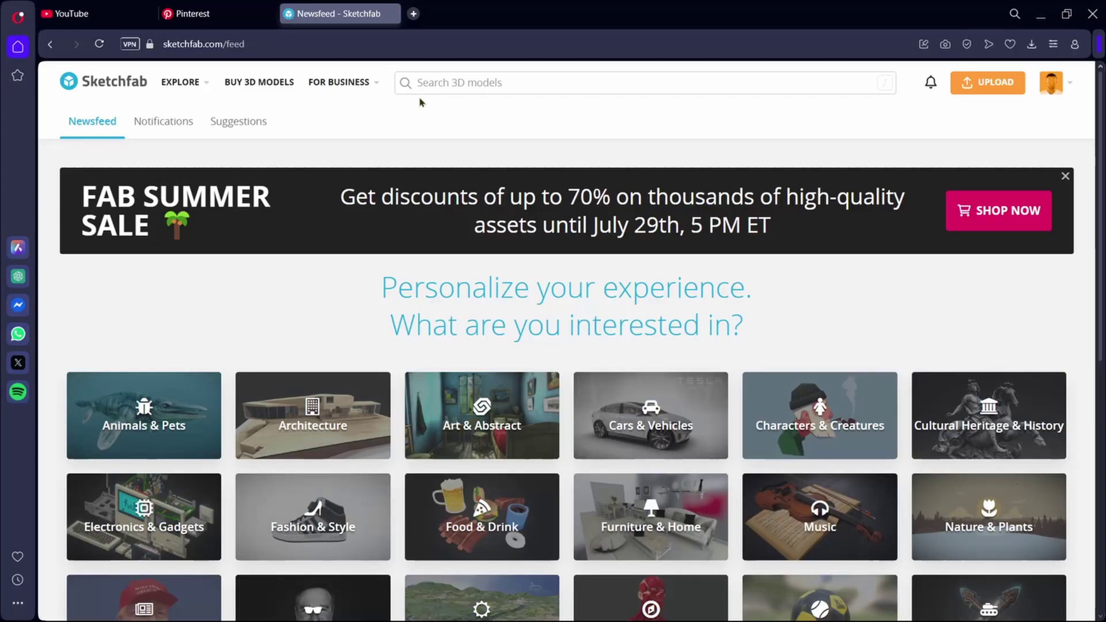
# - Search Sketchfab for "dc 15" models, limit the results to downloadable ones, and browse the blasters
pyautogui.click(453, 82)
pyautogui.write('dc')
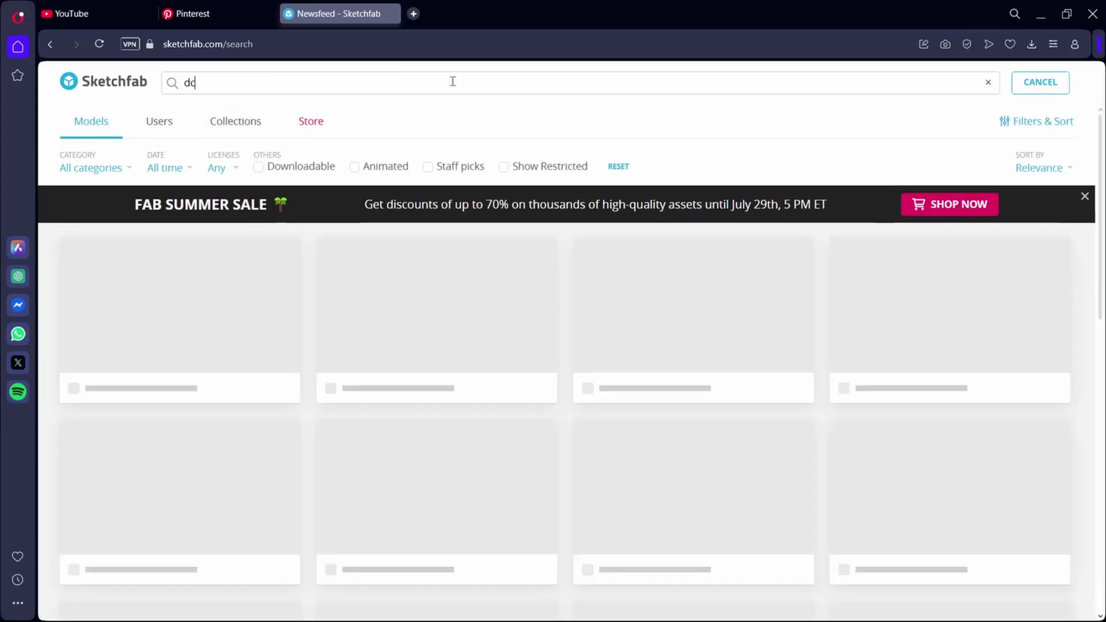
pyautogui.write(' 15')
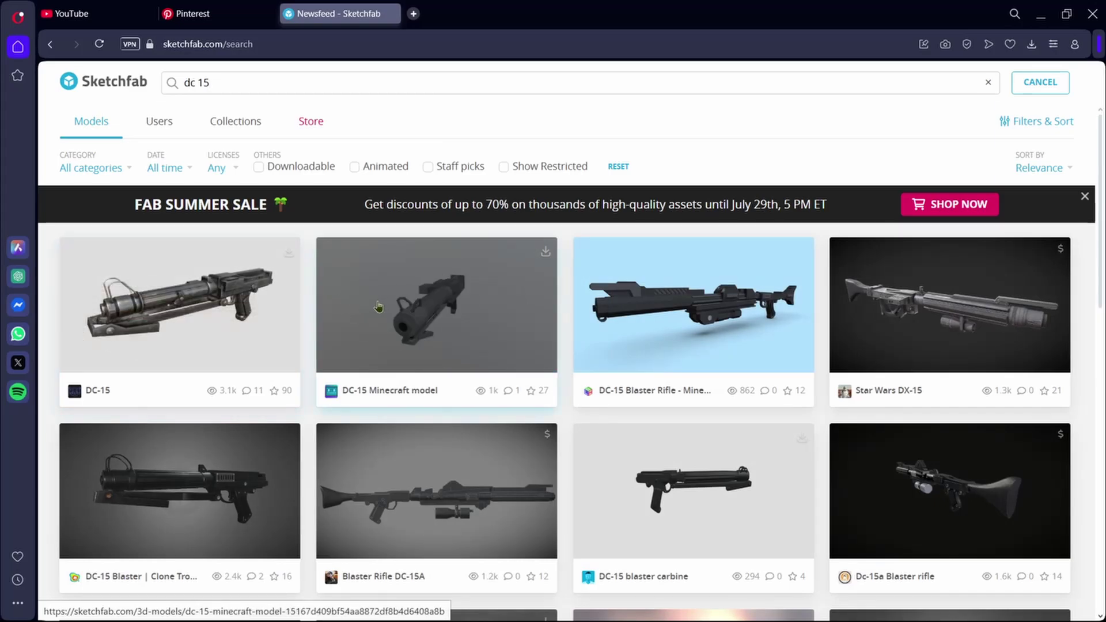
pyautogui.scroll(-3, 377, 306)
pyautogui.scroll(3, 377, 302)
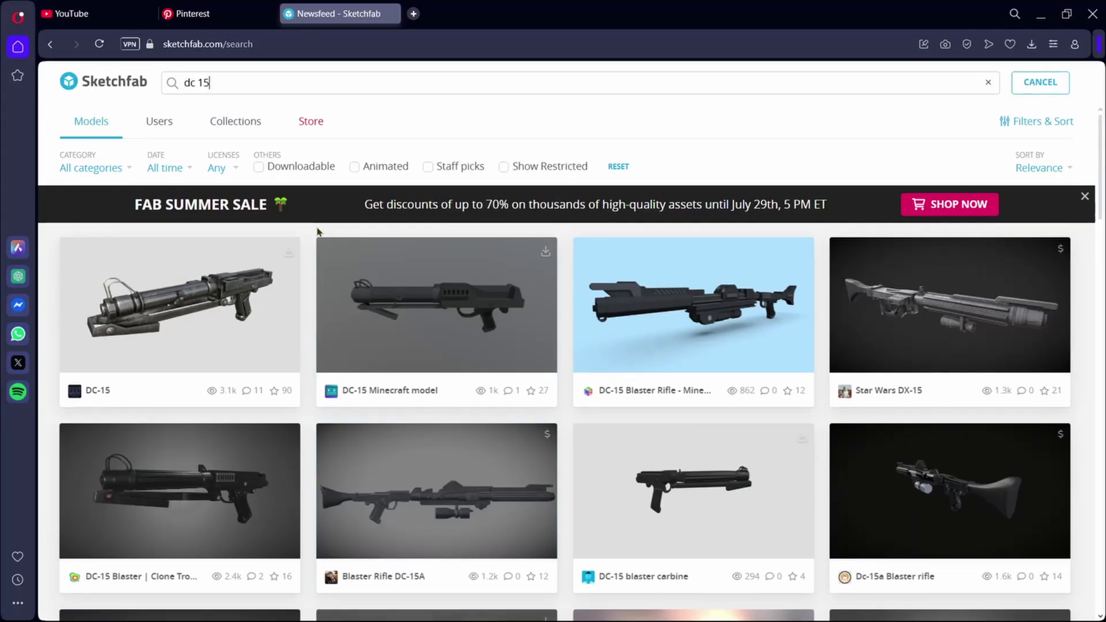
pyautogui.click(266, 173)
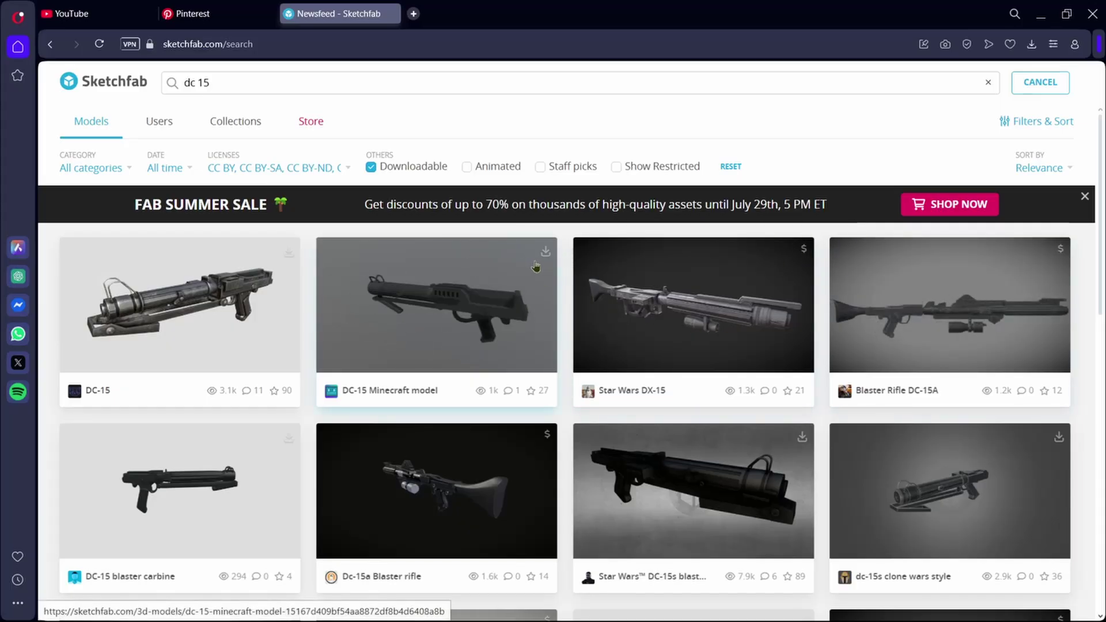
pyautogui.scroll(-4, 541, 265)
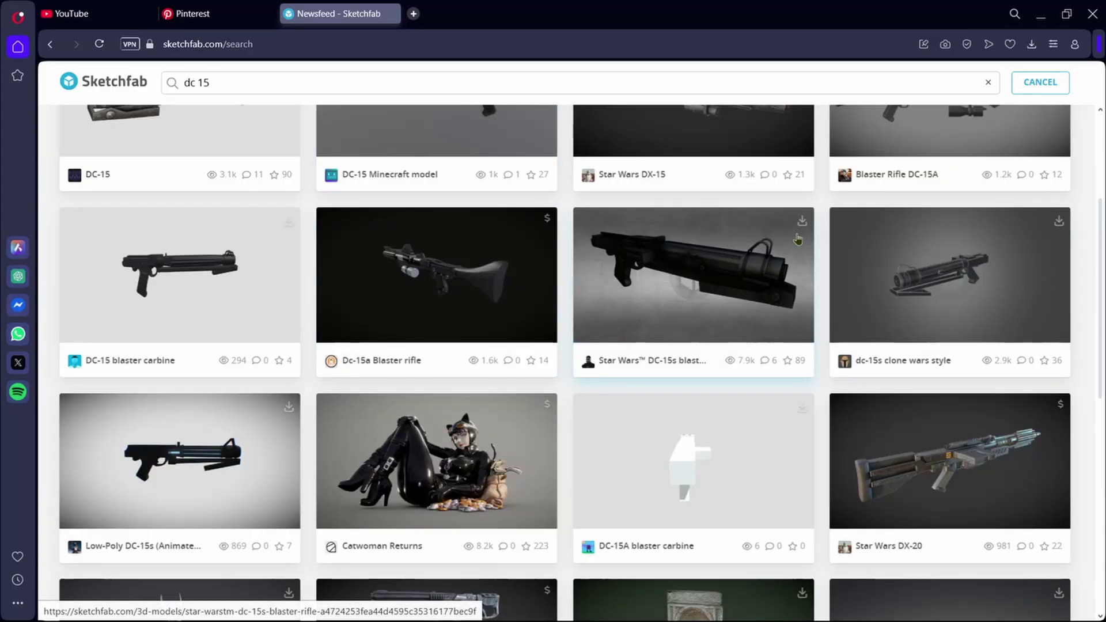
# - Open the first DC-15 blaster in the Sketchfab results and download it as the 48MB GLB with 4k textures
pyautogui.scroll(4, 798, 239)
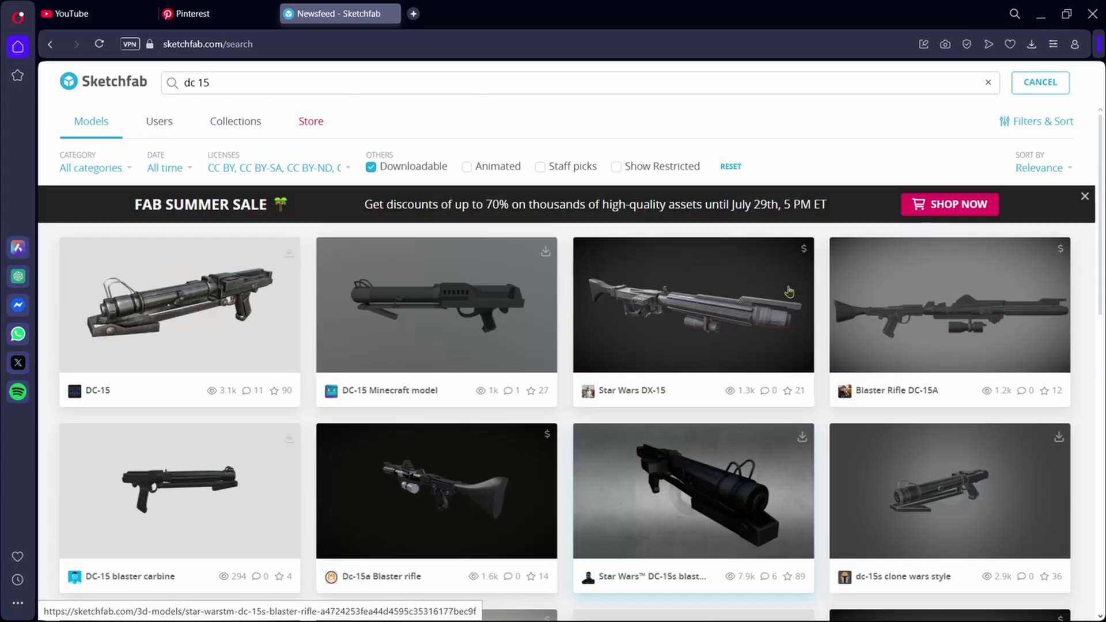
pyautogui.click(203, 289)
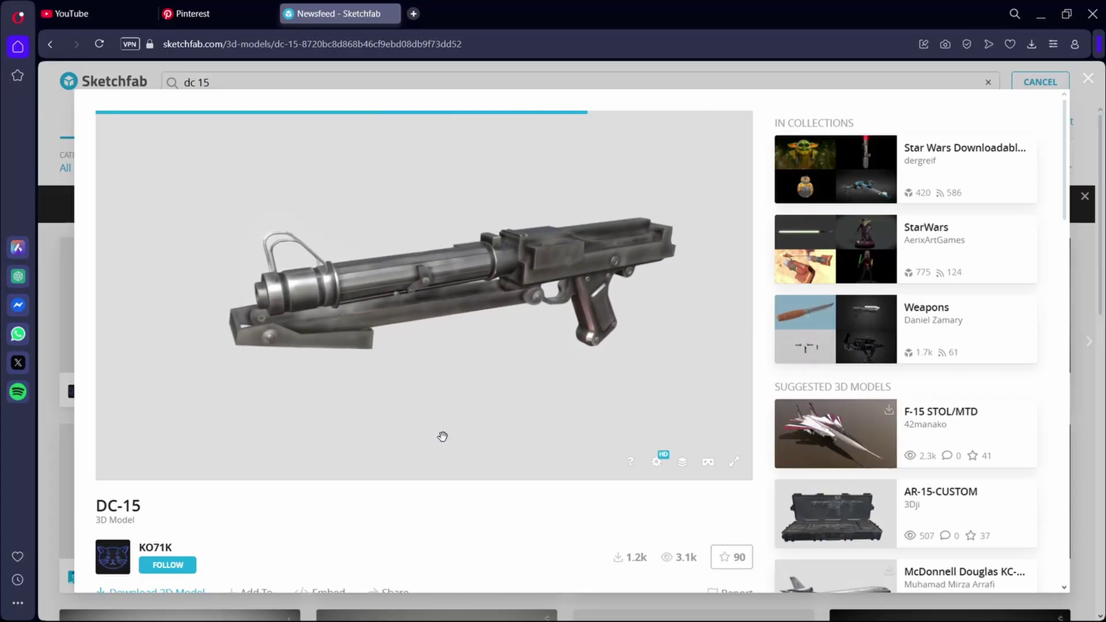
pyautogui.scroll(-4, 509, 525)
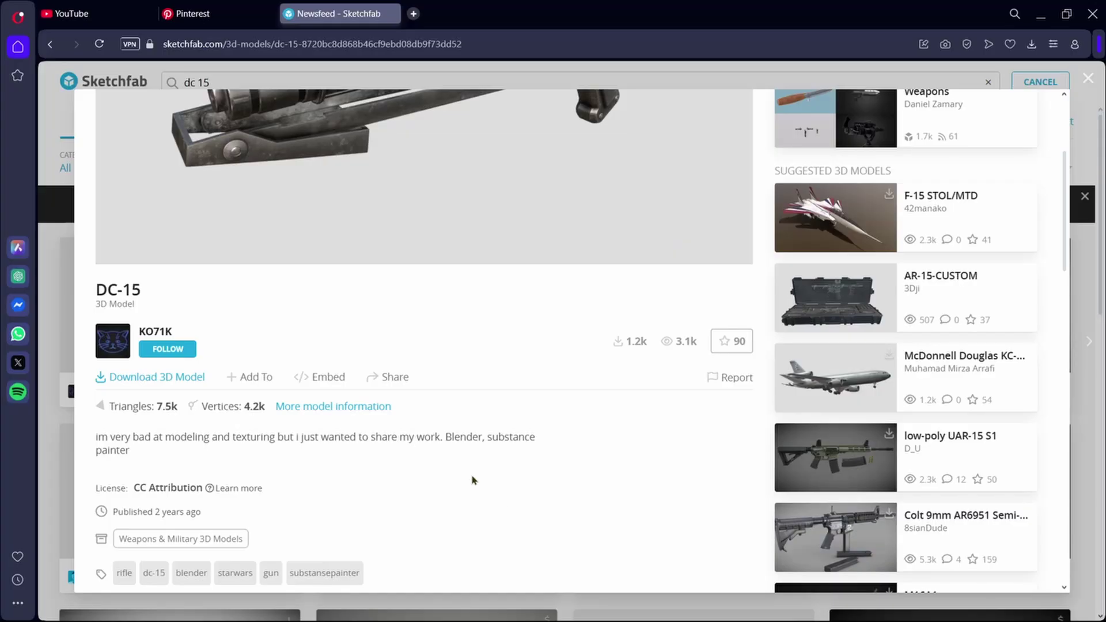
pyautogui.scroll(3, 469, 458)
pyautogui.scroll(-3, 301, 414)
pyautogui.click(148, 377)
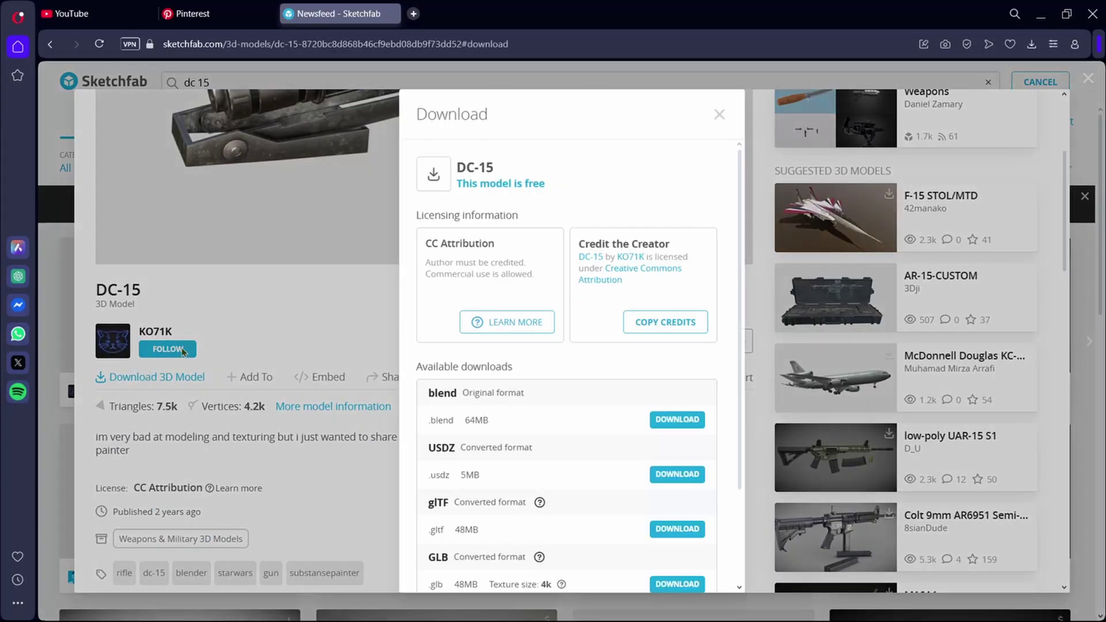
pyautogui.scroll(-3, 470, 390)
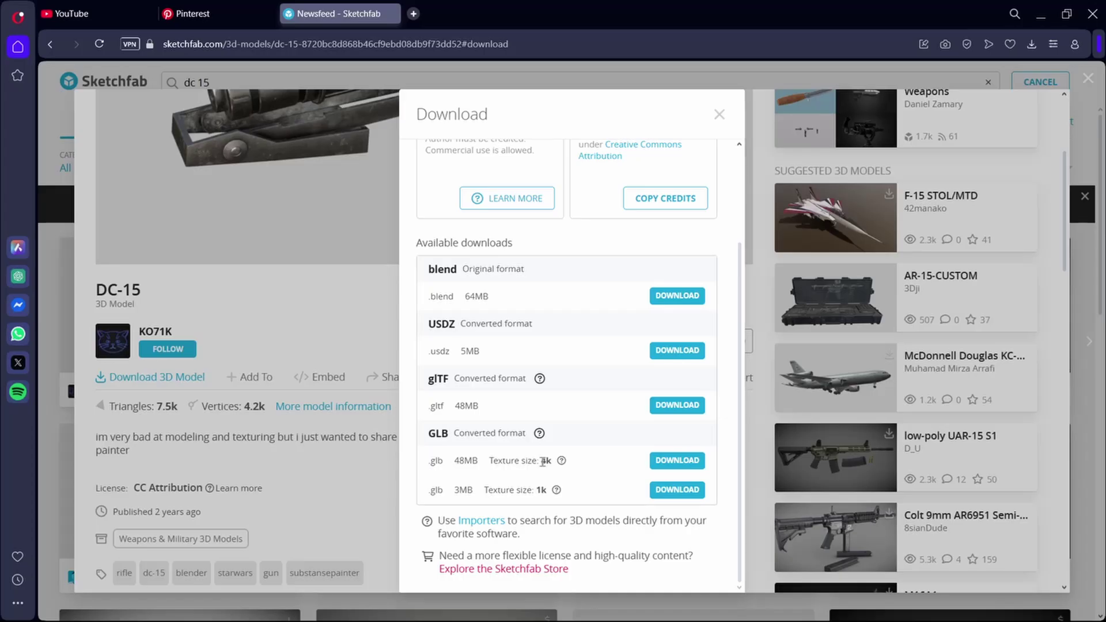
pyautogui.click(672, 460)
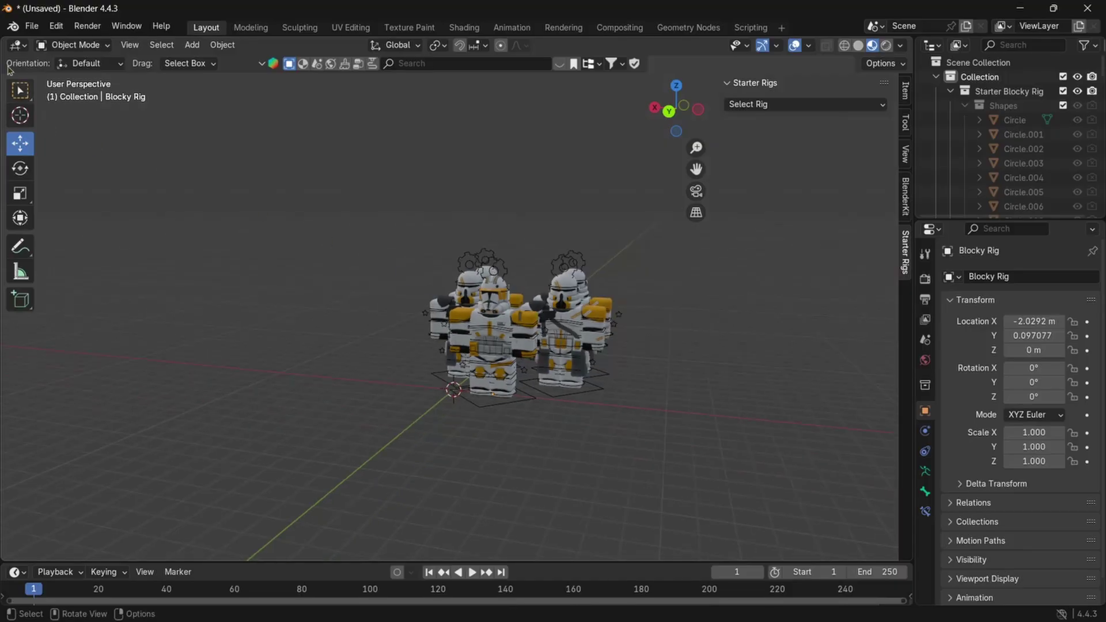
# - Switch to Blender and import dc-15.glb from the Downloads folder as a glTF 2.0 model
pyautogui.click(32, 27)
pyautogui.moveTo(60, 231)
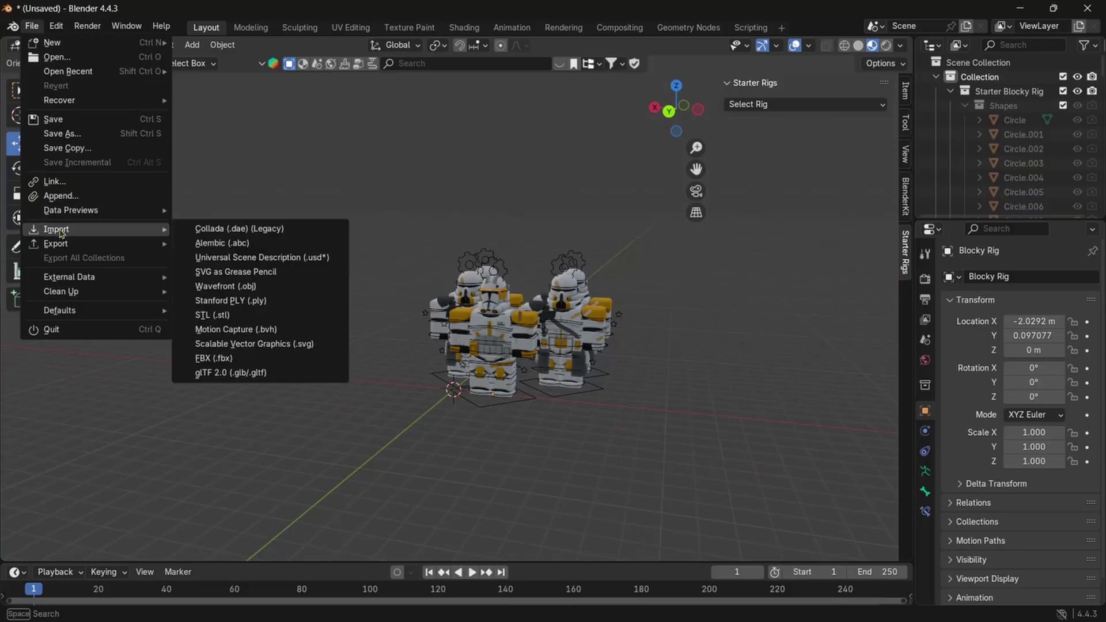
pyautogui.click(231, 373)
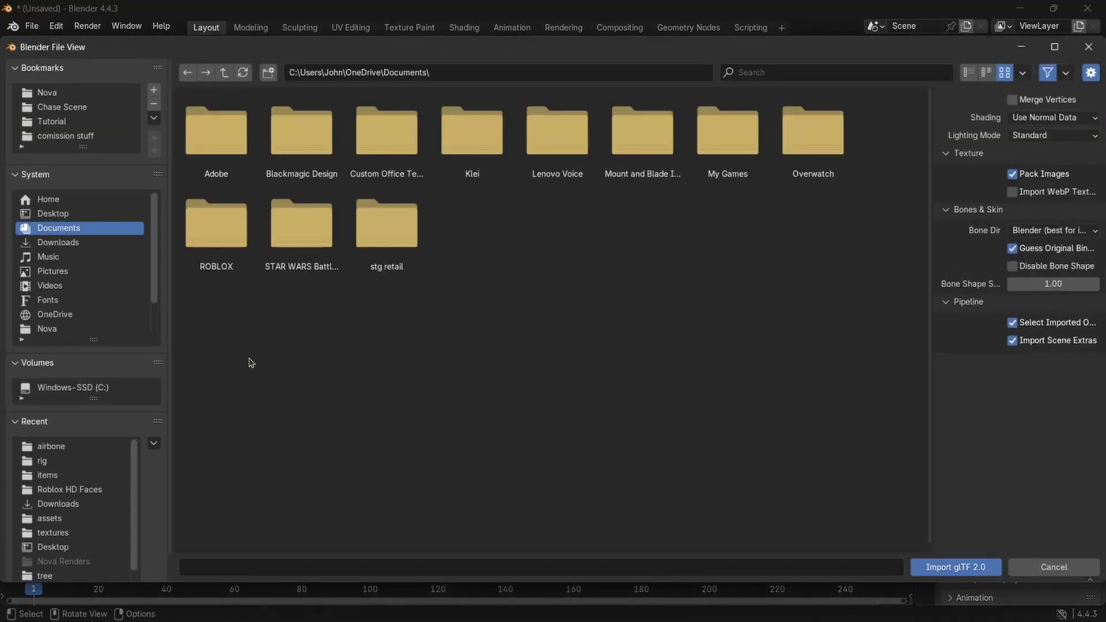
pyautogui.click(90, 243)
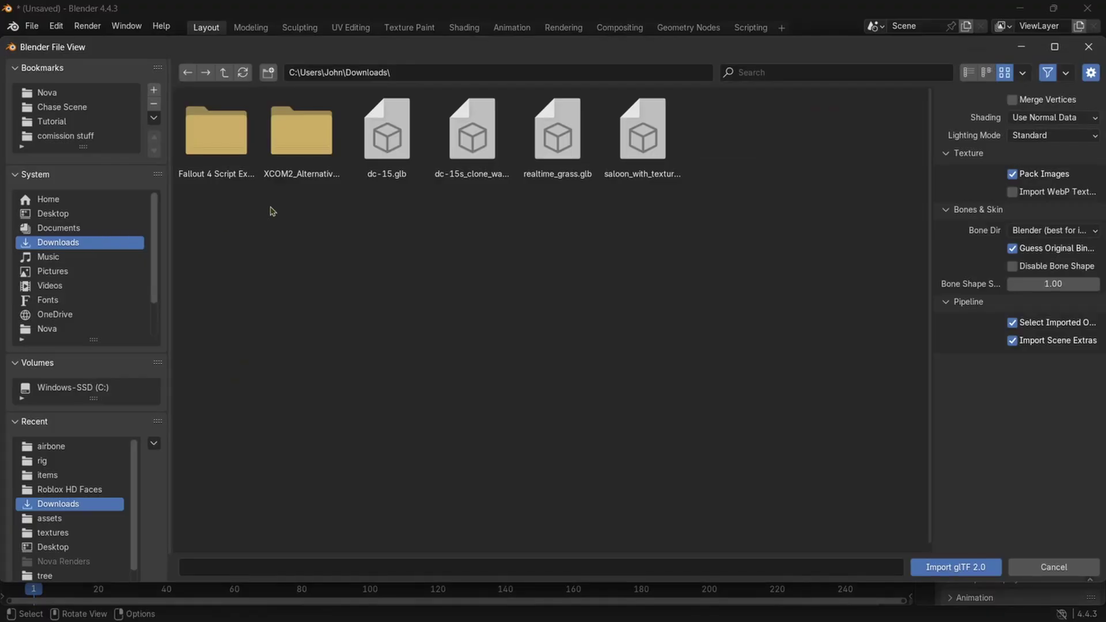
pyautogui.click(395, 134)
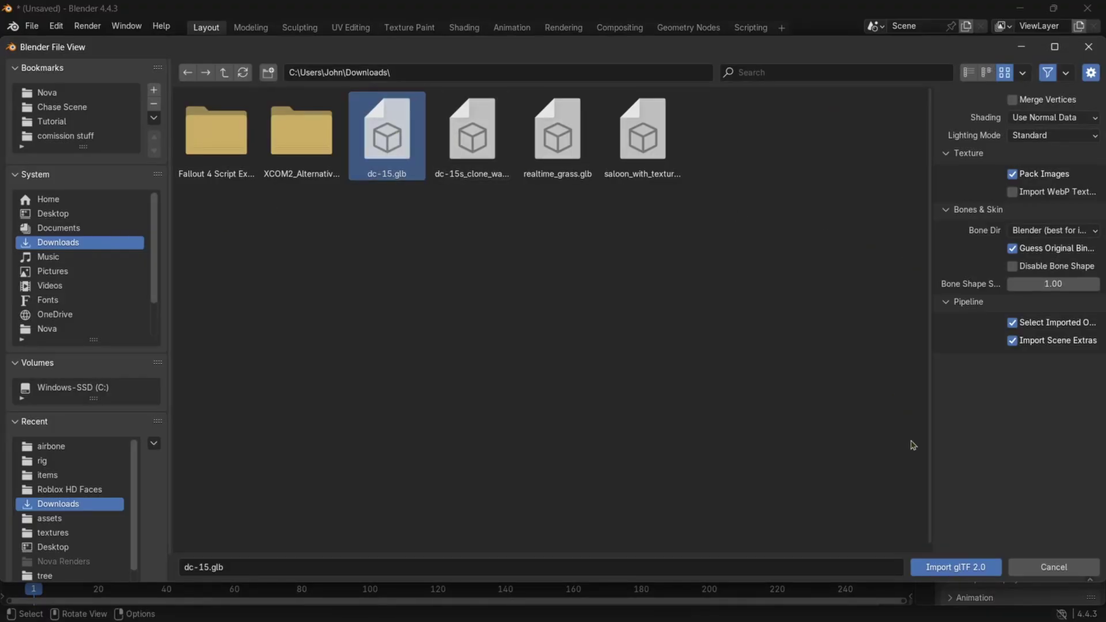
pyautogui.click(956, 567)
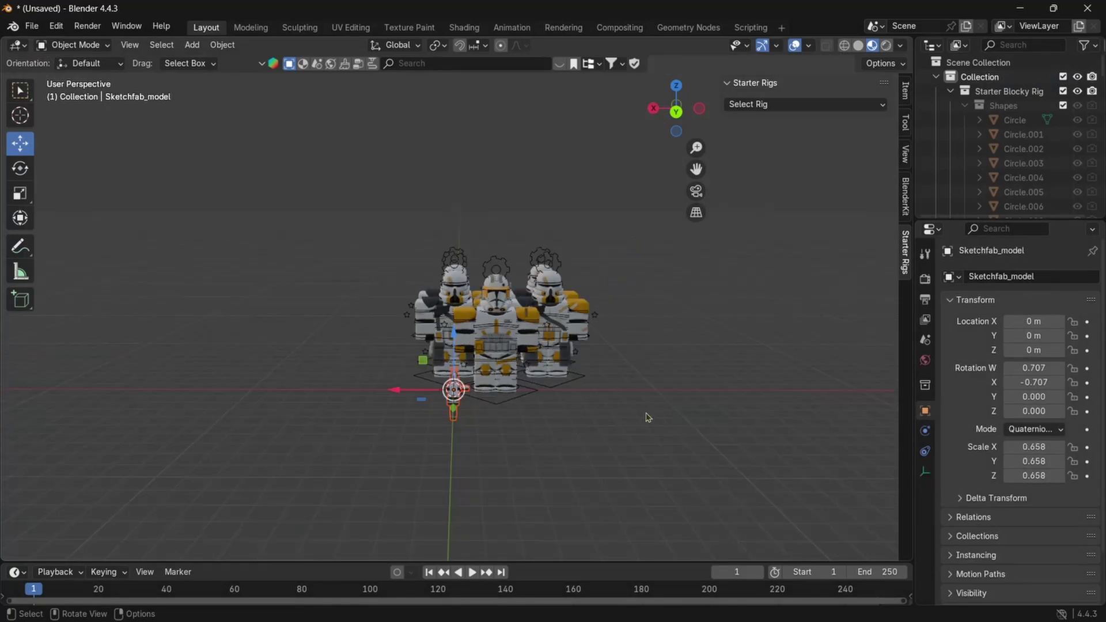
# - Move the imported blaster up beside the lead trooper, to about X -1.01 m, Y 1.14 m and Z 3.05 m
pyautogui.moveTo(647, 415); pyautogui.dragTo(501, 410, button='middle')
pyautogui.moveTo(464, 396); pyautogui.dragTo(461, 322)
pyautogui.moveTo(460, 323); pyautogui.dragTo(482, 355, button='middle')
pyautogui.moveTo(483, 355); pyautogui.dragTo(506, 342)
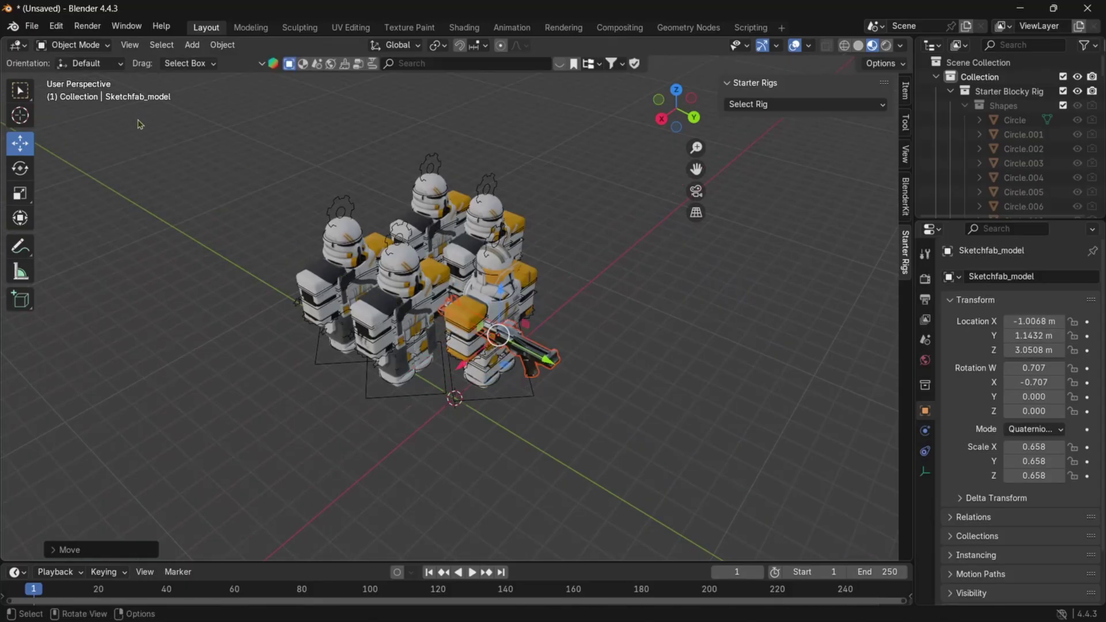
# - Rotate the blaster so it points across the front of the lead trooper
pyautogui.click(33, 27)
pyautogui.moveTo(650, 322); pyautogui.dragTo(475, 392, button='middle')
pyautogui.click(20, 168)
pyautogui.moveTo(475, 391); pyautogui.dragTo(253, 203)
pyautogui.moveTo(253, 202); pyautogui.dragTo(576, 374, button='middle')
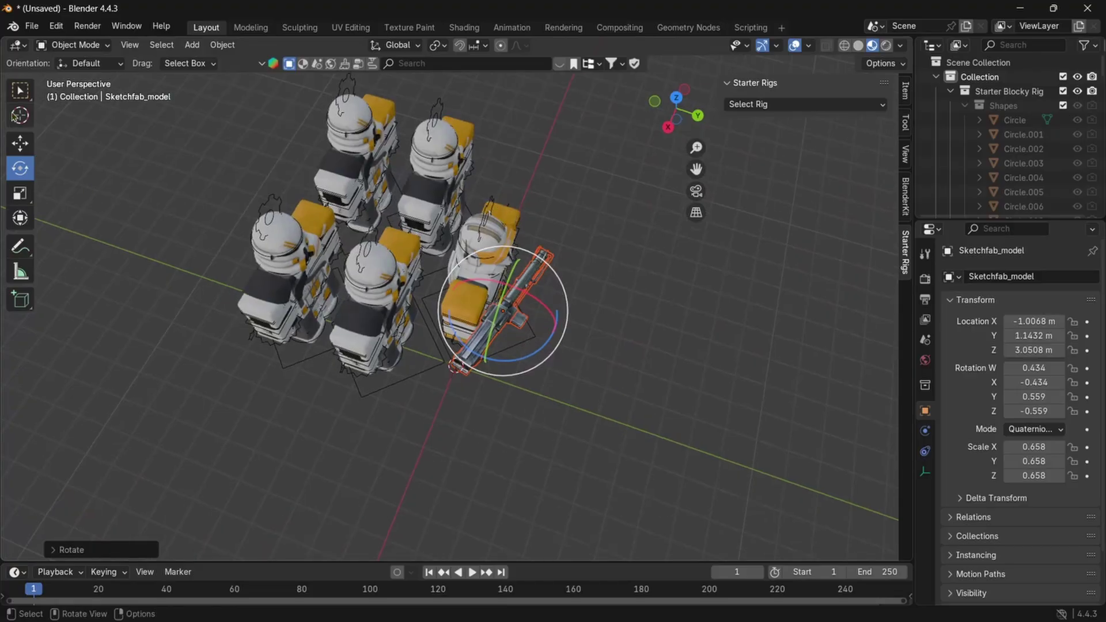
# - Move the blaster in front of the lead trooper's torso, to about X -1.84 m and Y 1.91 m
pyautogui.click(20, 143)
pyautogui.moveTo(483, 360); pyautogui.dragTo(521, 351)
pyautogui.moveTo(521, 351); pyautogui.dragTo(493, 291, button='middle')
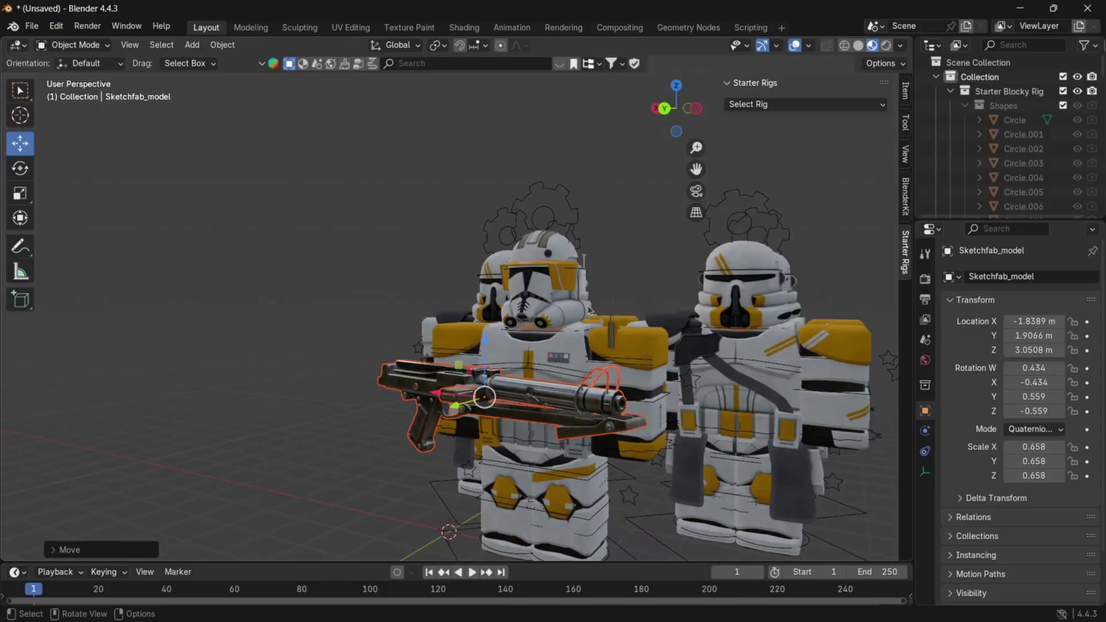
# - Scale the blaster down in two passes to about 0.325 so it fits the lead trooper
pyautogui.moveTo(591, 311); pyautogui.dragTo(580, 328, button='middle')
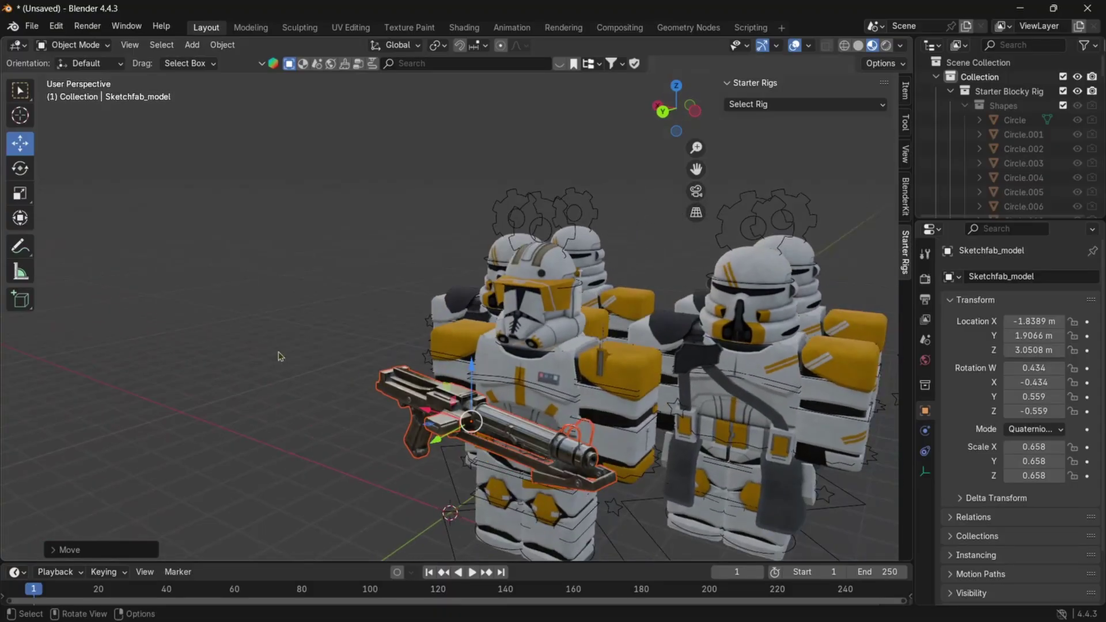
pyautogui.scroll(-3, 411, 299)
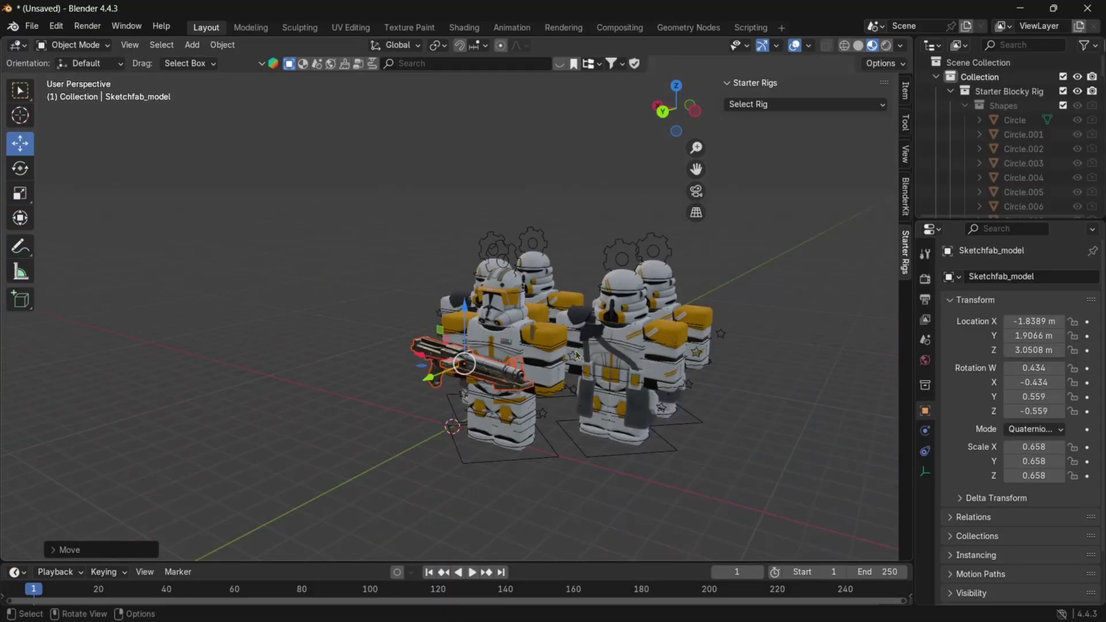
pyautogui.press('s')
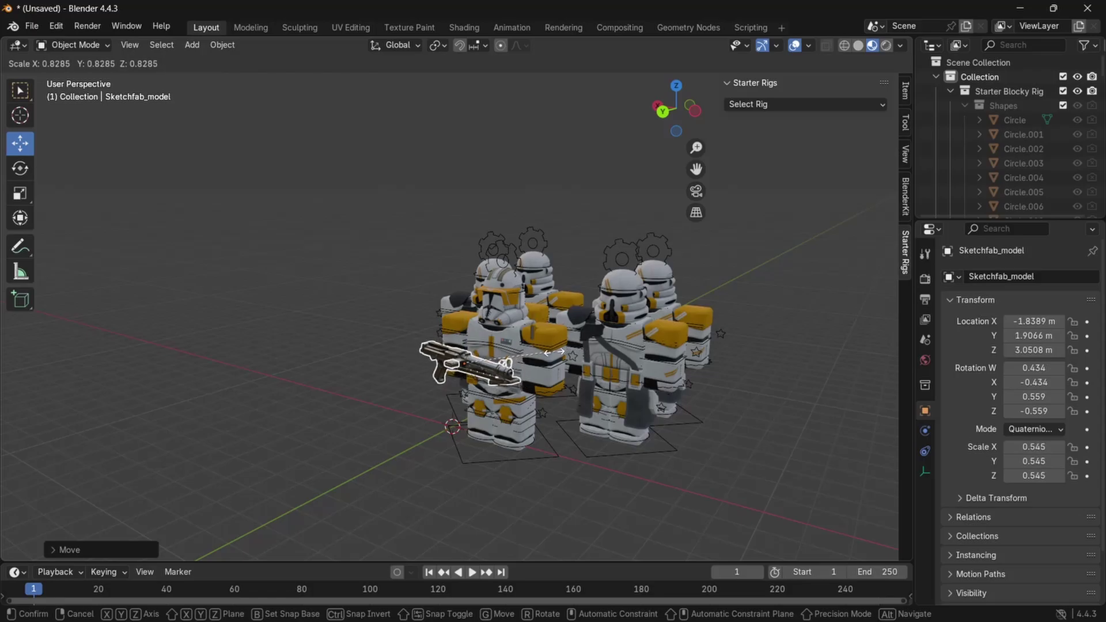
pyautogui.click(544, 355)
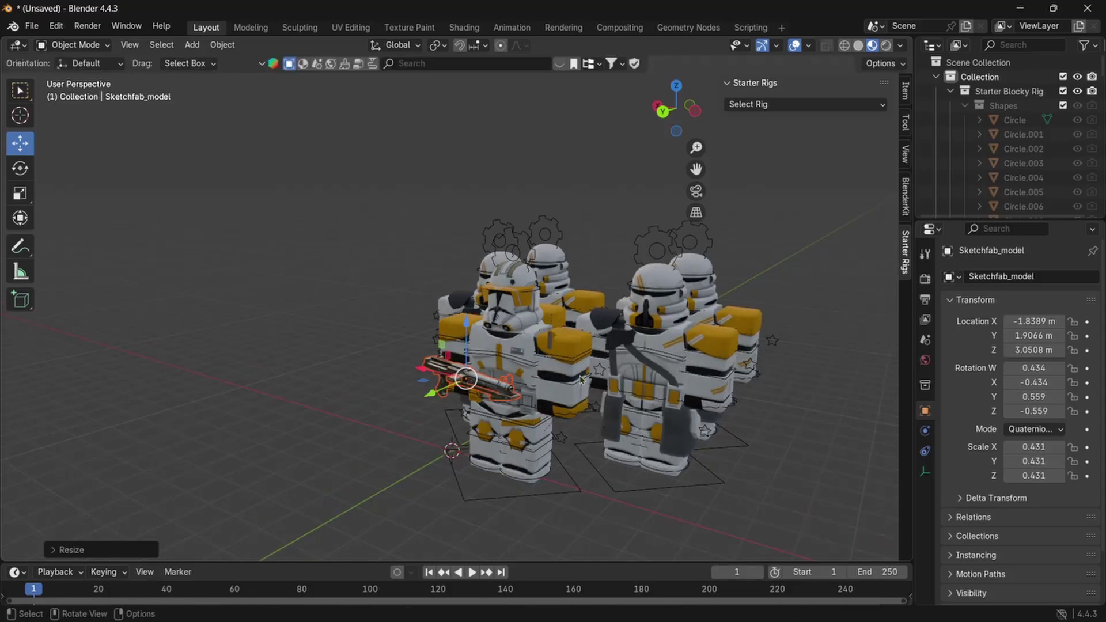
pyautogui.scroll(5, 545, 355)
pyautogui.moveTo(544, 355); pyautogui.dragTo(760, 352, button='middle')
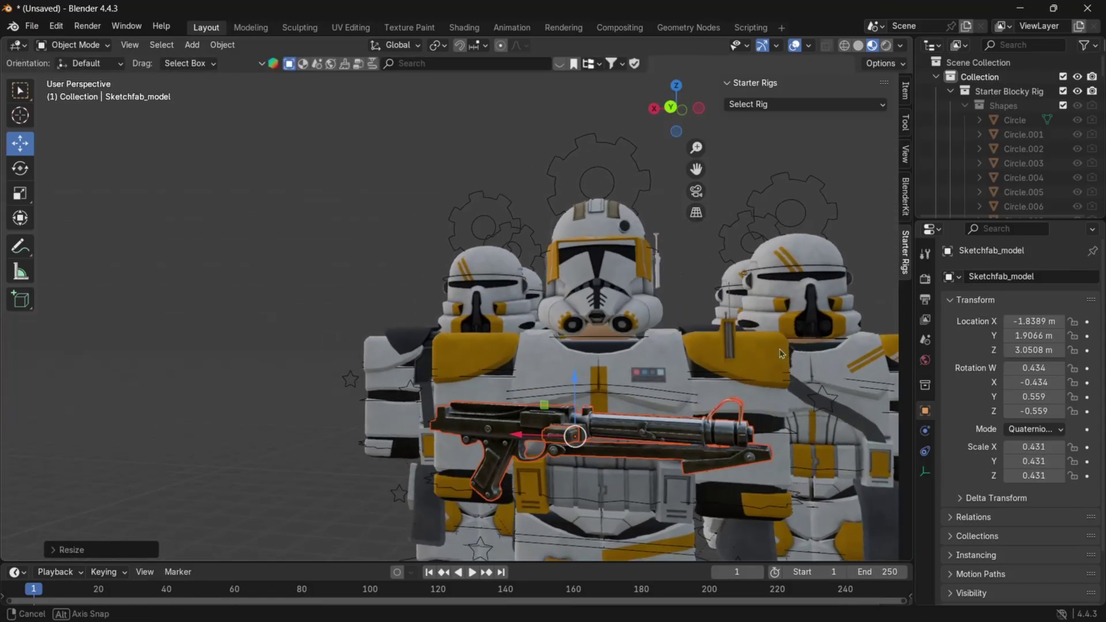
pyautogui.press('s')
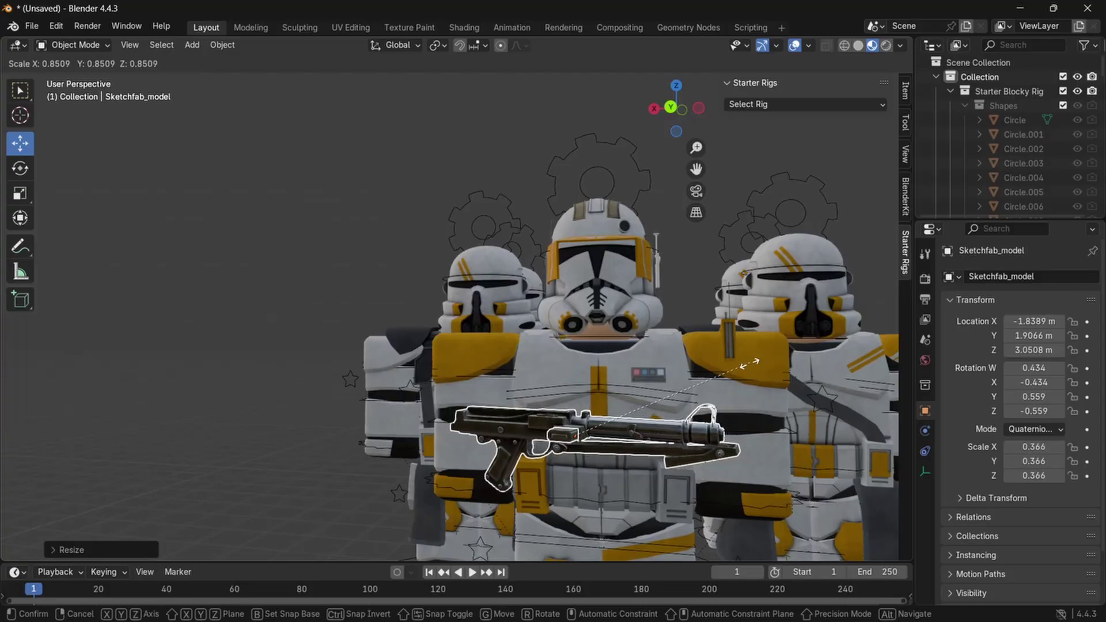
pyautogui.click(735, 377)
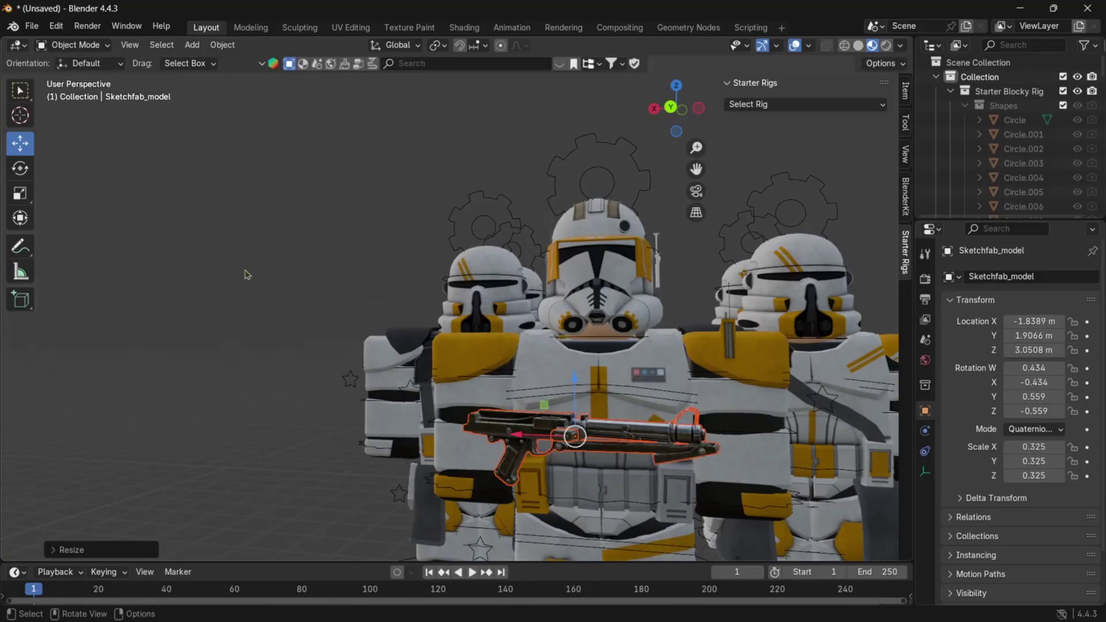
# - Rotate the scaled blaster further in front of the lead trooper and switch back to the Move tool
pyautogui.click(20, 168)
pyautogui.moveTo(586, 433); pyautogui.dragTo(563, 369)
pyautogui.moveTo(563, 369); pyautogui.dragTo(702, 403, button='middle')
pyautogui.click(20, 143)
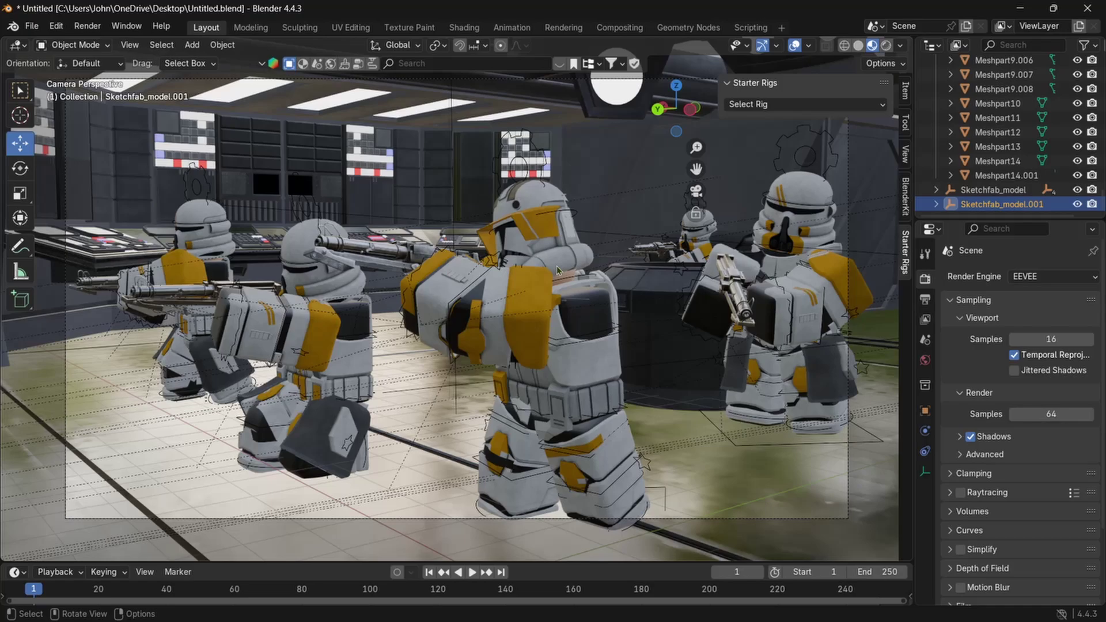
# - Duplicate the lead trooper's blaster and move the copy toward the neighbouring airborne trooper
pyautogui.click(395, 256)
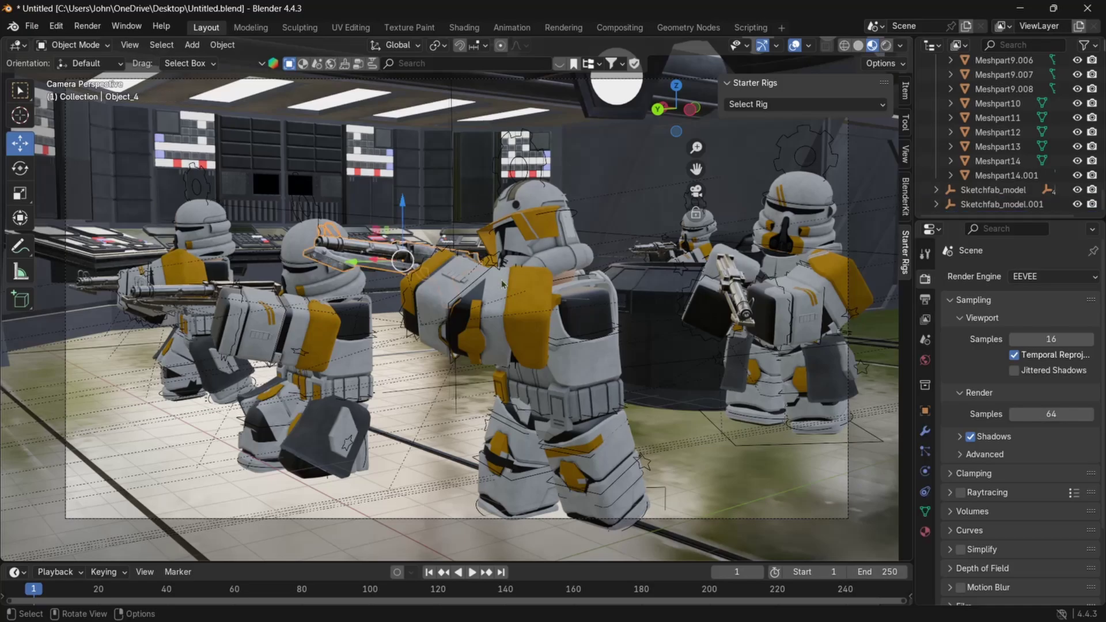
pyautogui.press('shift')
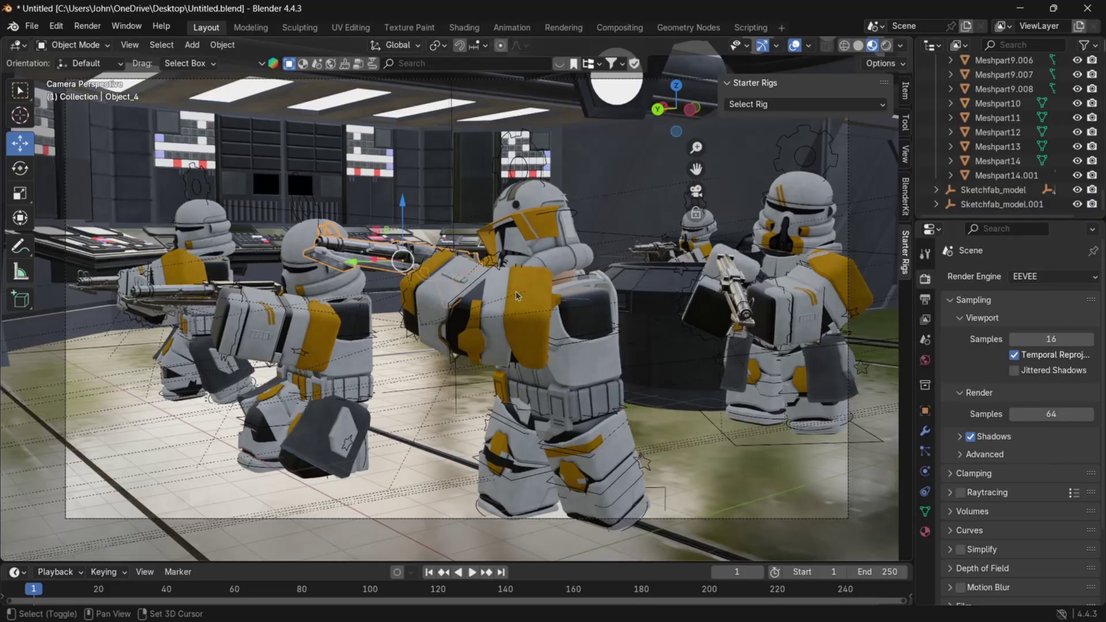
pyautogui.click(515, 296)
pyautogui.click(364, 255)
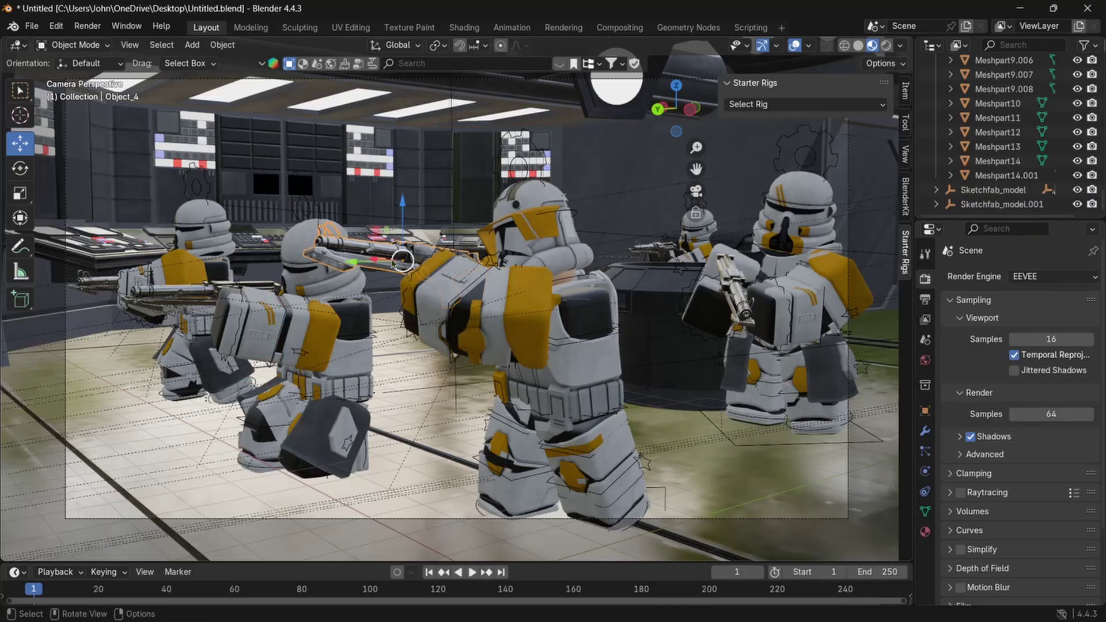
pyautogui.moveTo(363, 255); pyautogui.dragTo(454, 281, button='middle')
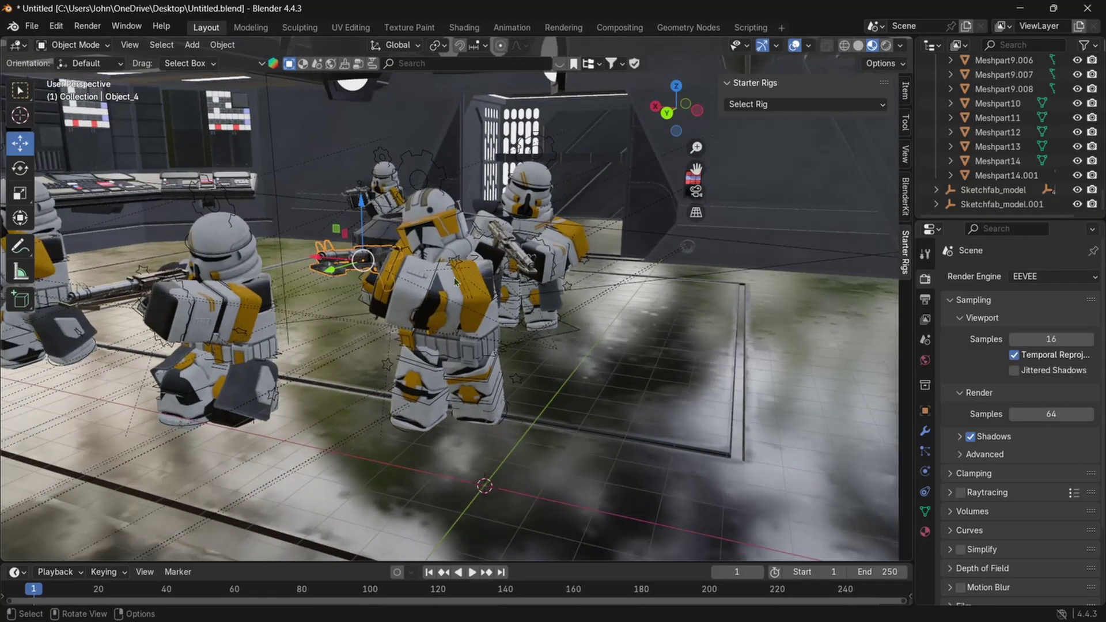
pyautogui.press('shift')
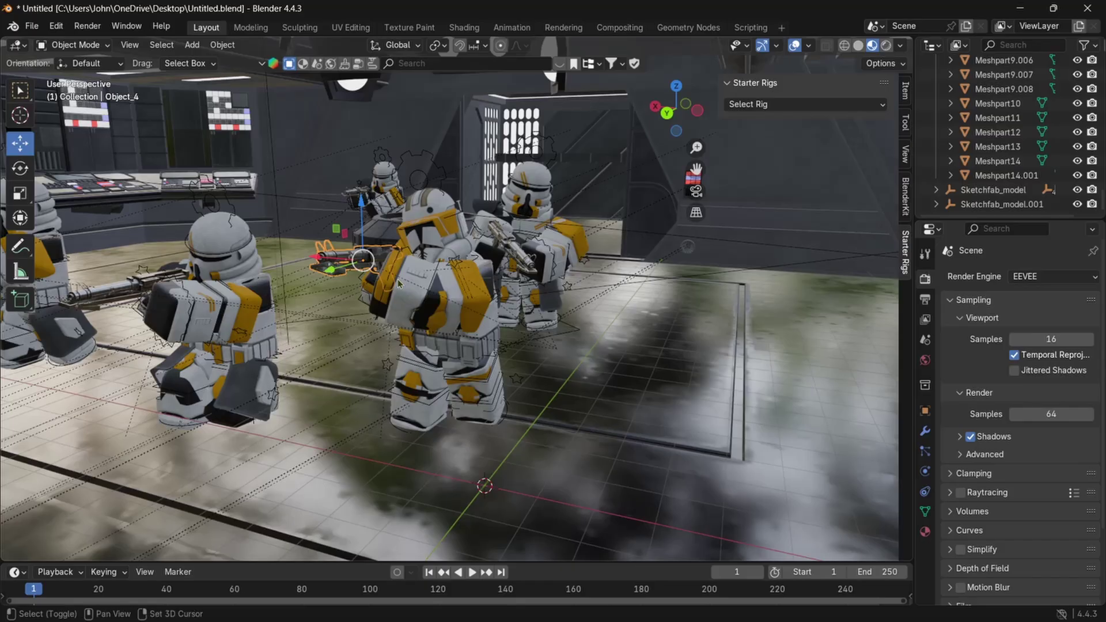
pyautogui.hotkey('shift', 'd')
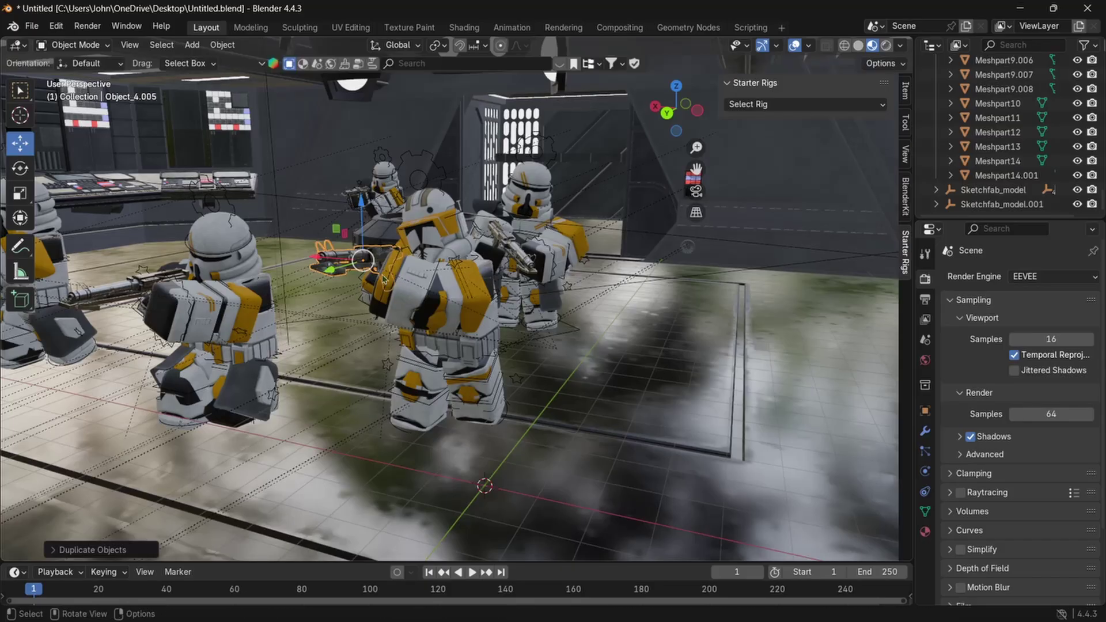
pyautogui.press('Escape')
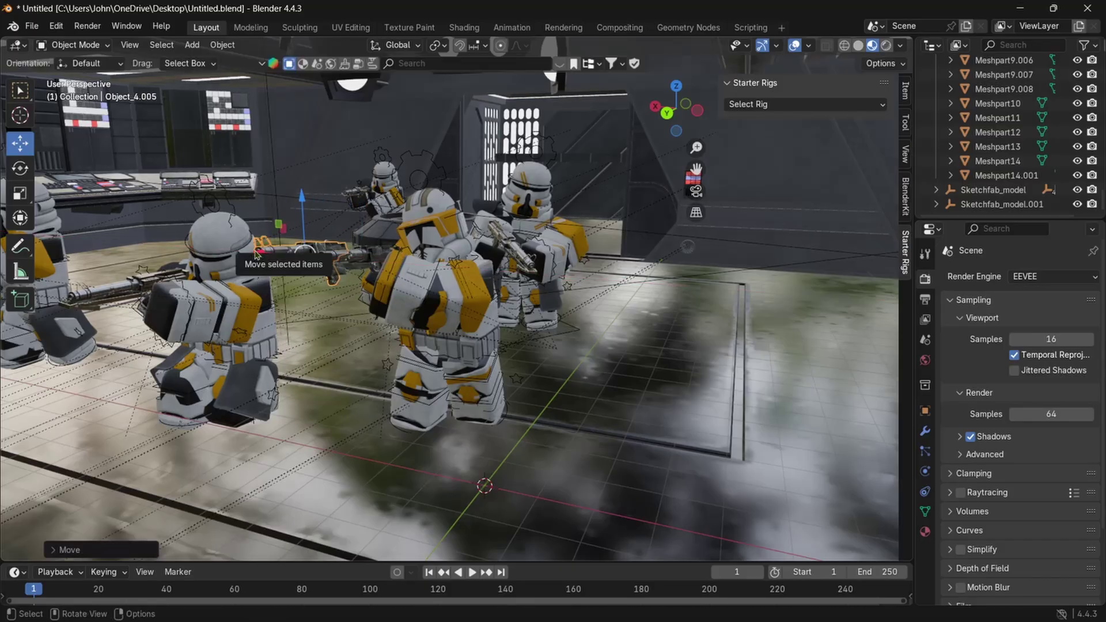
# - Delete the duplicated blaster and return to the camera view of the posed squad
pyautogui.press('Delete')
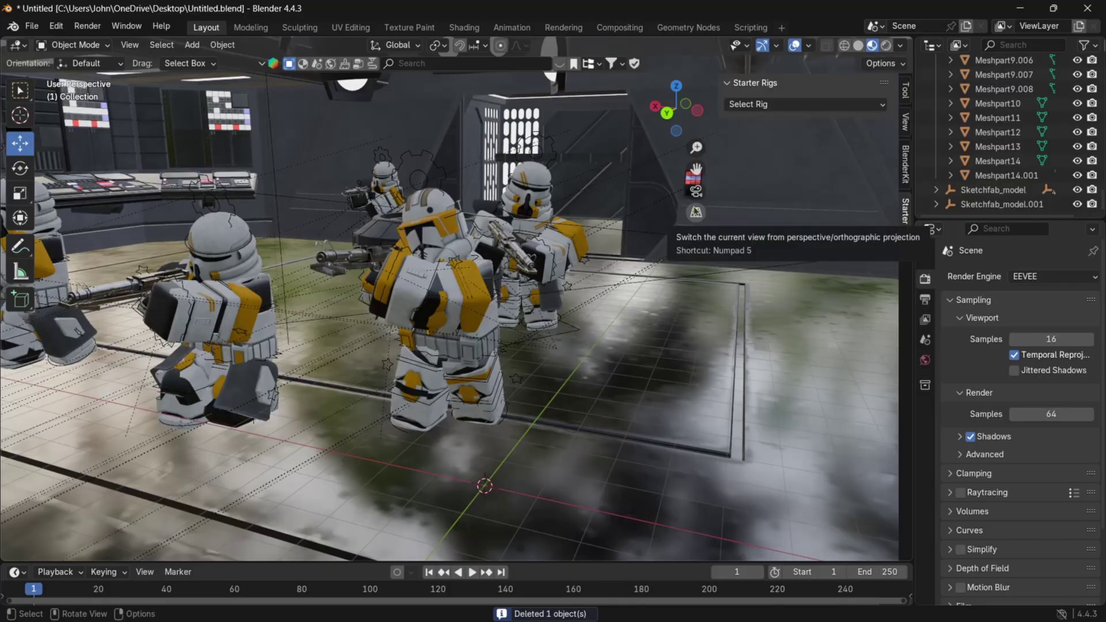
pyautogui.click(696, 192)
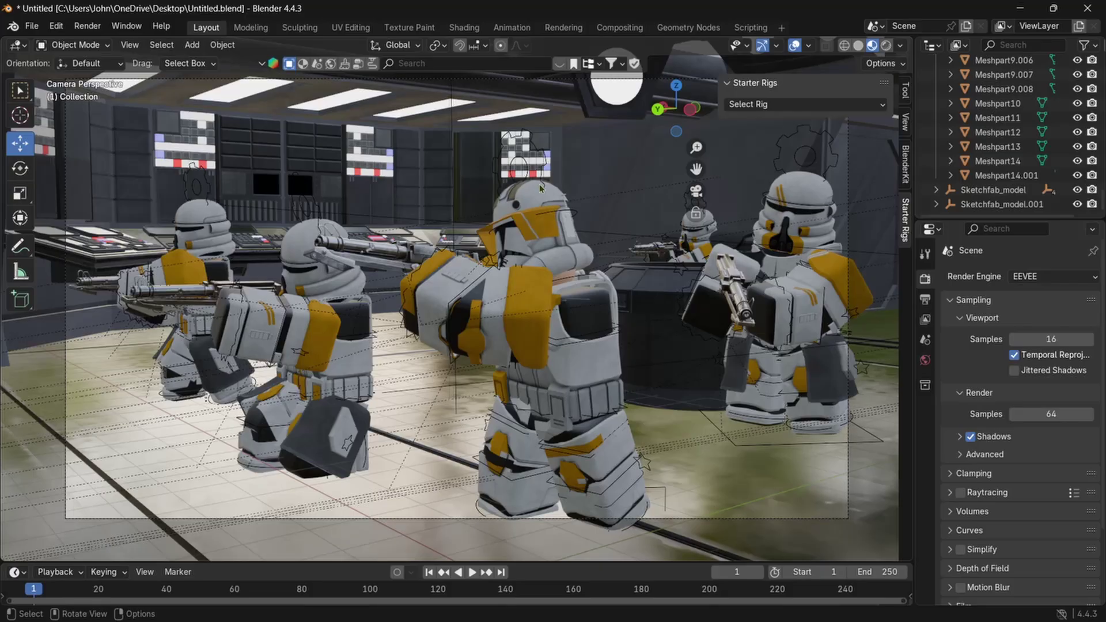
pyautogui.click(695, 192)
pyautogui.moveTo(684, 208)
pyautogui.mouseDown(button='middle')
pyautogui.moveTo(464, 262)
pyautogui.moveTo(666, 208)
pyautogui.mouseUp(button='middle')
pyautogui.click(695, 192)
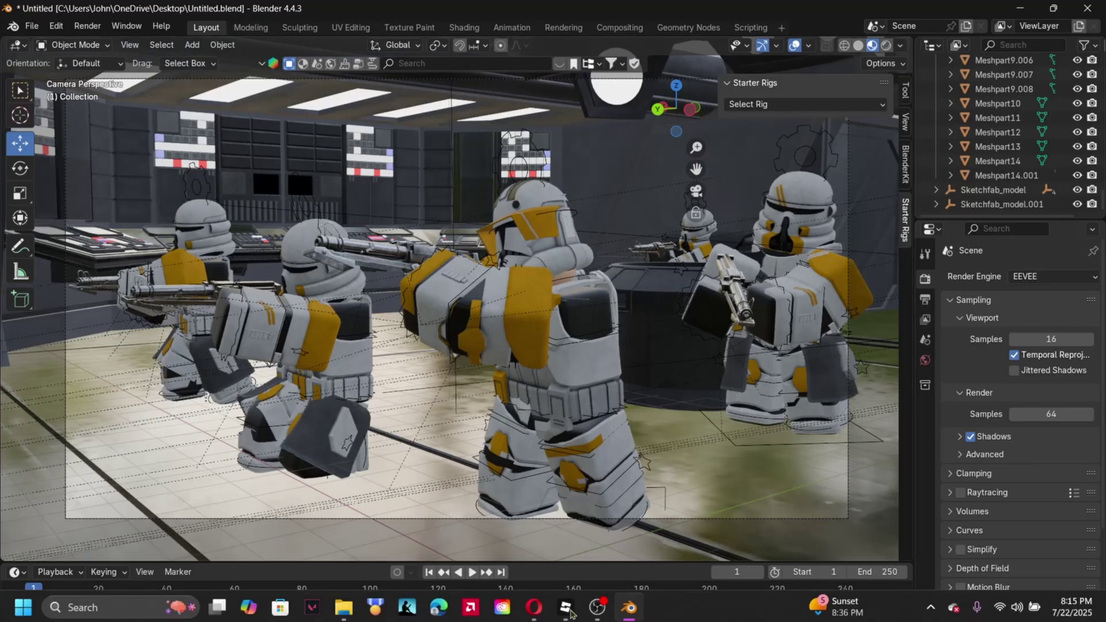
# - Switch to the browser to view the Star Destroyer Bridge model on Sketchfab, and return to Blender
pyautogui.click(537, 603)
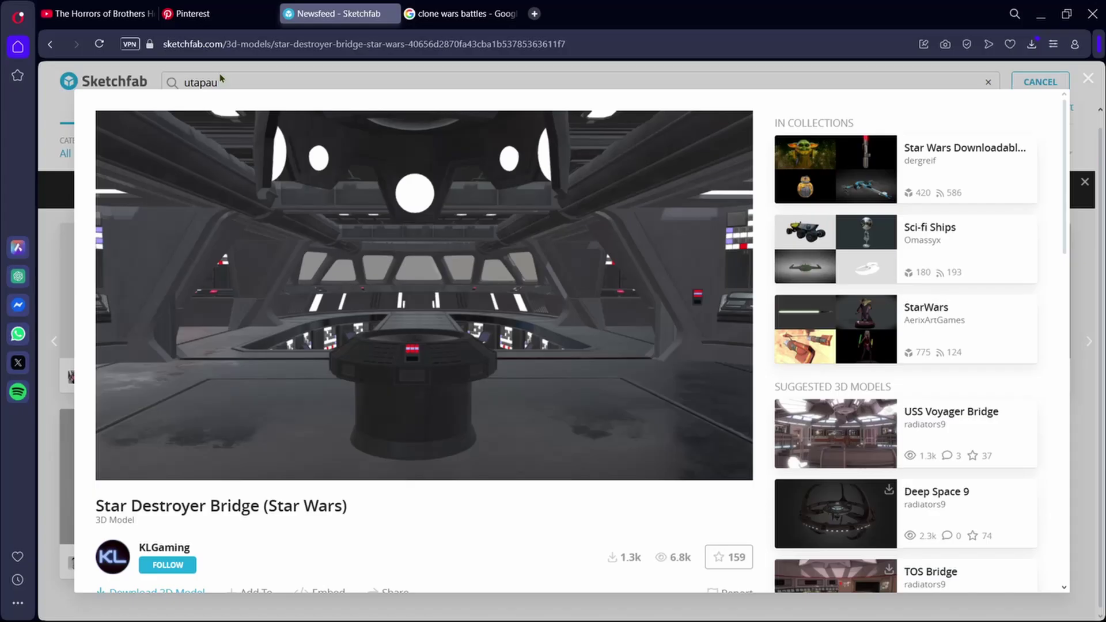
pyautogui.moveTo(599, 610)
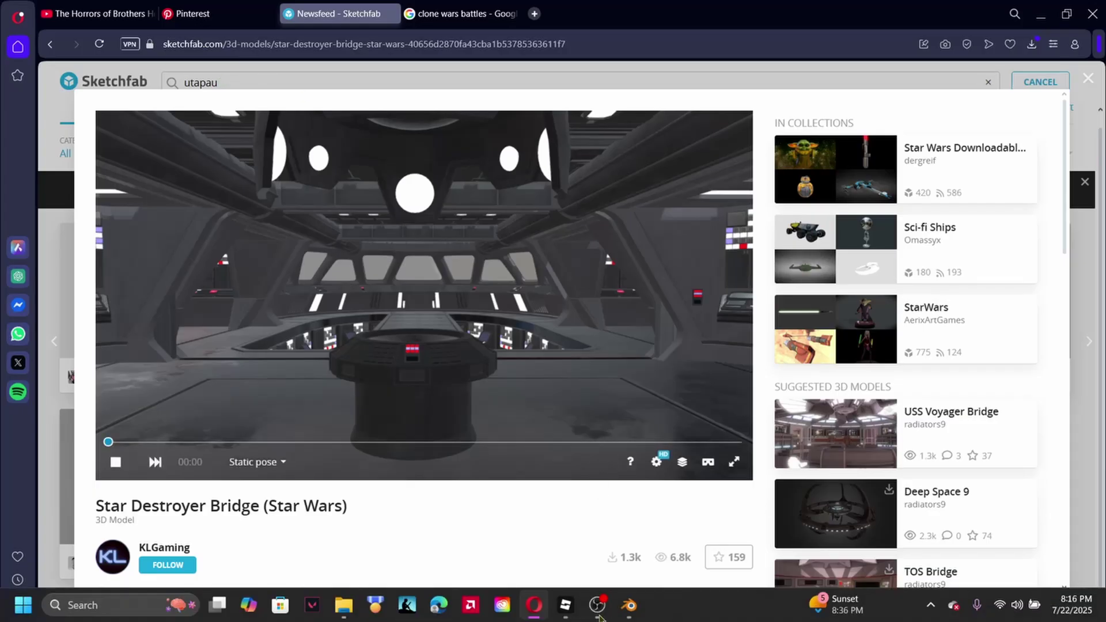
pyautogui.click(628, 604)
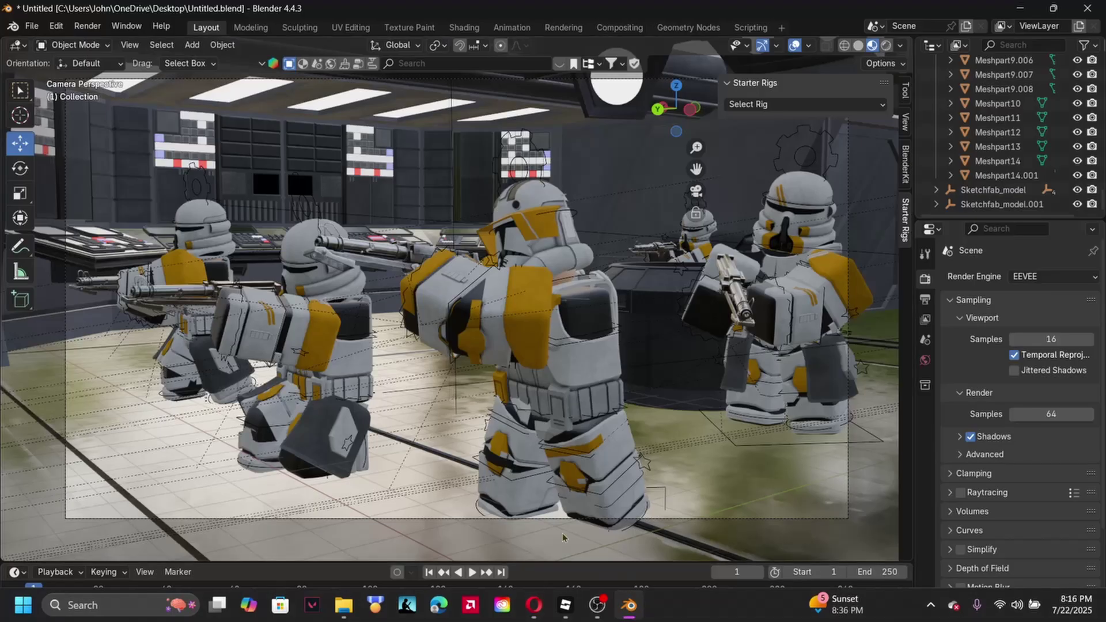
# - Inspect the Star Destroyer bridge around the posed squad from outside the camera, and return to the camera view
pyautogui.click(32, 26)
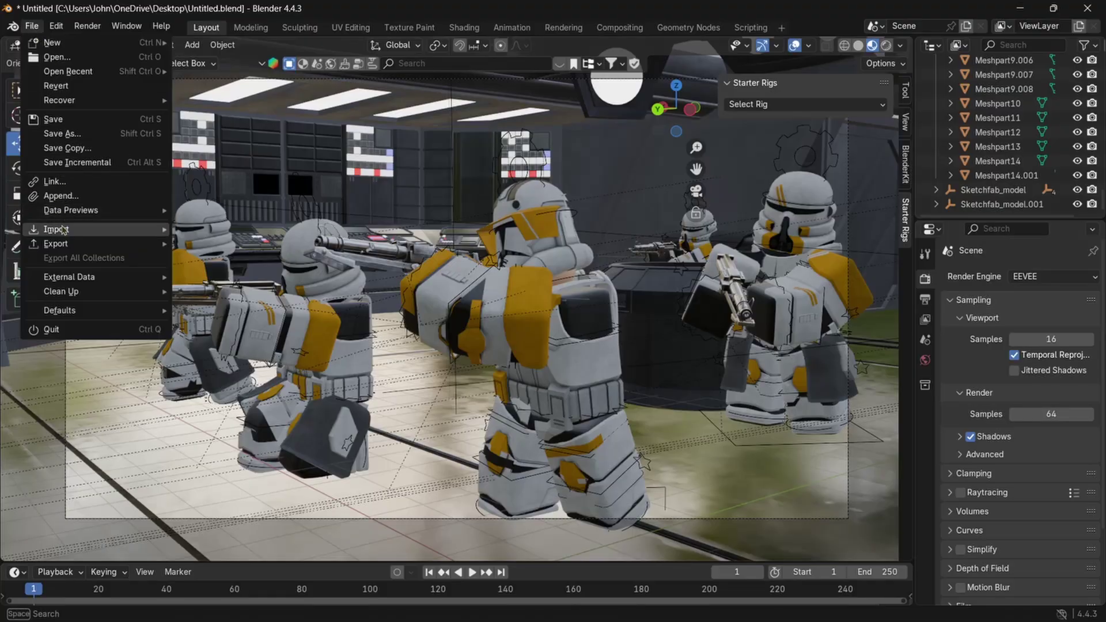
pyautogui.moveTo(64, 229)
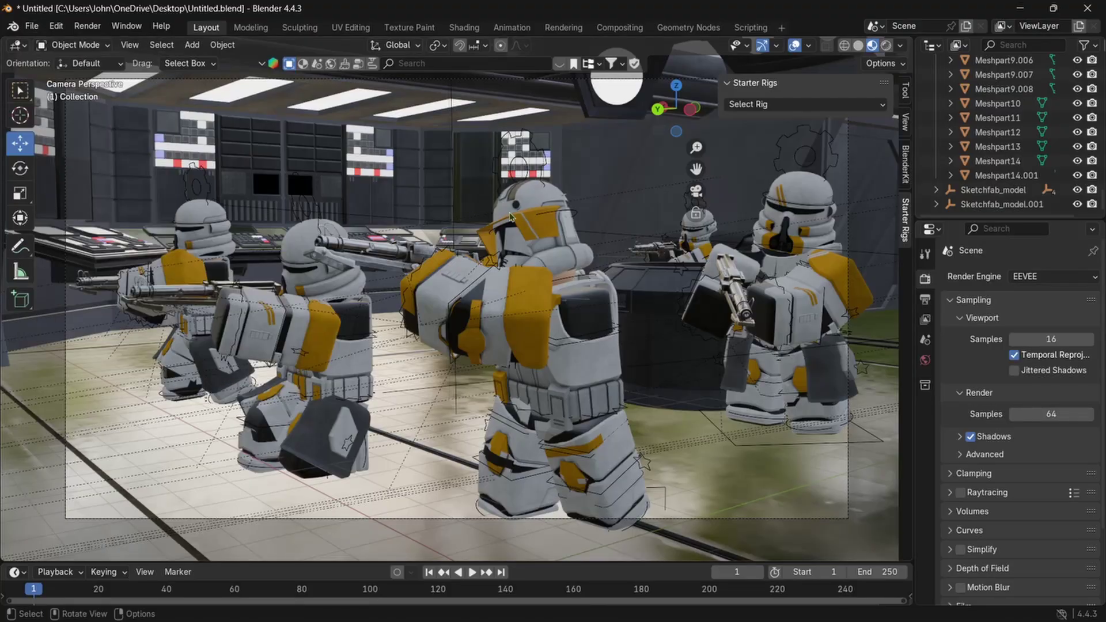
pyautogui.moveTo(517, 164); pyautogui.dragTo(590, 219, button='middle')
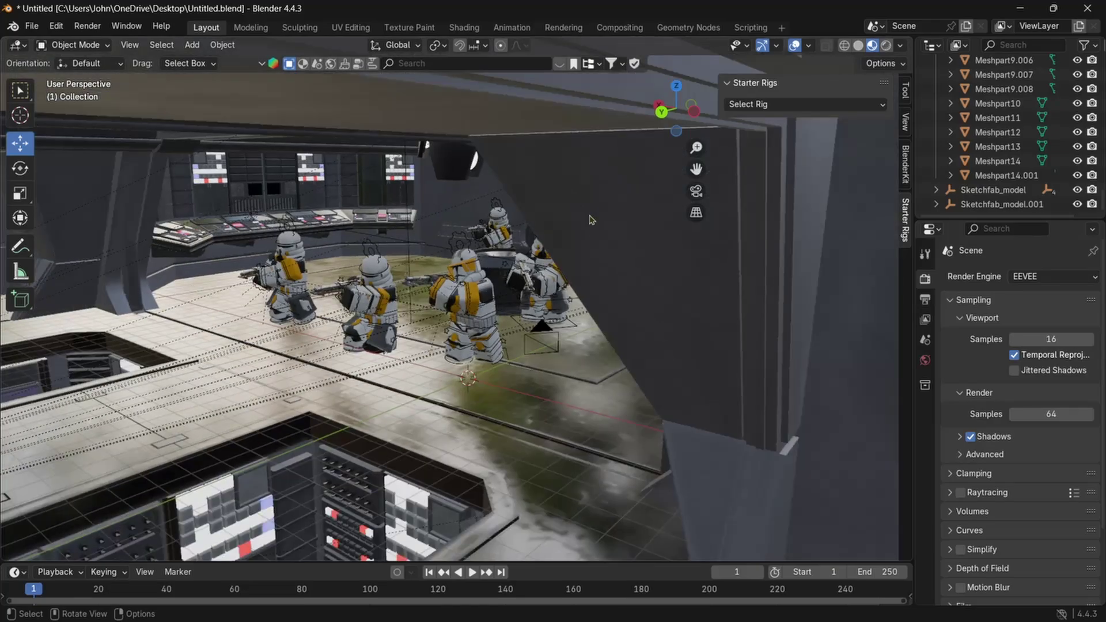
pyautogui.click(559, 262)
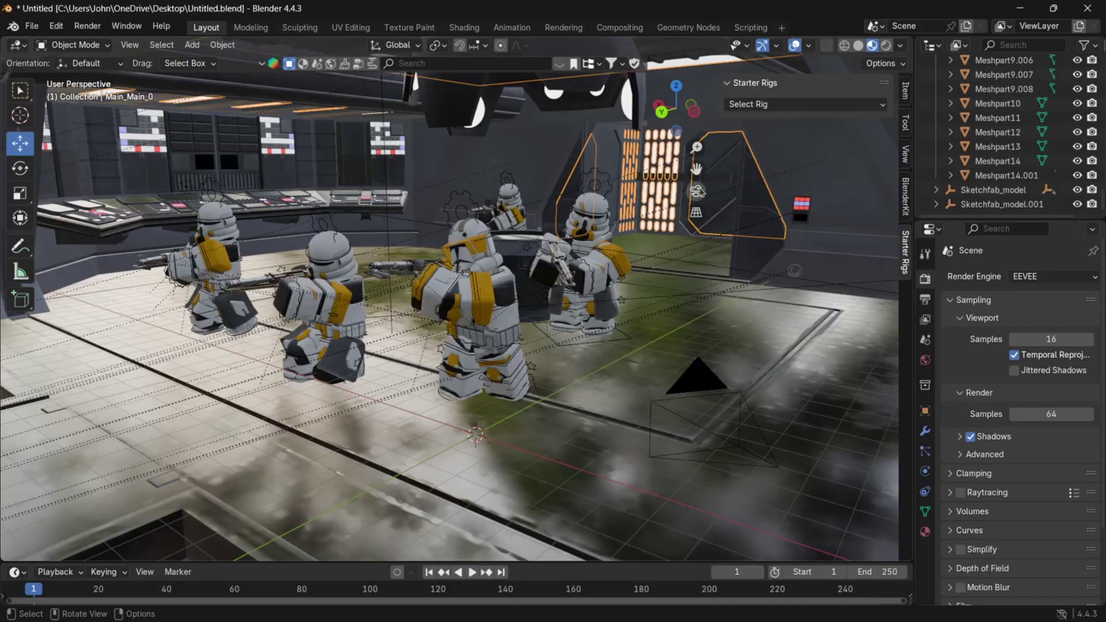
pyautogui.click(698, 191)
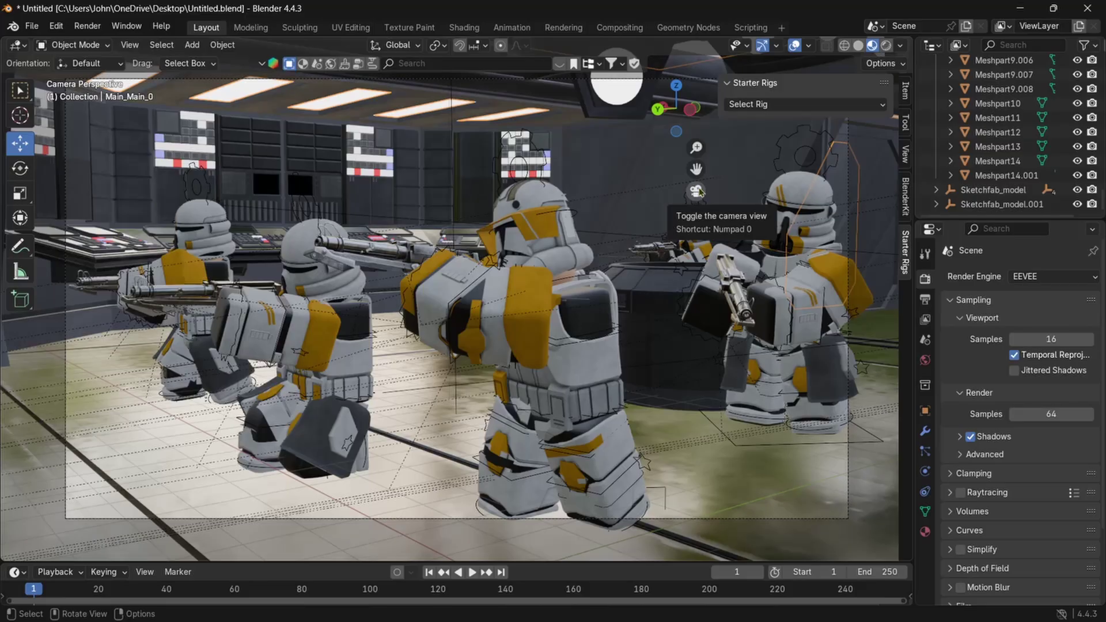
# - Set the render engine to Cycles, render the camera view and open the image commands for the render result
pyautogui.click(1025, 277)
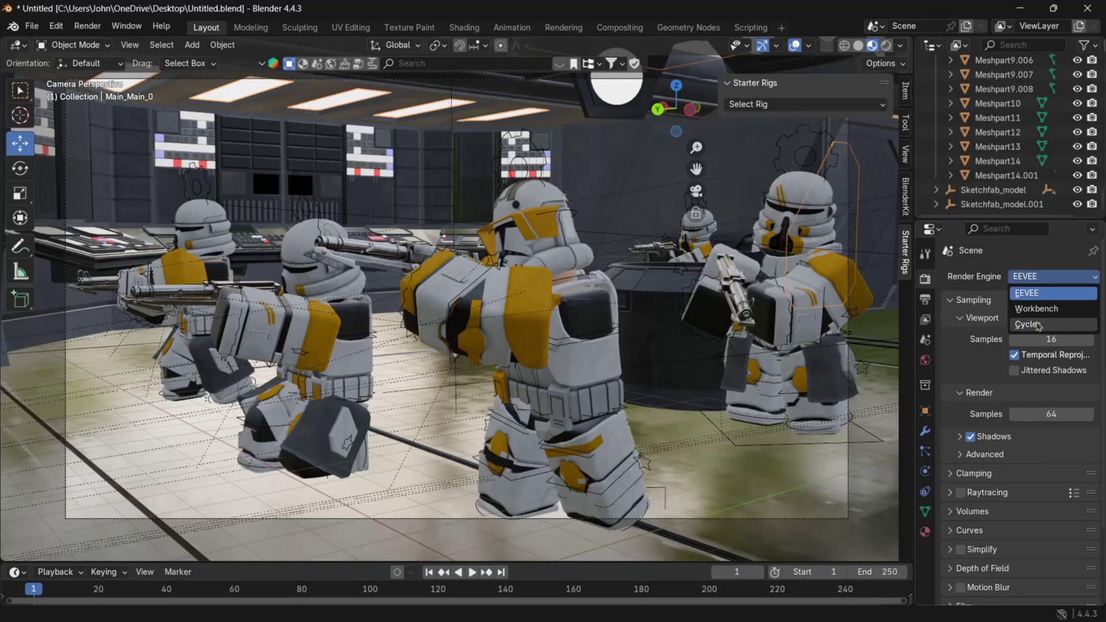
pyautogui.click(1035, 324)
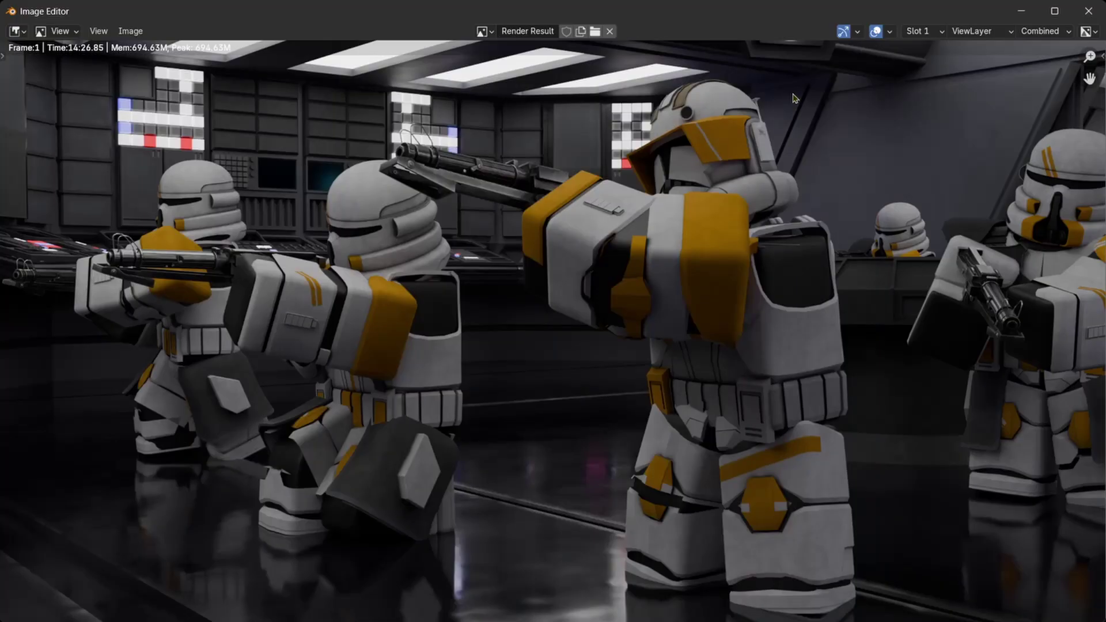
pyautogui.click(130, 30)
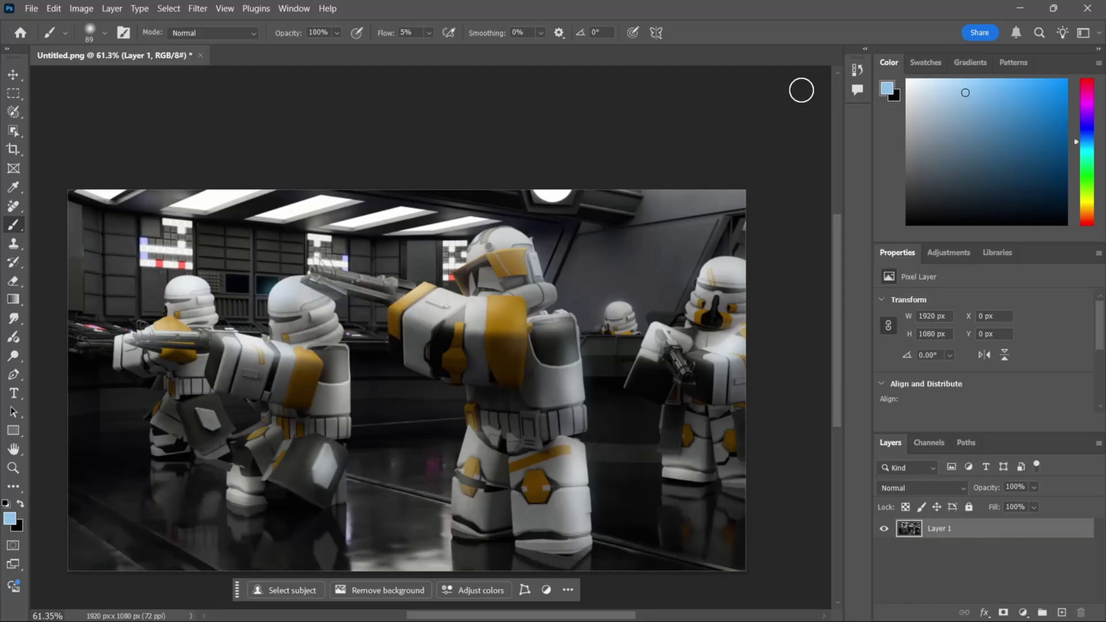
# - In Photoshop, select the four foreground troopers of the render together with the Object Selection tool
pyautogui.click(10, 134)
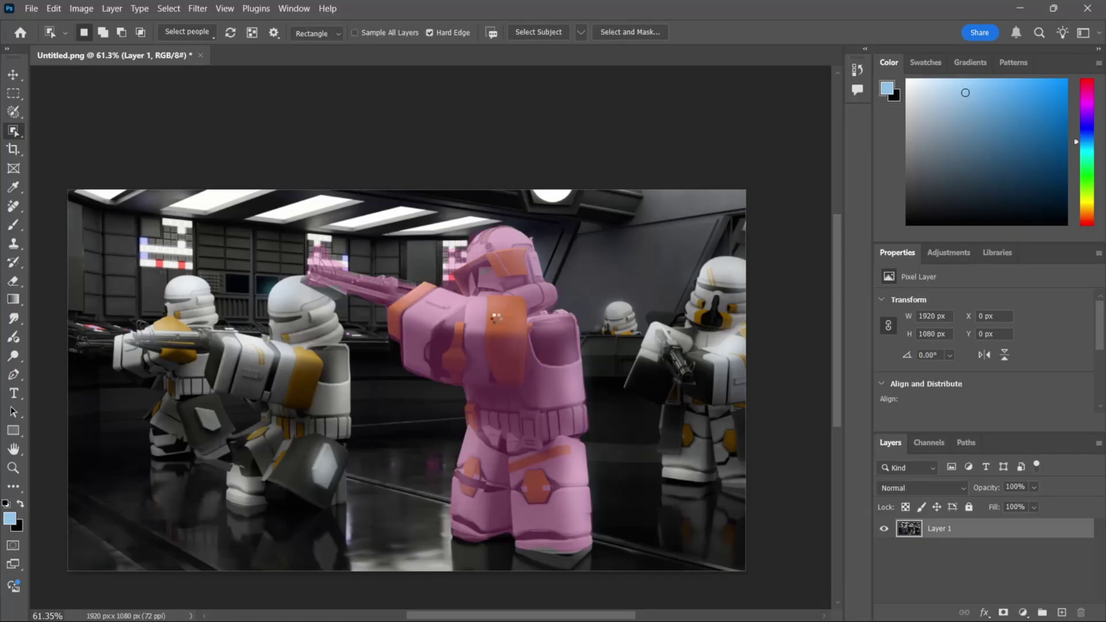
pyautogui.click(476, 324)
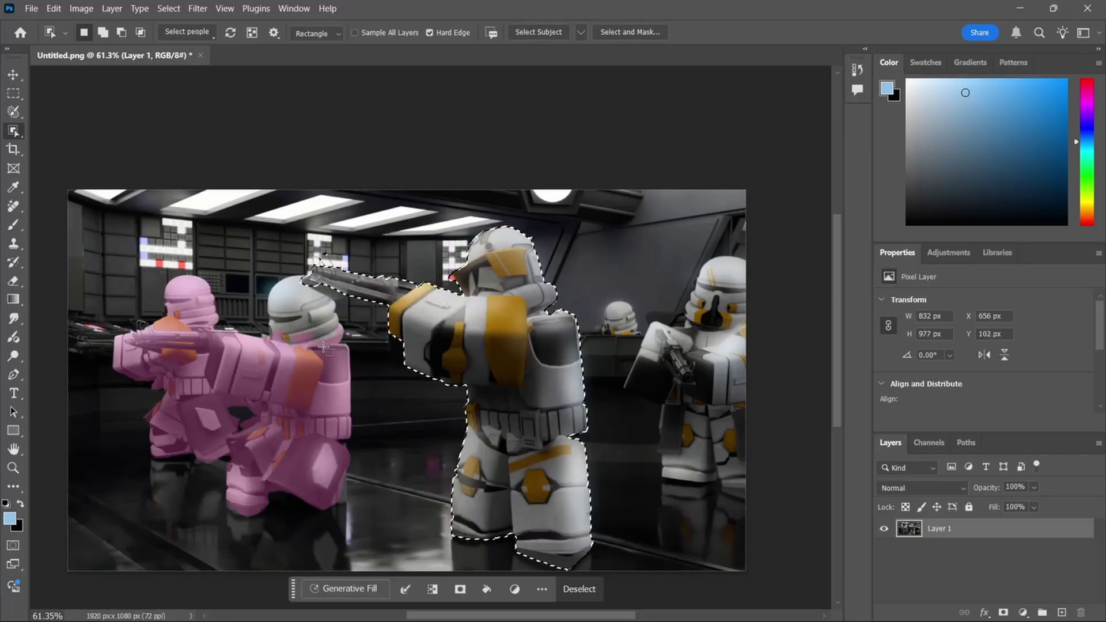
pyautogui.click(323, 347)
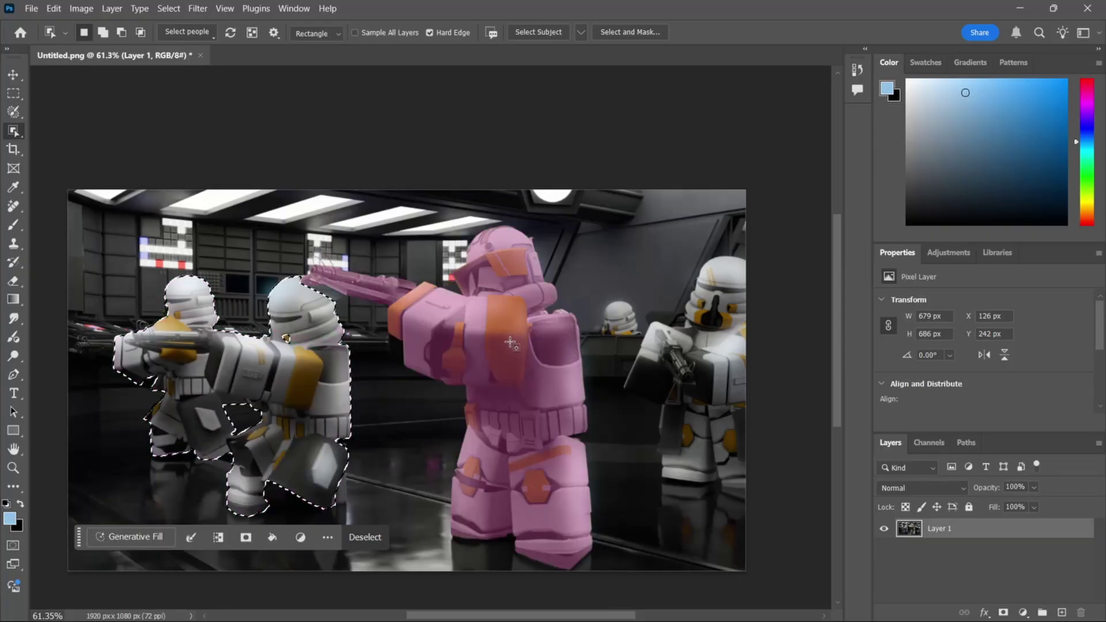
pyautogui.keyDown('shift'); pyautogui.click(510, 343); pyautogui.keyUp('shift')
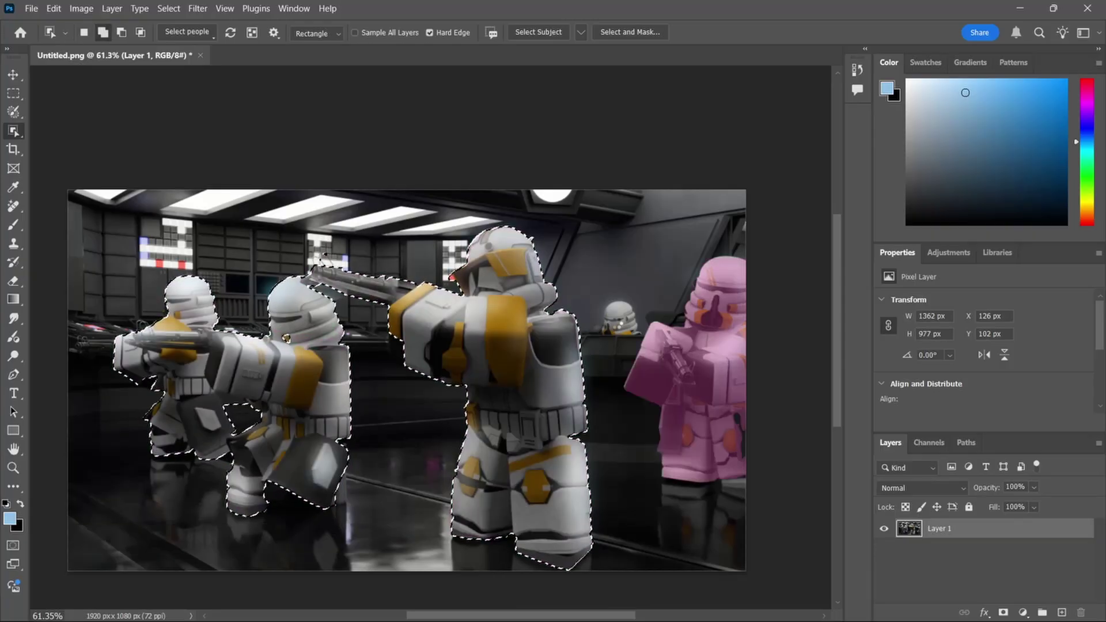
pyautogui.keyDown('shift'); pyautogui.click(680, 357); pyautogui.keyUp('shift')
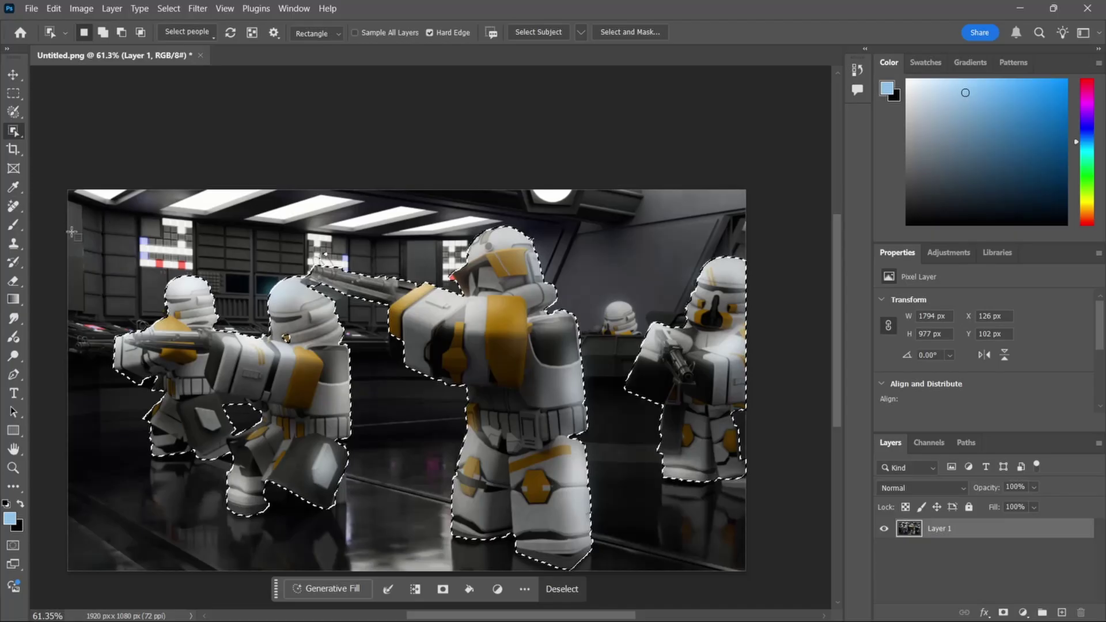
# - Add a new layer above the render, mask it to the troopers' outlines and make the layer's pixels active for painting
pyautogui.click(1062, 612)
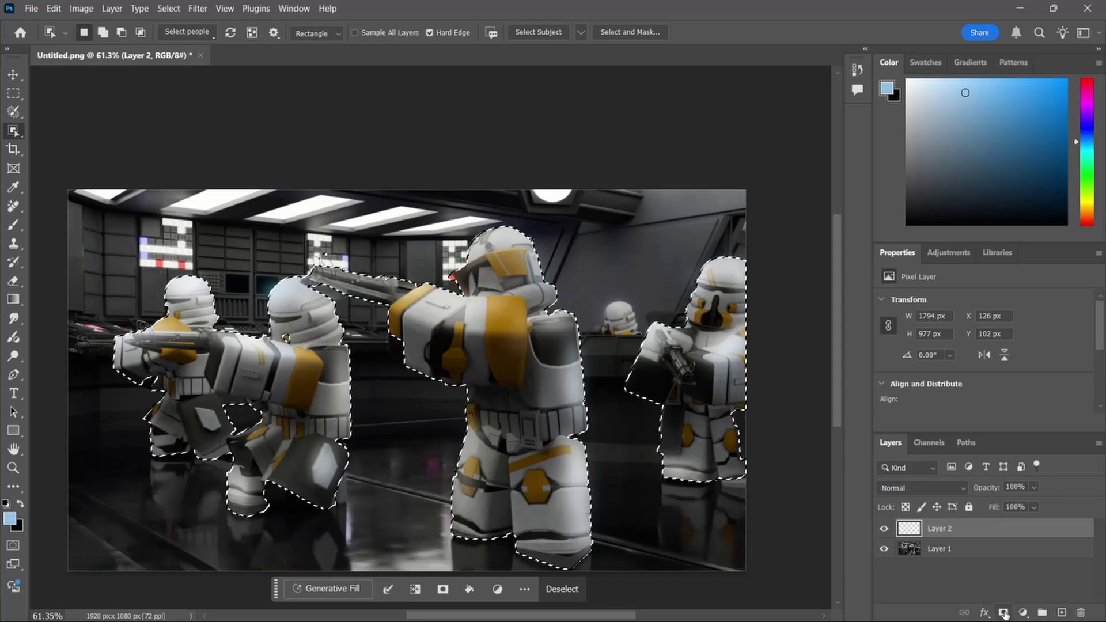
pyautogui.hotkey('ctrl', 'd')
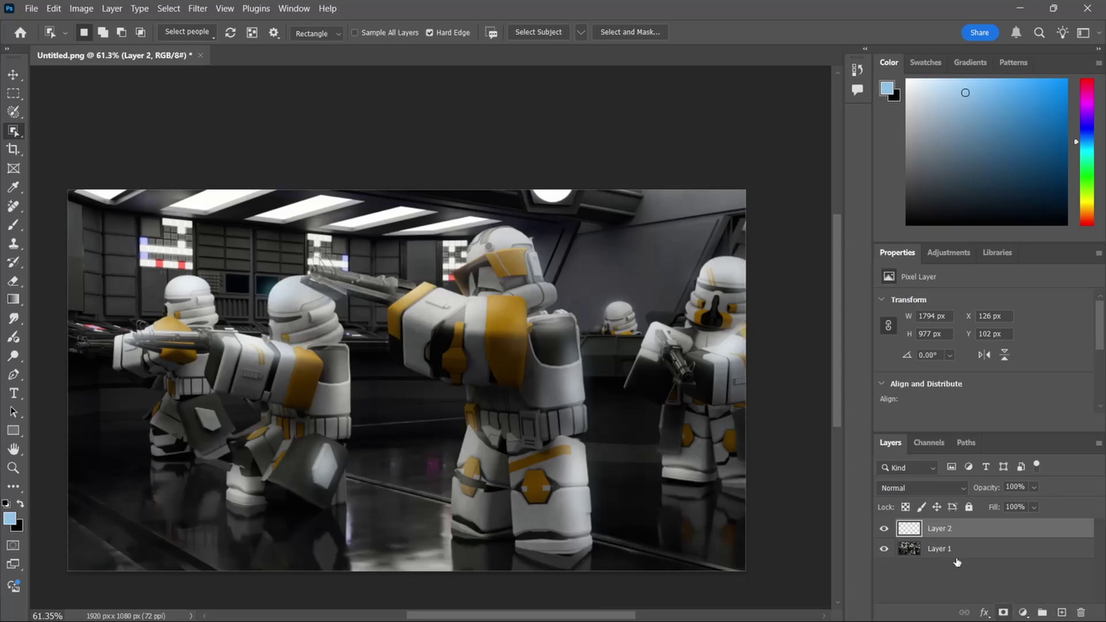
pyautogui.click(1003, 612)
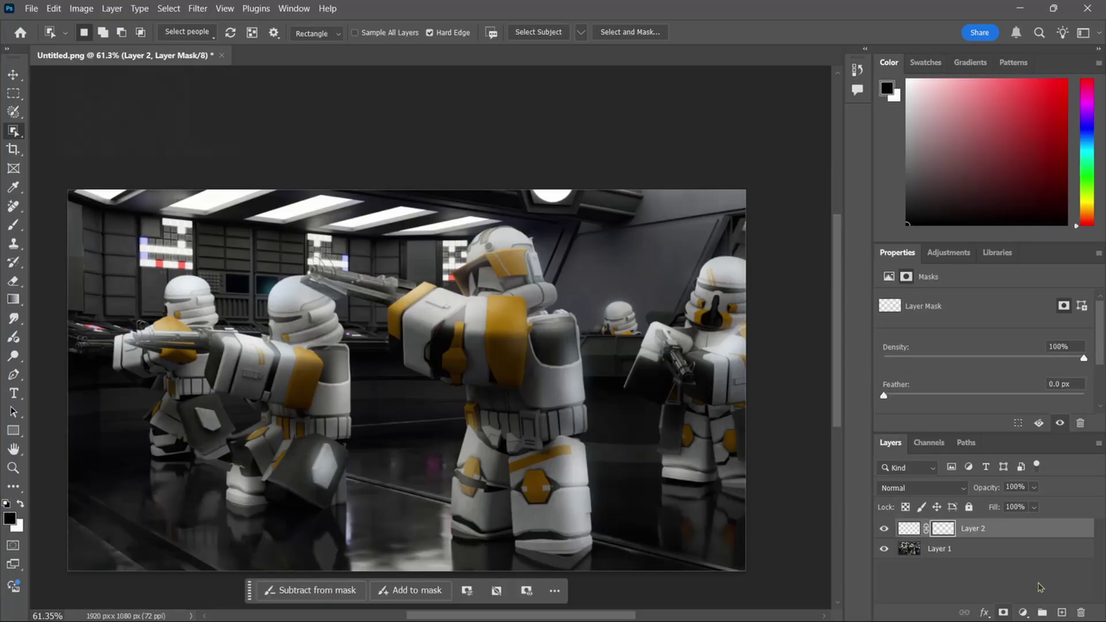
pyautogui.click(909, 528)
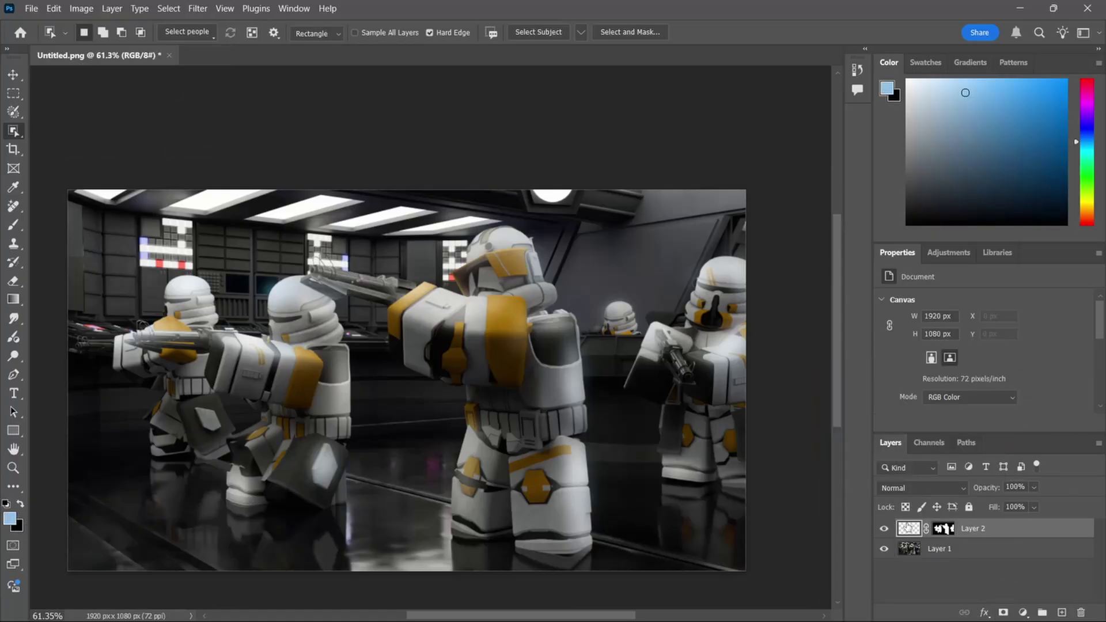
# - Activate the Brush tool and set its foreground colour to white
pyautogui.click(13, 225)
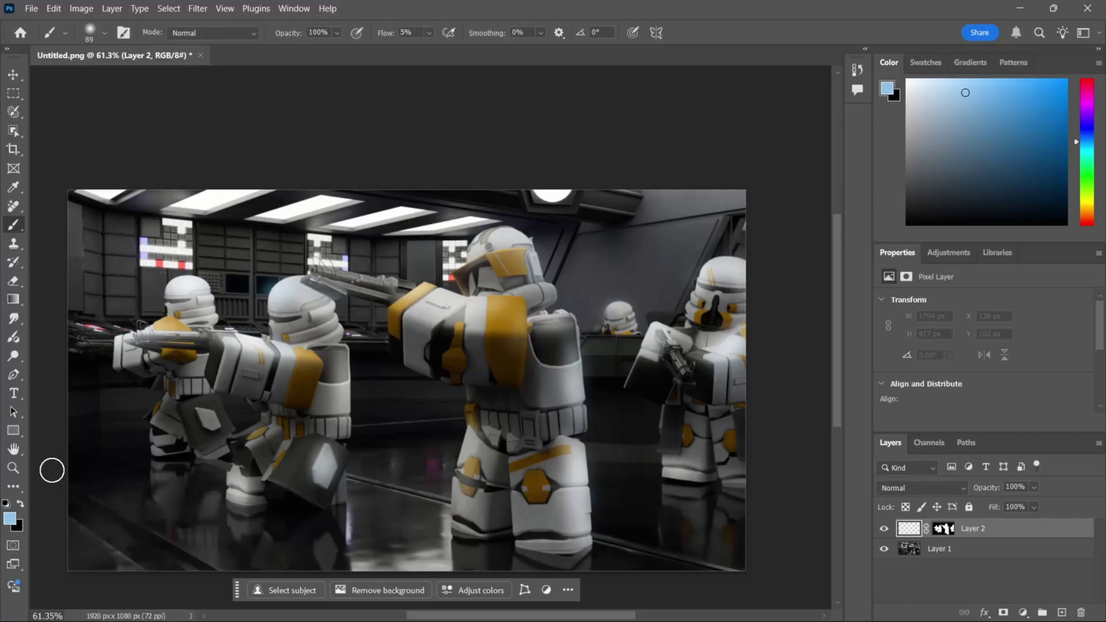
pyautogui.click(20, 503)
pyautogui.click(21, 503)
pyautogui.click(9, 519)
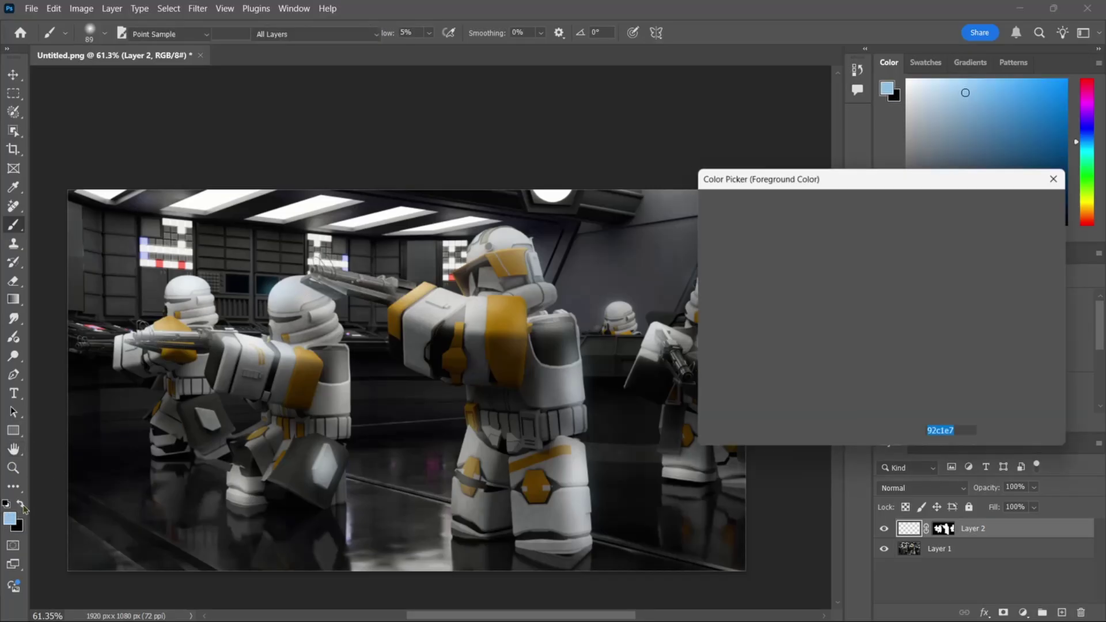
pyautogui.moveTo(749, 277); pyautogui.dragTo(664, 194)
pyautogui.click(1014, 202)
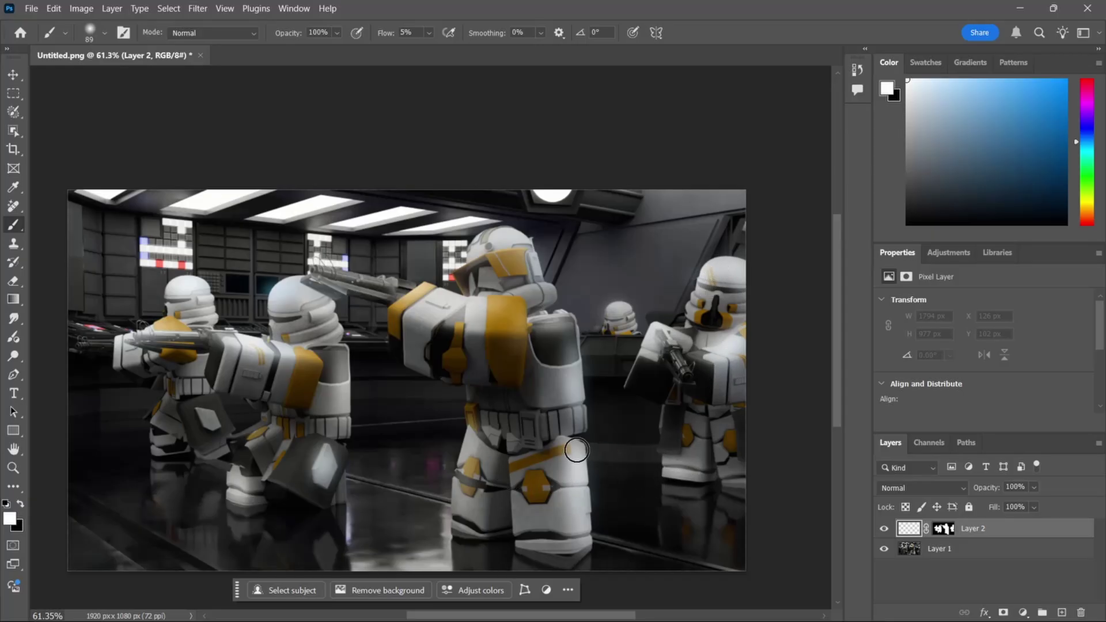
# - Brush soft white highlights onto the legs of the two leftmost troopers, and merge the masked layer down into Layer 1
pyautogui.moveTo(324, 460); pyautogui.dragTo(316, 444)
pyautogui.moveTo(164, 426)
pyautogui.mouseDown()
pyautogui.moveTo(153, 399)
pyautogui.moveTo(143, 439)
pyautogui.moveTo(153, 425)
pyautogui.mouseUp()
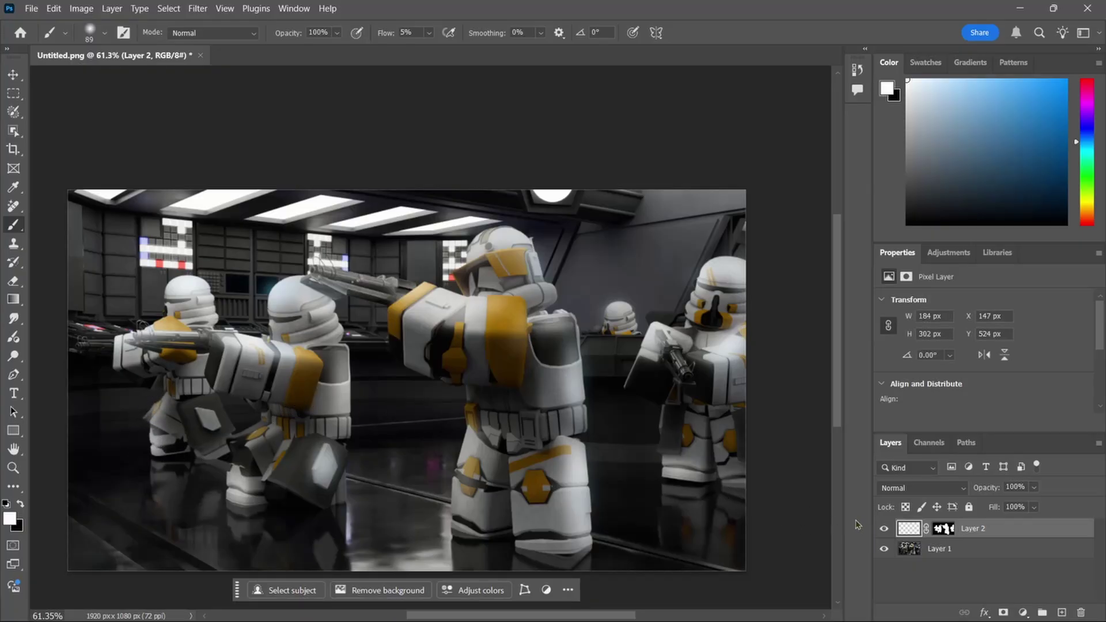
pyautogui.rightClick(1014, 526)
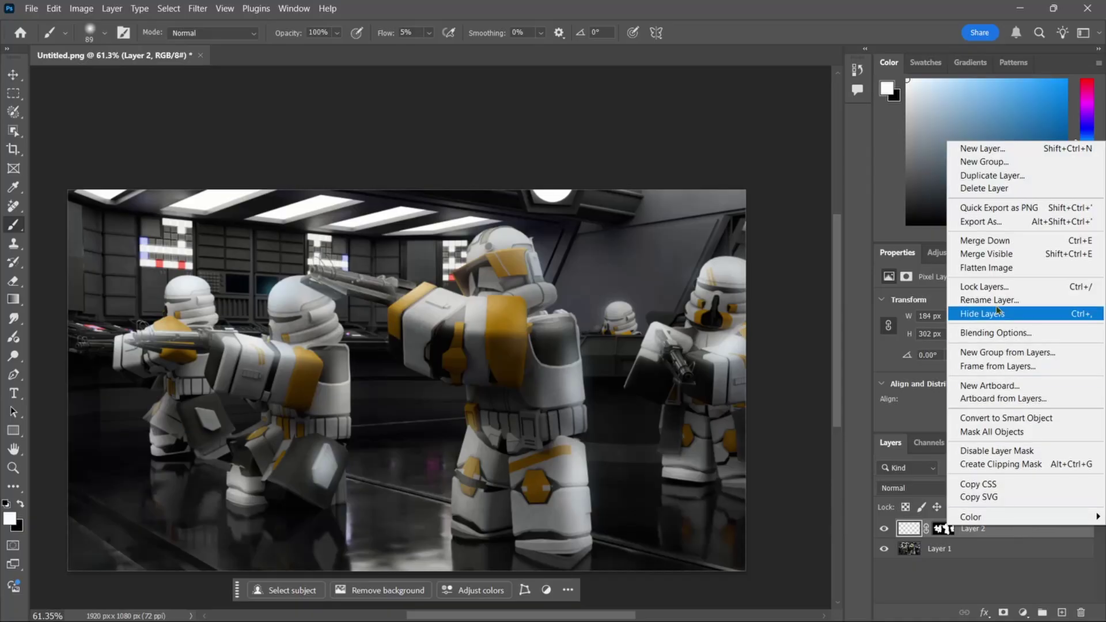
pyautogui.click(1008, 246)
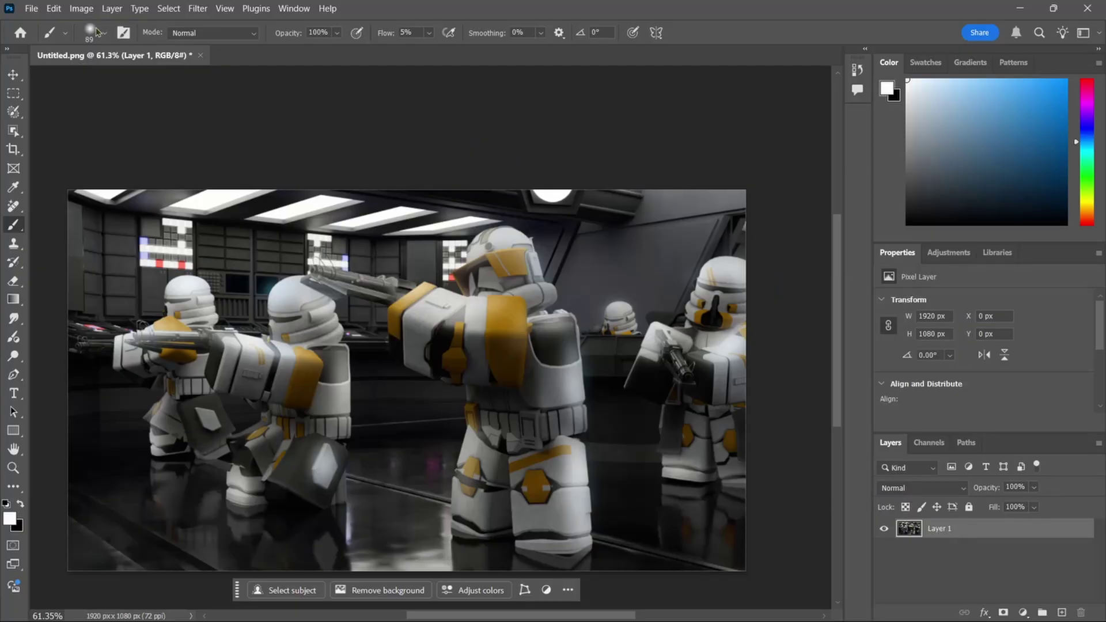
pyautogui.click(69, 8)
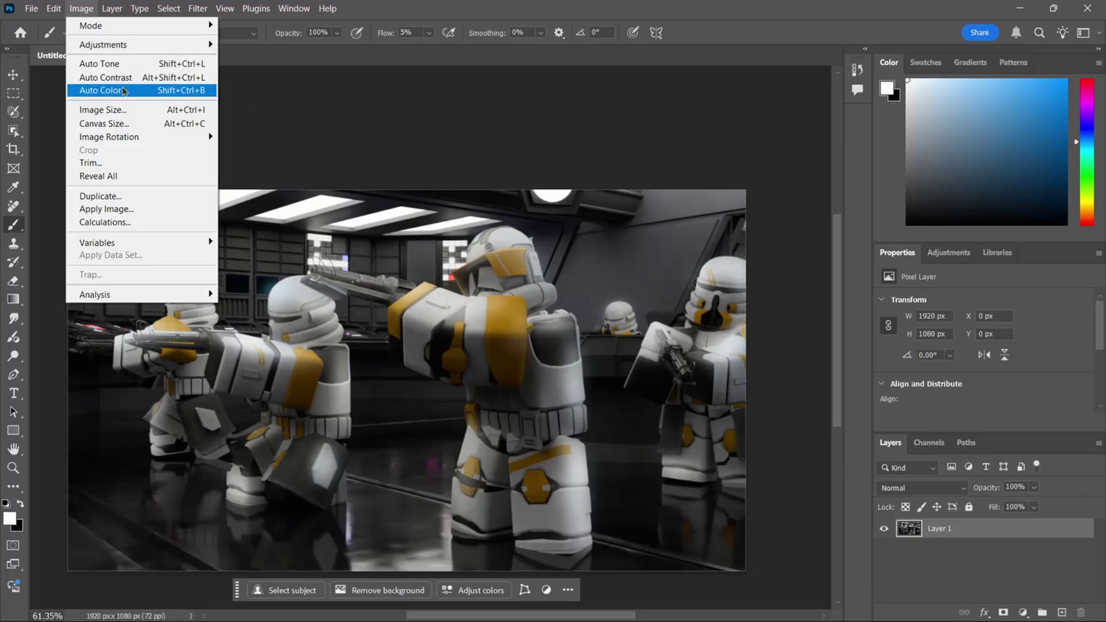
pyautogui.click(279, 118)
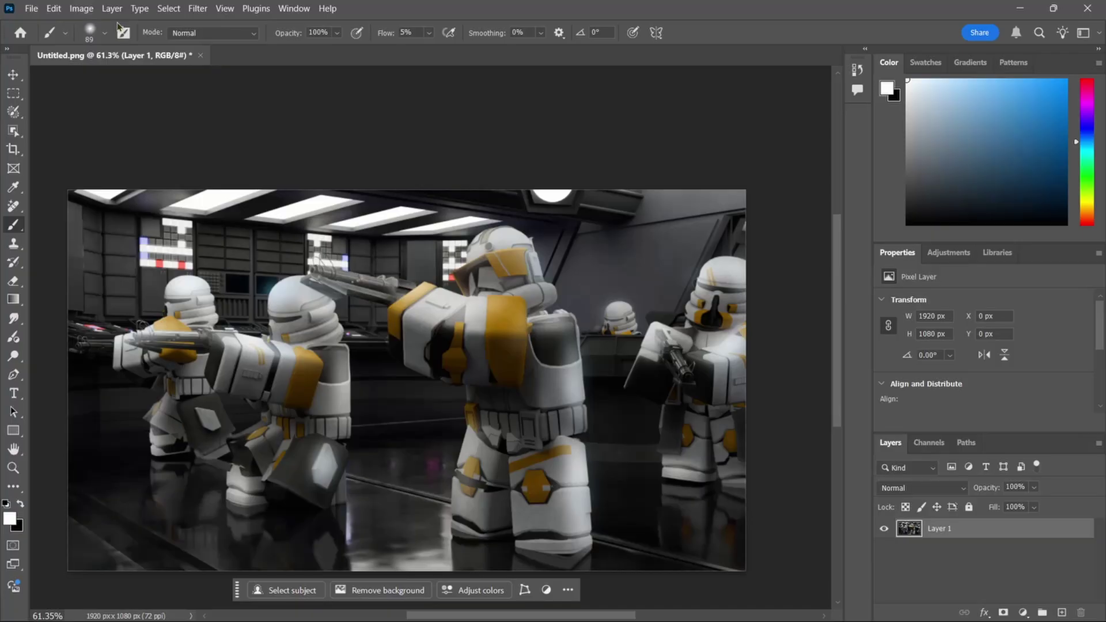